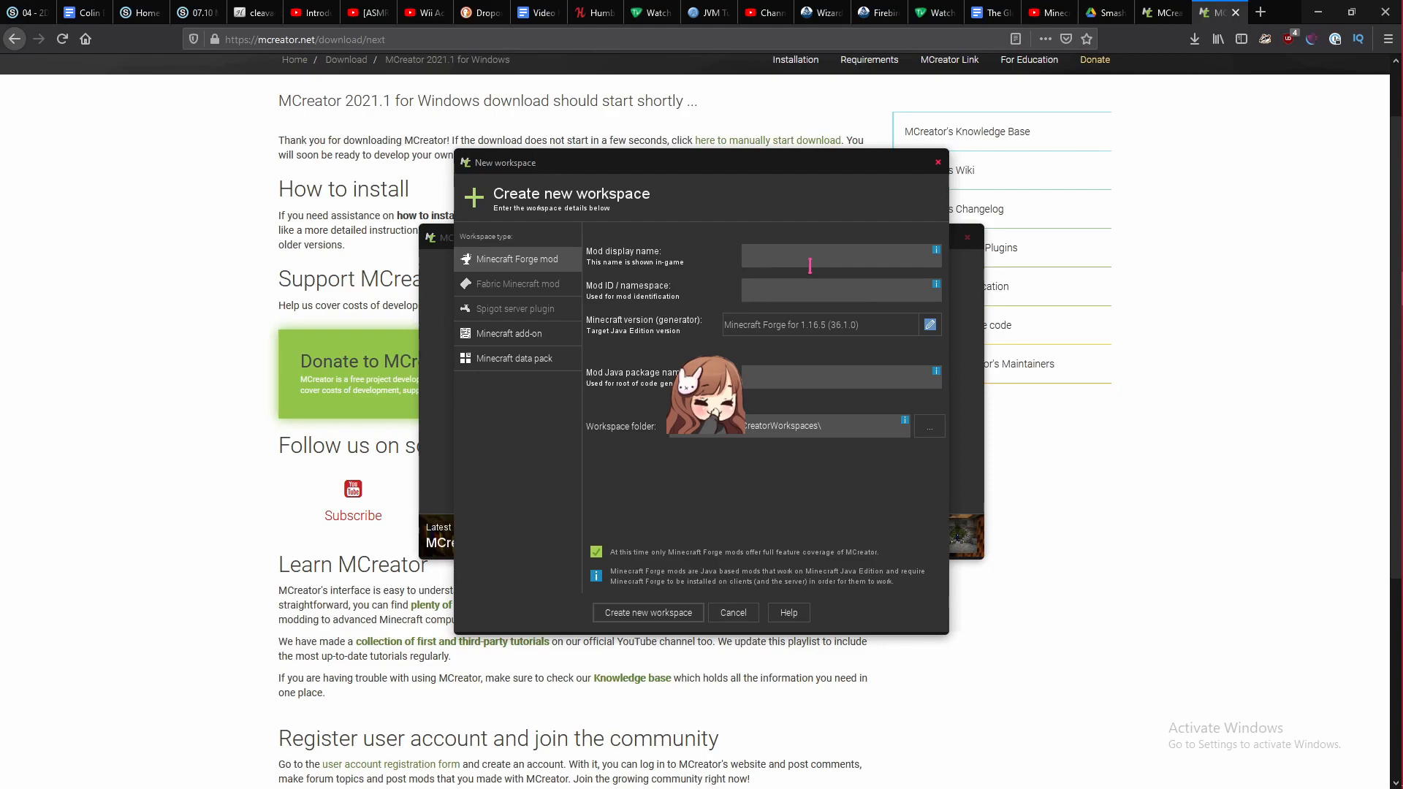
Step: Create a Minecraft Forge workspace with display name Cool Block Mod and mod ID thundertide_cool_block_mod
{"action": "type", "text": "Block Mo"}
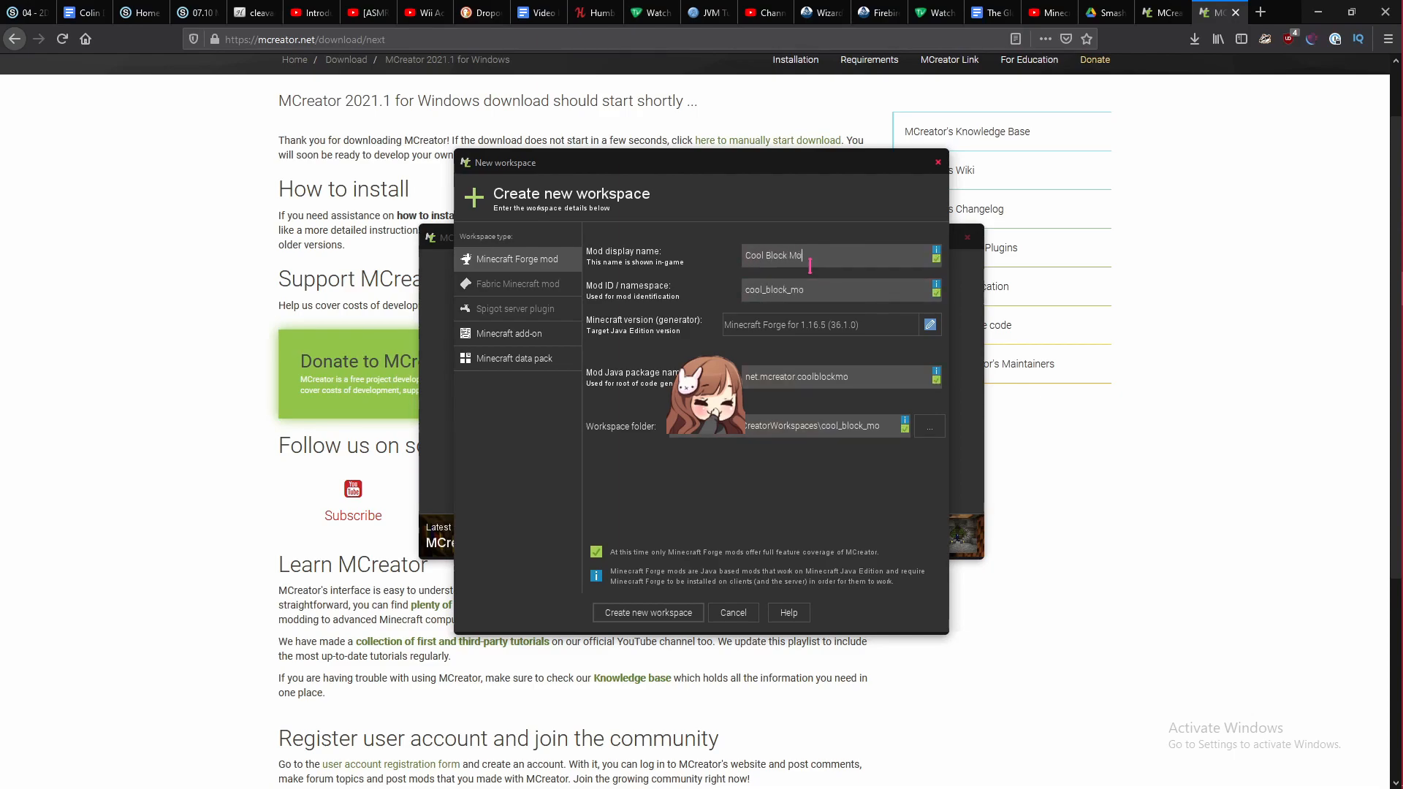
{"action": "double_click", "coordinate": [768, 283]}
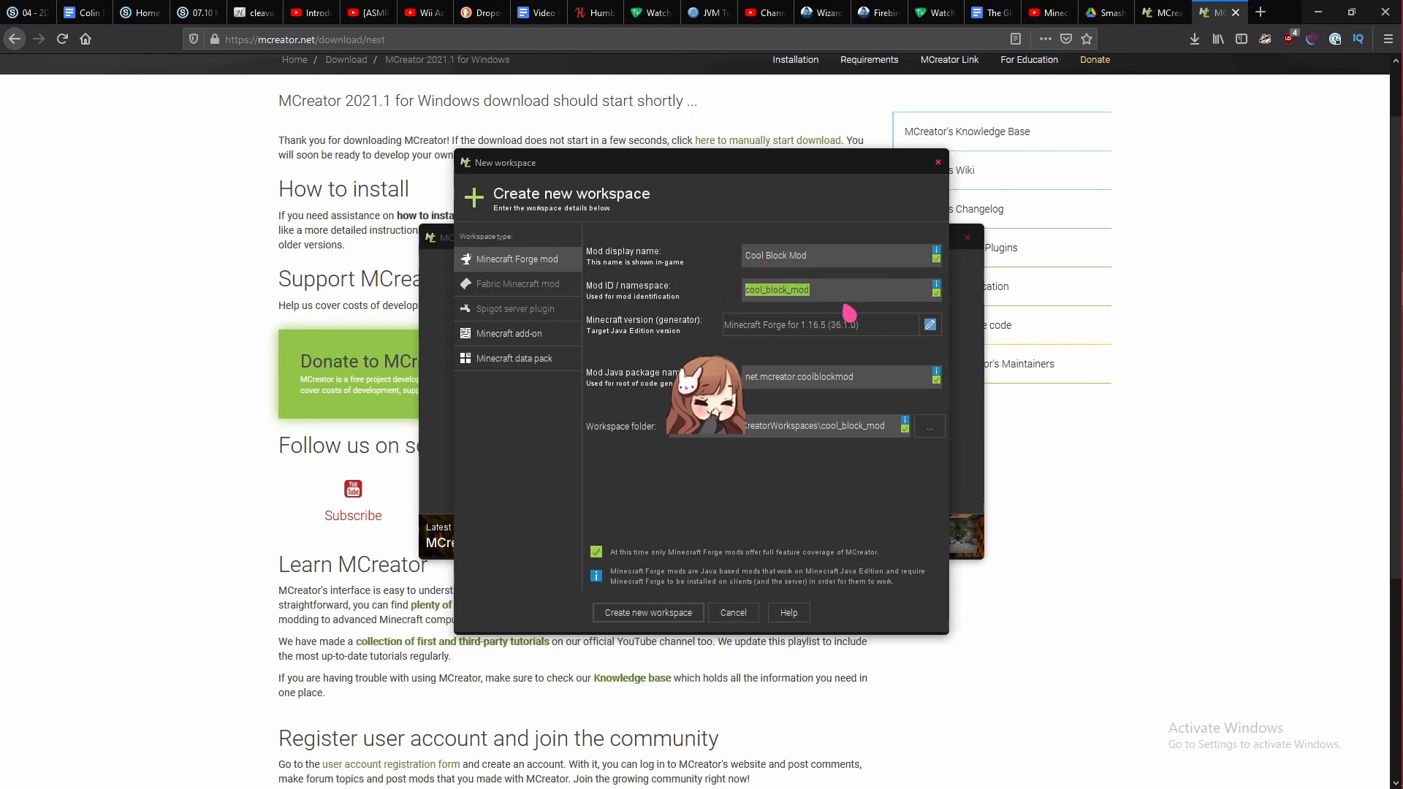
{"action": "left_click", "coordinate": [819, 290]}
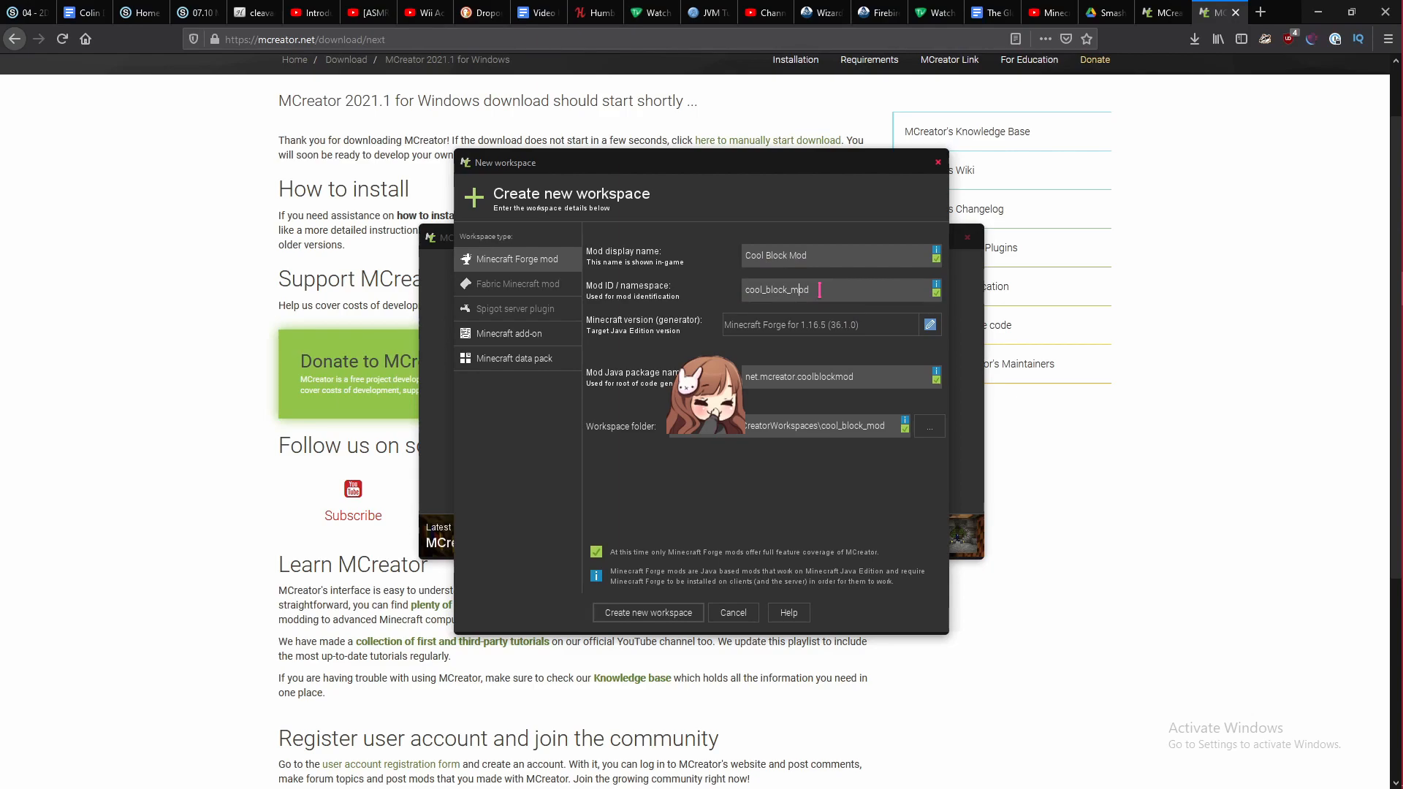
{"action": "key", "text": "Home"}
{"action": "type", "text": "thunderti_de"}
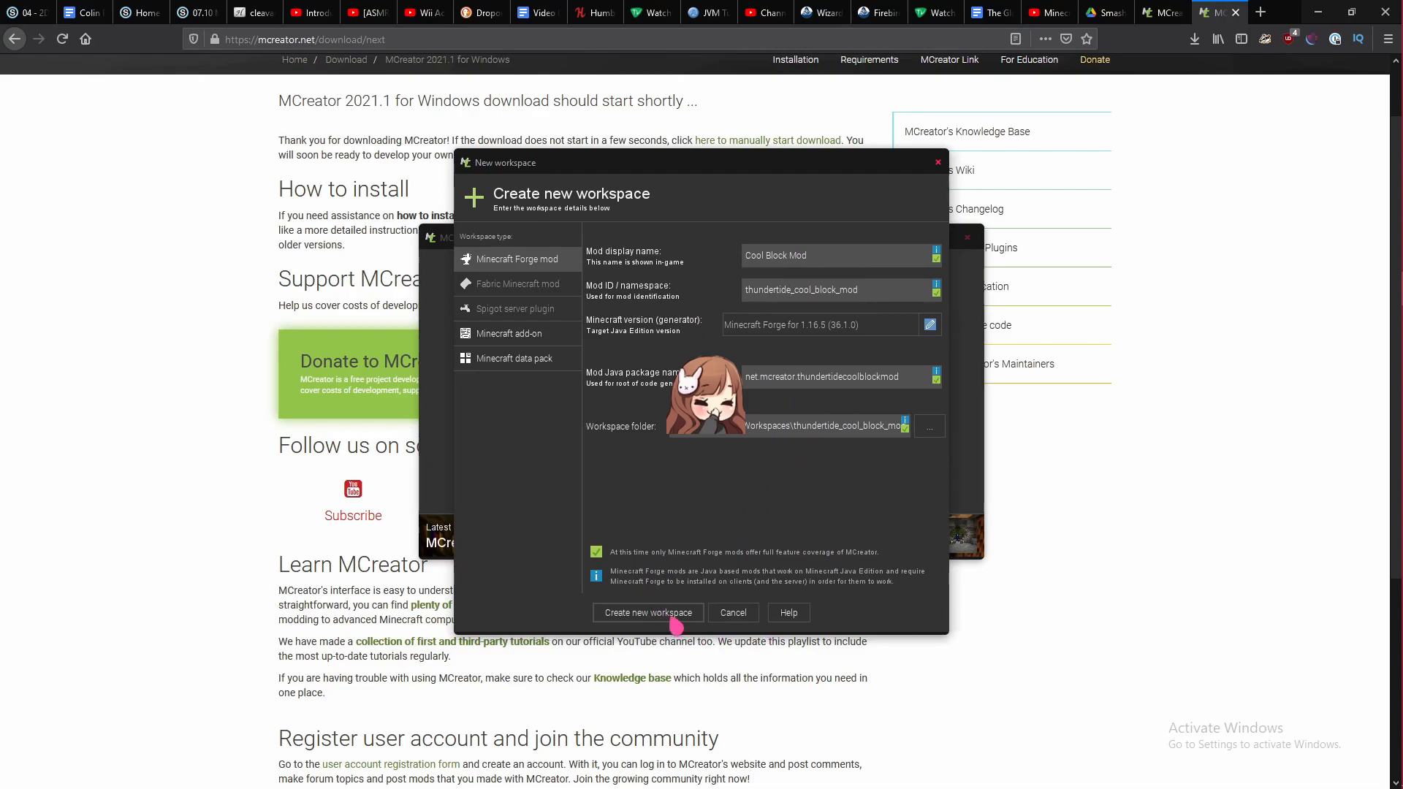
{"action": "left_click", "coordinate": [669, 614]}
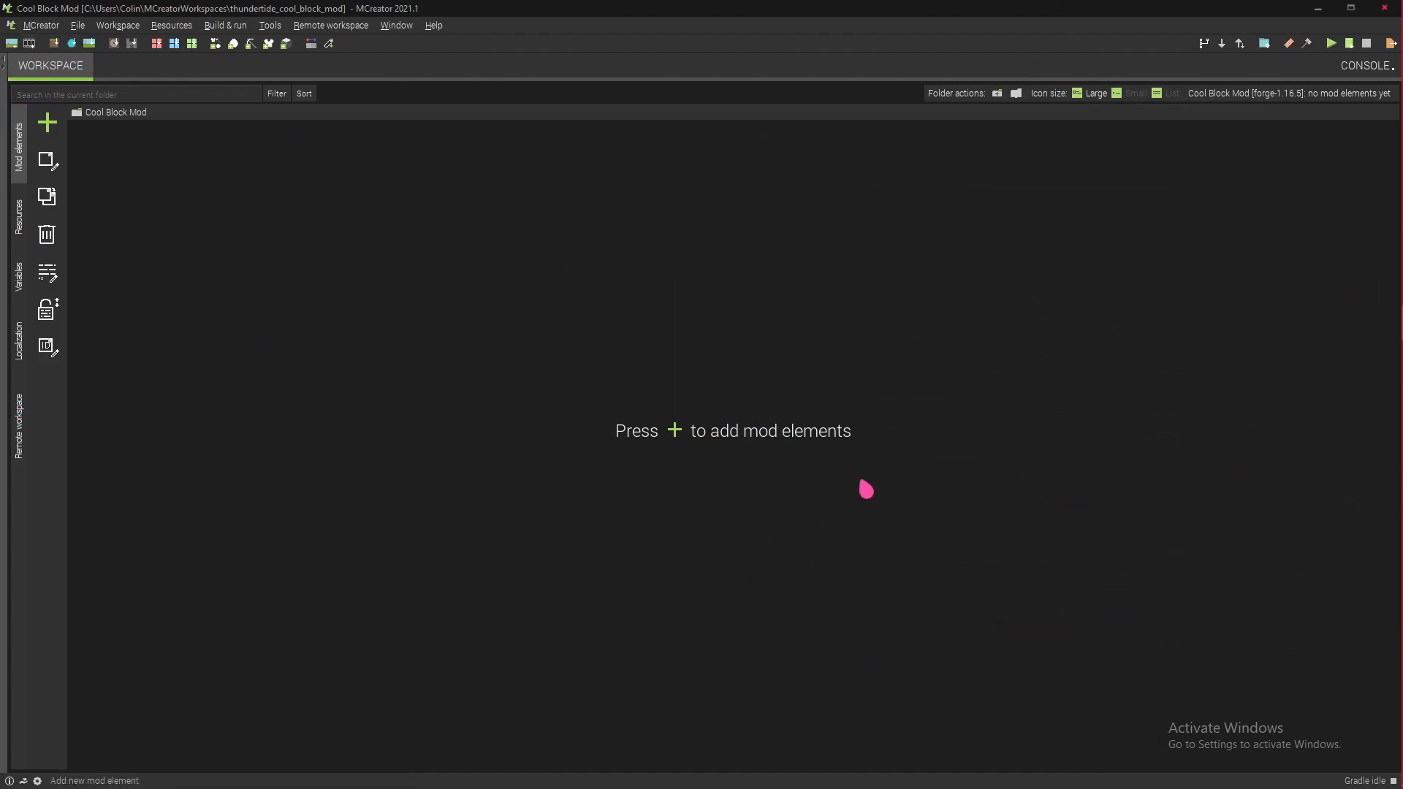
Step: Add a new Block mod element named MegaCoolBlock
{"action": "left_click", "coordinate": [48, 122]}
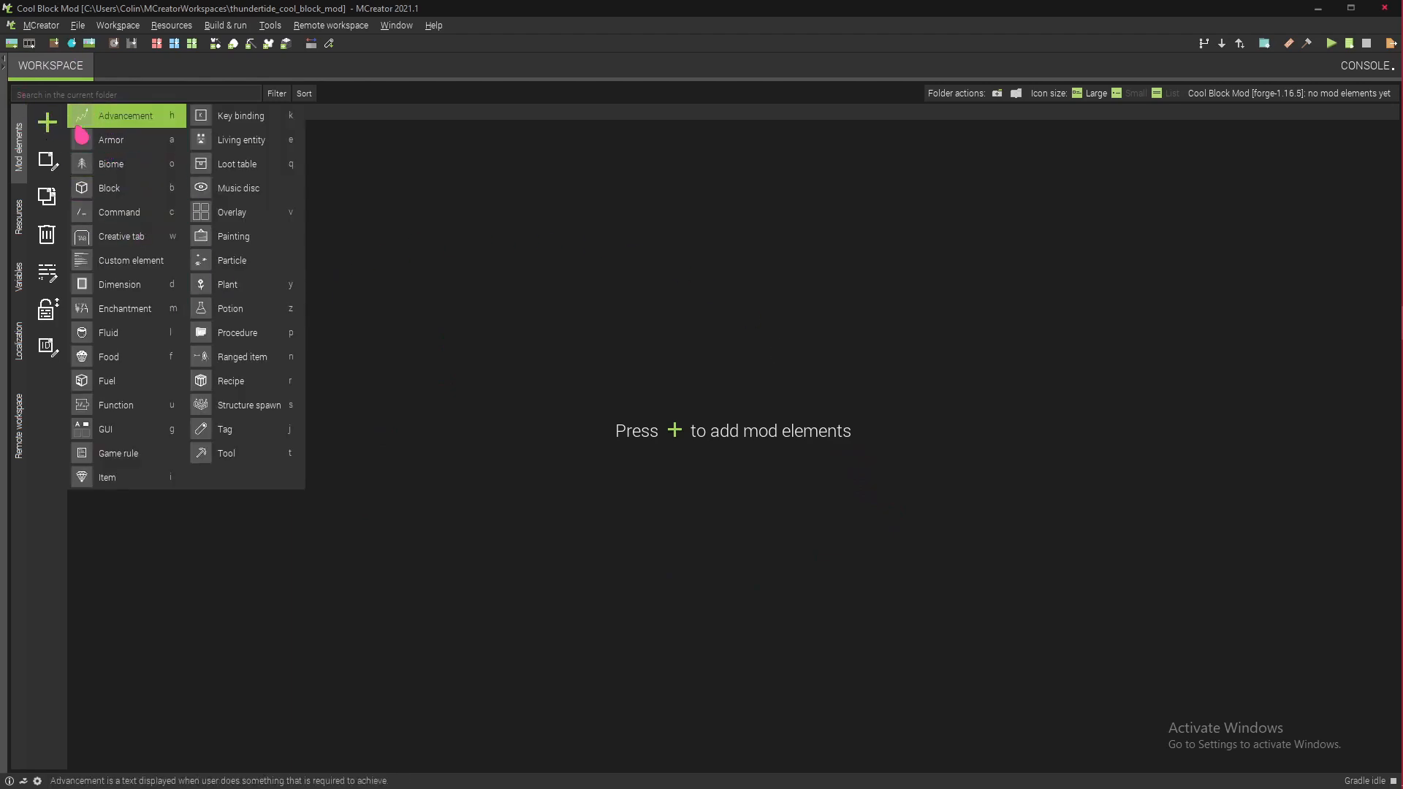
{"action": "left_click", "coordinate": [111, 199]}
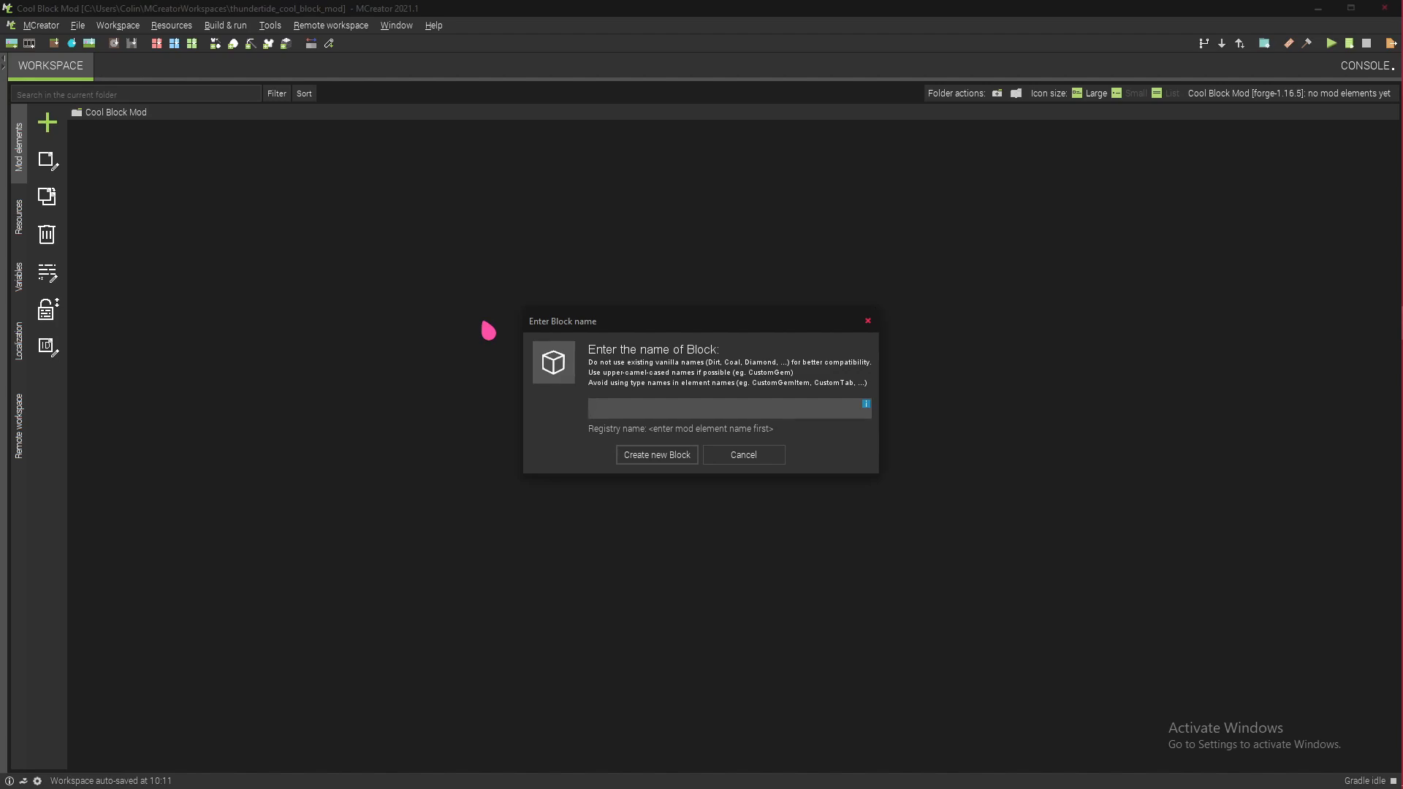
{"action": "type", "text": "MegaCoolBlock"}
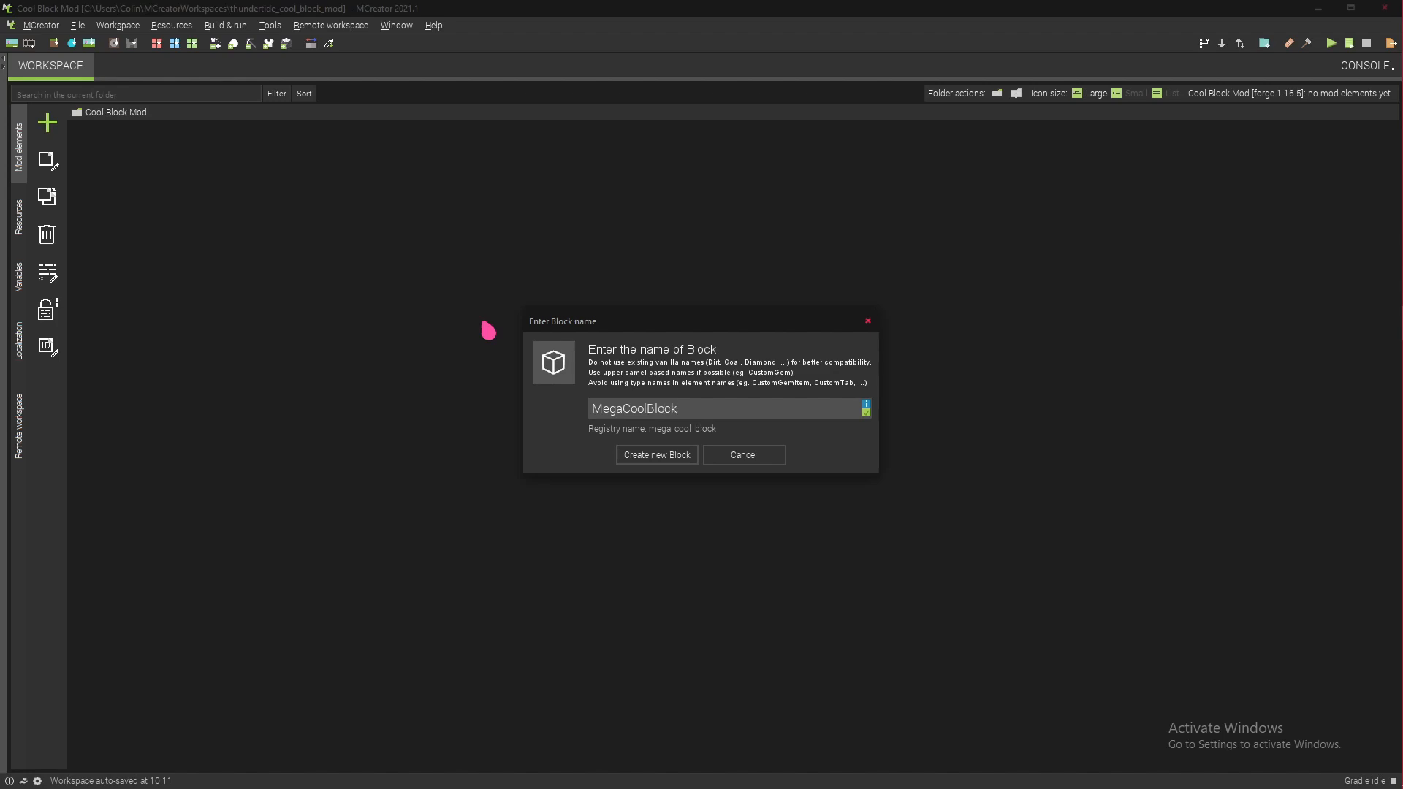
{"action": "key", "text": "Left"}
{"action": "key", "text": "Left"}
{"action": "key", "text": "Left"}
{"action": "key", "text": "Left"}
{"action": "key", "text": "Left"}
{"action": "key", "text": "BackSpace"}
{"action": "key", "text": "Right"}
{"action": "key", "text": "BackSpace"}
{"action": "left_click_drag", "start_coordinate": [714, 407], "coordinate": [589, 415]}
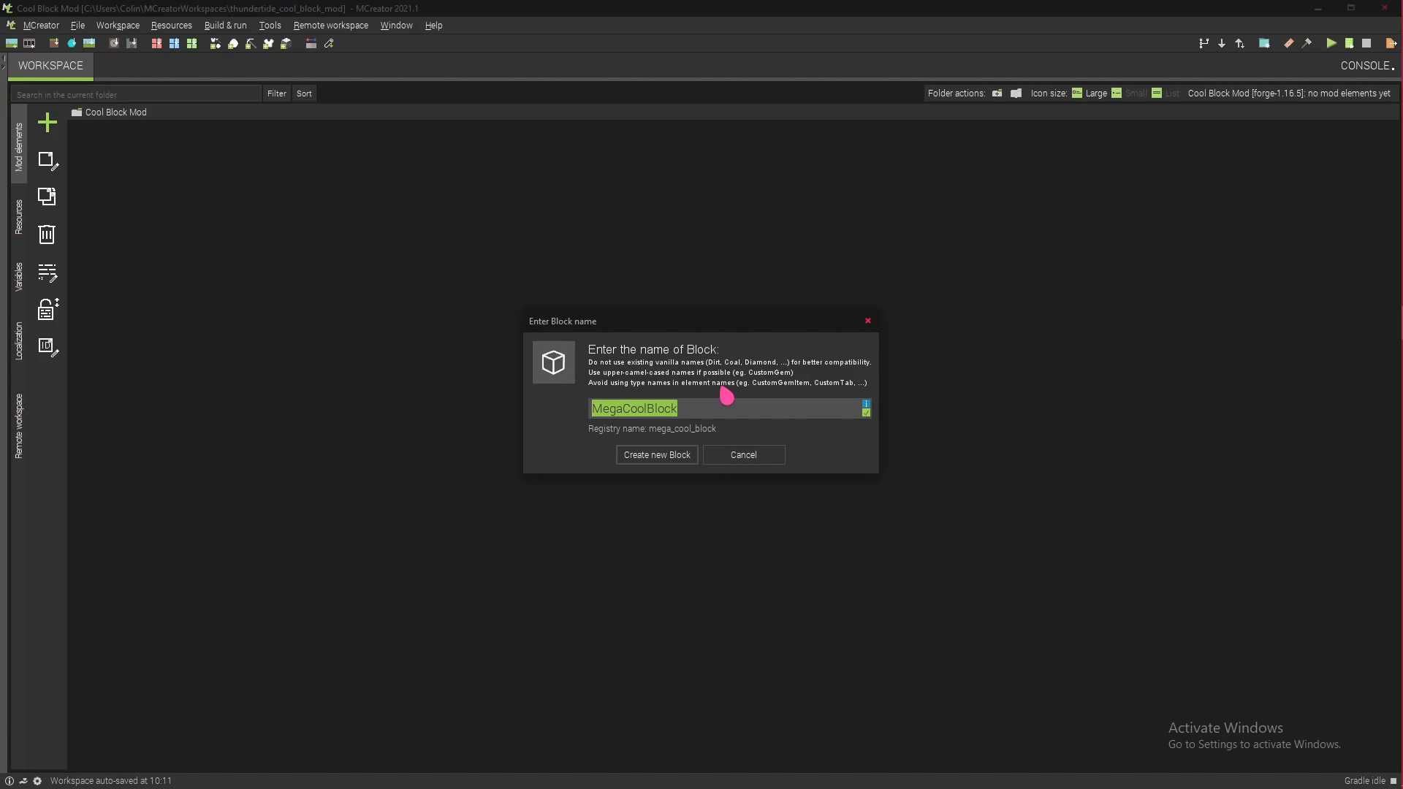
{"action": "left_click", "coordinate": [657, 458]}
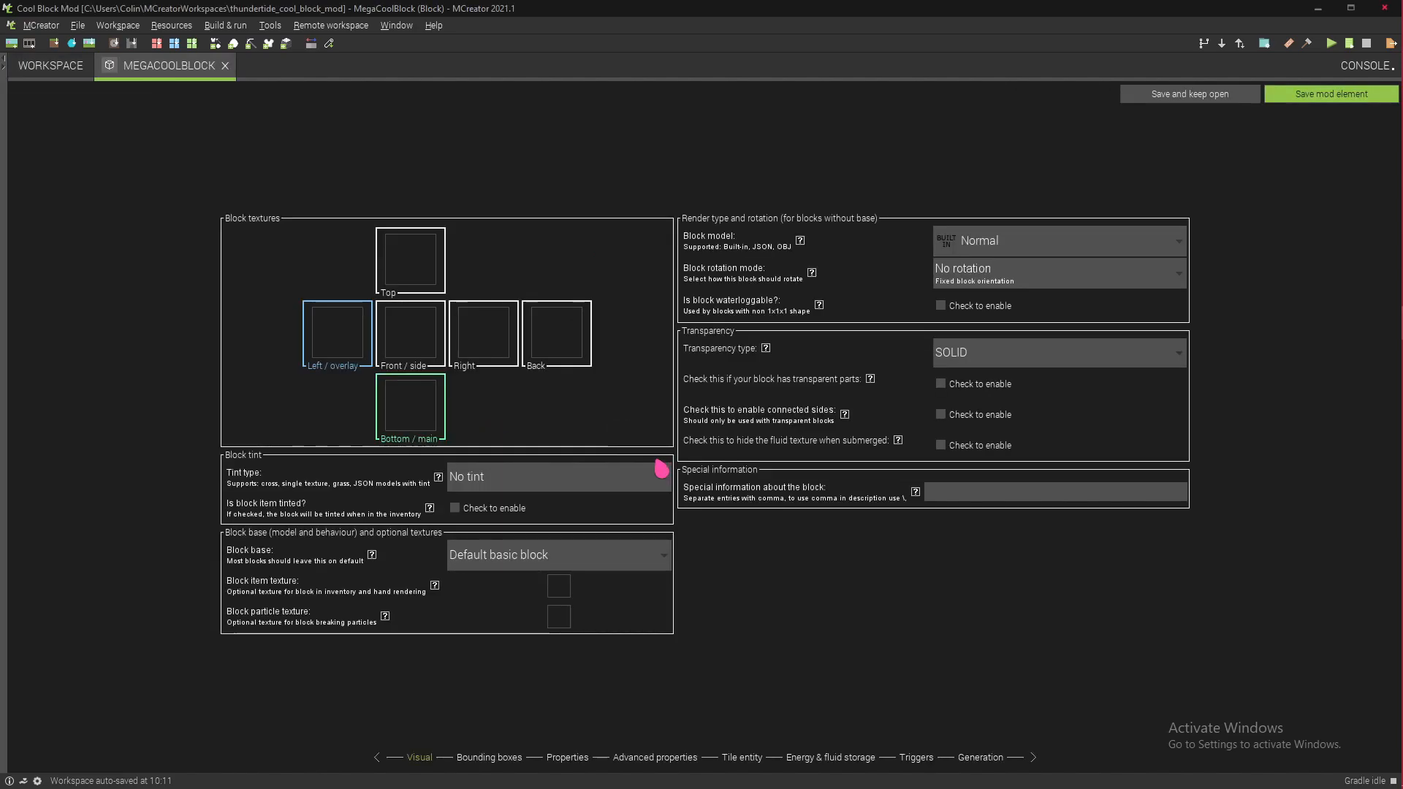
Step: Start a new 16 x 16 texture with a transparent fill for the block's Bottom / main face
{"action": "left_click", "coordinate": [407, 399]}
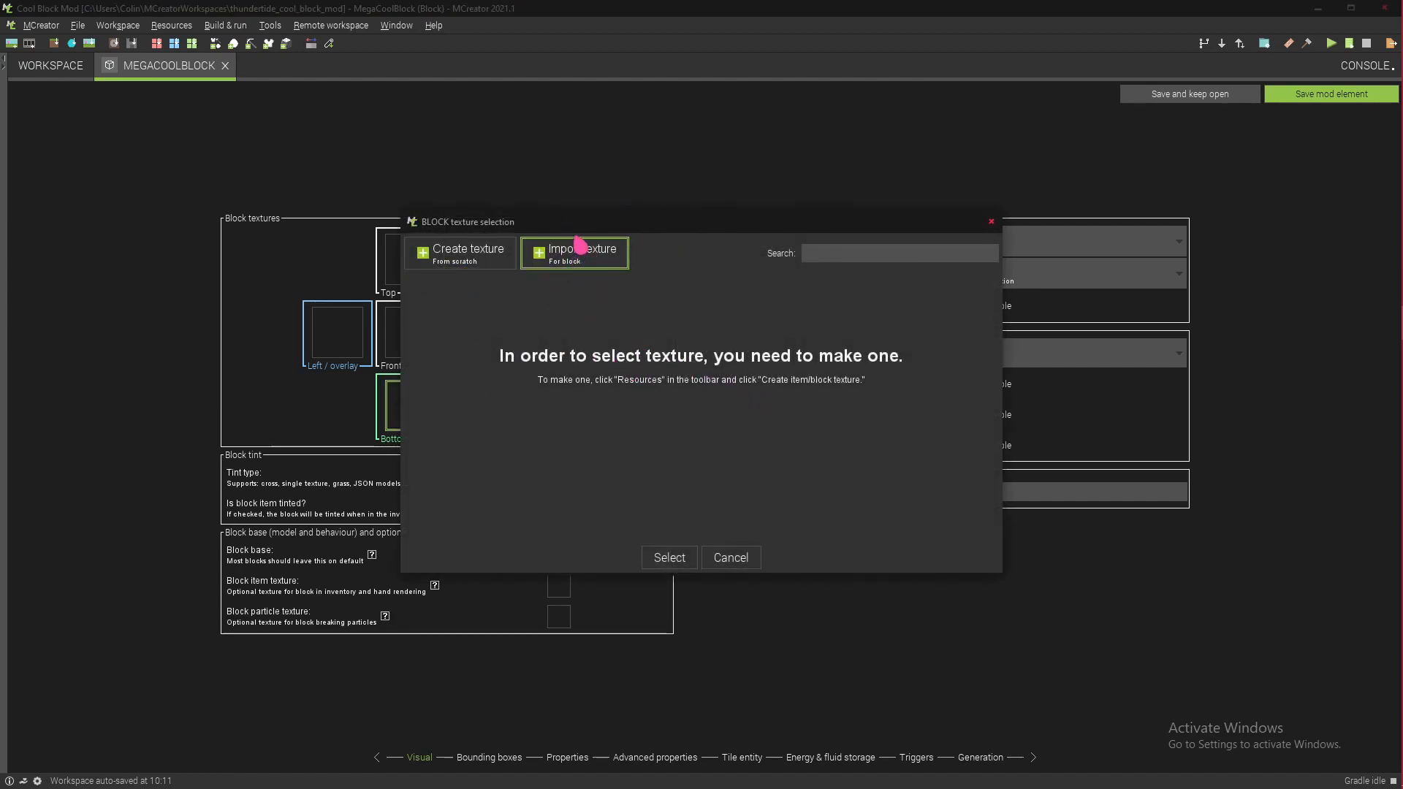
{"action": "left_click", "coordinate": [459, 253]}
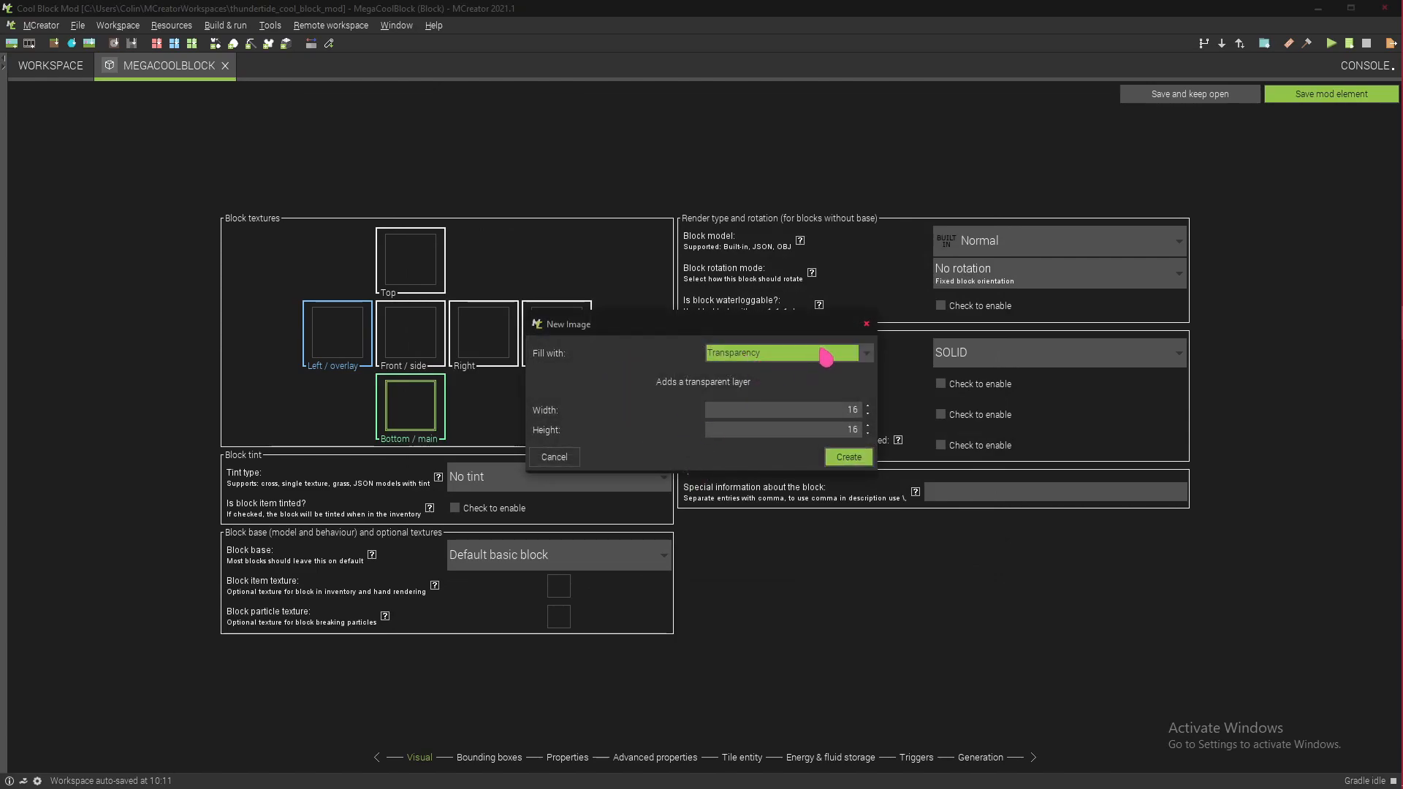
{"action": "left_click", "coordinate": [865, 353]}
{"action": "left_click", "coordinate": [865, 368]}
{"action": "left_click", "coordinate": [856, 457]}
{"action": "mouse_move", "coordinate": [504, 234]}
{"action": "left_mouse_down"}
{"action": "mouse_move", "coordinate": [667, 416]}
{"action": "mouse_move", "coordinate": [818, 460]}
{"action": "mouse_move", "coordinate": [951, 270]}
{"action": "mouse_move", "coordinate": [1023, 235]}
{"action": "left_mouse_up"}
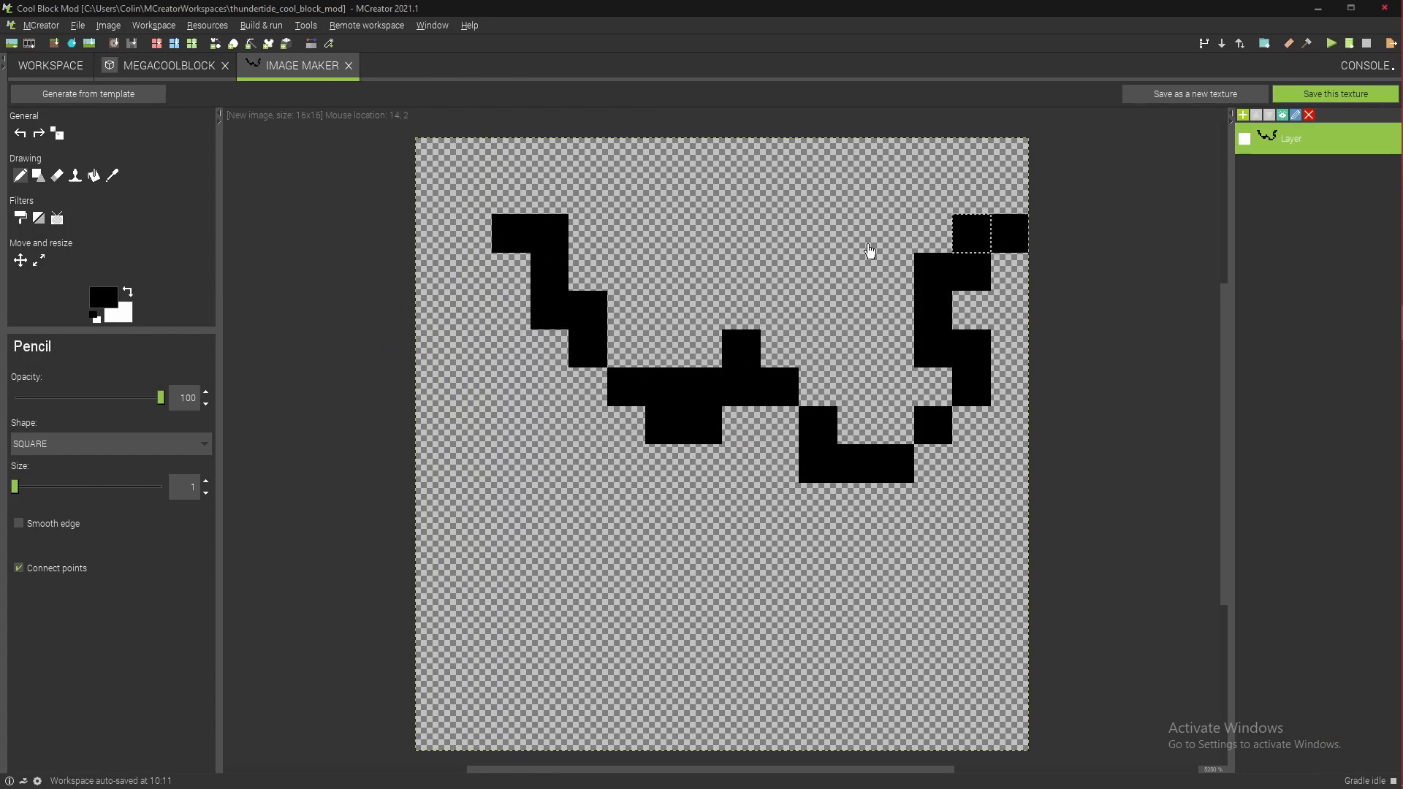
{"action": "left_click", "coordinate": [57, 132]}
{"action": "left_click", "coordinate": [545, 232]}
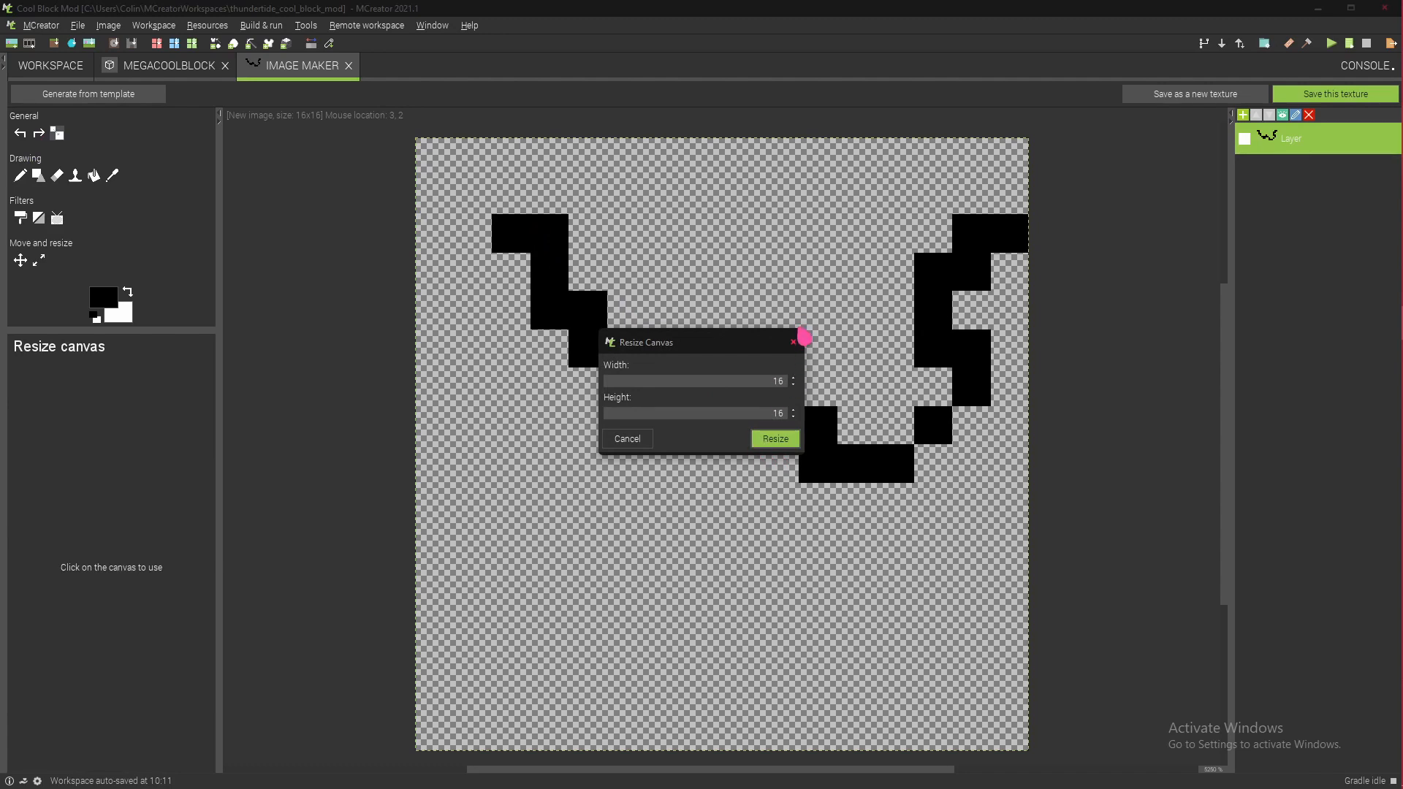
{"action": "left_click", "coordinate": [794, 342]}
Step: Cover the whole canvas in black with the Pencil and draw the frame's left side in magenta, with a diagonal into the lower-left corner
{"action": "left_click", "coordinate": [22, 177]}
{"action": "mouse_move", "coordinate": [626, 233]}
{"action": "left_mouse_down"}
{"action": "mouse_move", "coordinate": [563, 234]}
{"action": "mouse_move", "coordinate": [539, 147]}
{"action": "mouse_move", "coordinate": [475, 151]}
{"action": "mouse_move", "coordinate": [430, 215]}
{"action": "mouse_move", "coordinate": [670, 166]}
{"action": "mouse_move", "coordinate": [962, 253]}
{"action": "mouse_move", "coordinate": [963, 178]}
{"action": "mouse_move", "coordinate": [1043, 492]}
{"action": "mouse_move", "coordinate": [983, 777]}
{"action": "mouse_move", "coordinate": [785, 723]}
{"action": "mouse_move", "coordinate": [742, 760]}
{"action": "mouse_move", "coordinate": [463, 726]}
{"action": "mouse_move", "coordinate": [398, 653]}
{"action": "mouse_move", "coordinate": [589, 322]}
{"action": "mouse_move", "coordinate": [558, 293]}
{"action": "mouse_move", "coordinate": [595, 362]}
{"action": "mouse_move", "coordinate": [967, 398]}
{"action": "mouse_move", "coordinate": [537, 426]}
{"action": "mouse_move", "coordinate": [471, 400]}
{"action": "mouse_move", "coordinate": [1012, 616]}
{"action": "mouse_move", "coordinate": [867, 582]}
{"action": "mouse_move", "coordinate": [358, 654]}
{"action": "mouse_move", "coordinate": [435, 577]}
{"action": "mouse_move", "coordinate": [435, 730]}
{"action": "mouse_move", "coordinate": [830, 673]}
{"action": "mouse_move", "coordinate": [714, 683]}
{"action": "left_mouse_up"}
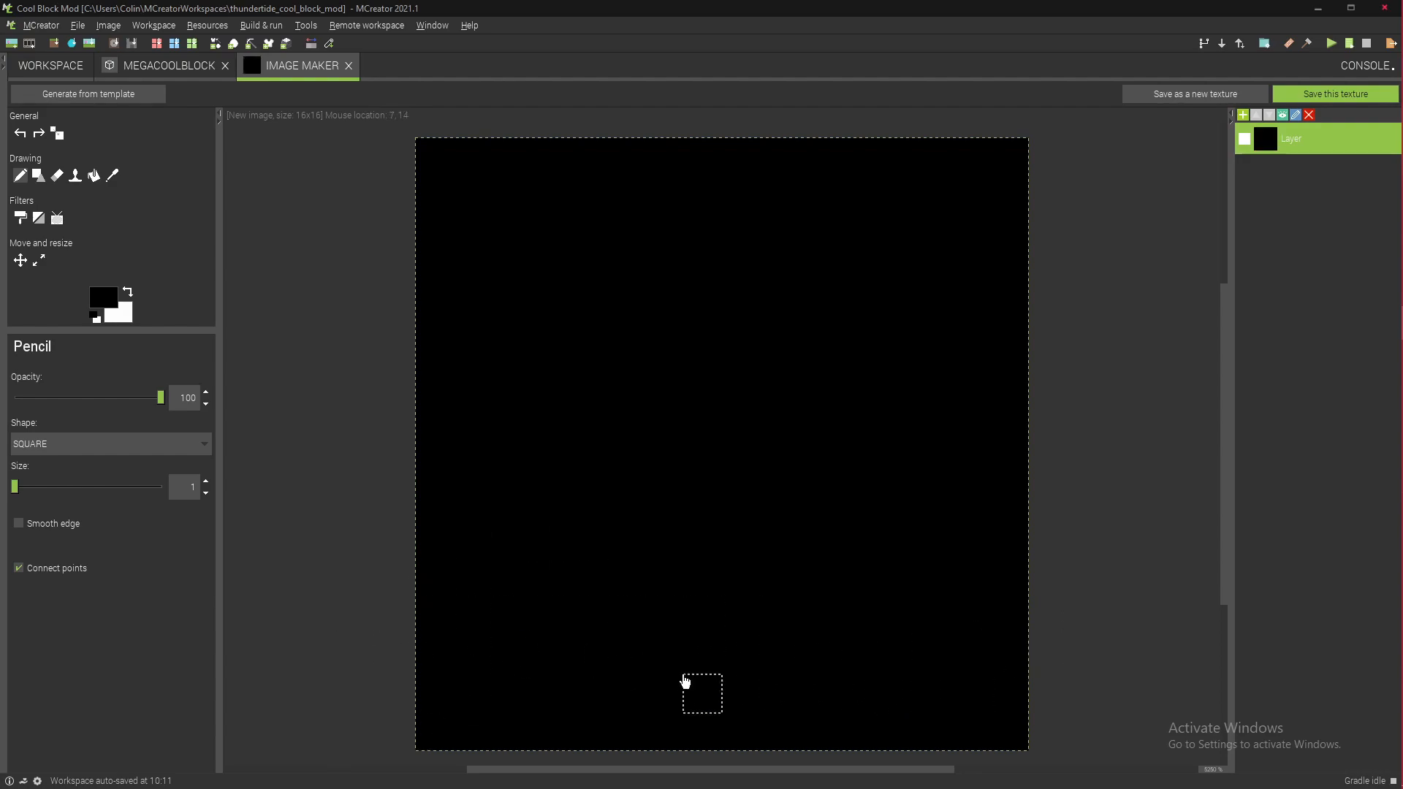
{"action": "left_click", "coordinate": [104, 299]}
{"action": "left_click", "coordinate": [640, 387]}
{"action": "left_click", "coordinate": [648, 521]}
{"action": "mouse_move", "coordinate": [472, 693]}
{"action": "left_mouse_down"}
{"action": "mouse_move", "coordinate": [554, 454]}
{"action": "mouse_move", "coordinate": [501, 203]}
{"action": "mouse_move", "coordinate": [510, 234]}
{"action": "left_mouse_up"}
Step: Reset the drawing colours to the defaults and fill the texture's background with black
{"action": "left_click", "coordinate": [95, 176]}
{"action": "left_click", "coordinate": [127, 292]}
{"action": "left_click", "coordinate": [94, 317]}
{"action": "left_click", "coordinate": [104, 298]}
{"action": "left_click", "coordinate": [646, 523]}
{"action": "left_click", "coordinate": [508, 205]}
Step: Draw the rest of the frame in magenta with the Pencil, adding the remaining corner diagonals, bottom and right sides, and a V between the tops
{"action": "left_click", "coordinate": [19, 176]}
{"action": "left_click", "coordinate": [104, 298]}
{"action": "left_click", "coordinate": [656, 391]}
{"action": "left_click", "coordinate": [646, 523]}
{"action": "left_click_drag", "start_coordinate": [473, 195], "coordinate": [511, 233]}
{"action": "mouse_move", "coordinate": [585, 618]}
{"action": "left_mouse_down"}
{"action": "mouse_move", "coordinate": [887, 627]}
{"action": "mouse_move", "coordinate": [972, 692]}
{"action": "left_mouse_up"}
{"action": "mouse_move", "coordinate": [894, 578]}
{"action": "left_mouse_down"}
{"action": "mouse_move", "coordinate": [894, 272]}
{"action": "mouse_move", "coordinate": [972, 195]}
{"action": "left_mouse_up"}
{"action": "left_click_drag", "start_coordinate": [558, 269], "coordinate": [626, 311]}
{"action": "mouse_move", "coordinate": [651, 388]}
{"action": "left_mouse_down"}
{"action": "mouse_move", "coordinate": [708, 467]}
{"action": "mouse_move", "coordinate": [827, 314]}
{"action": "mouse_move", "coordinate": [821, 371]}
{"action": "left_mouse_up"}
Step: Paint the surplus magenta pixels inside the V black to leave a one-pixel-wide outline
{"action": "left_click", "coordinate": [95, 318]}
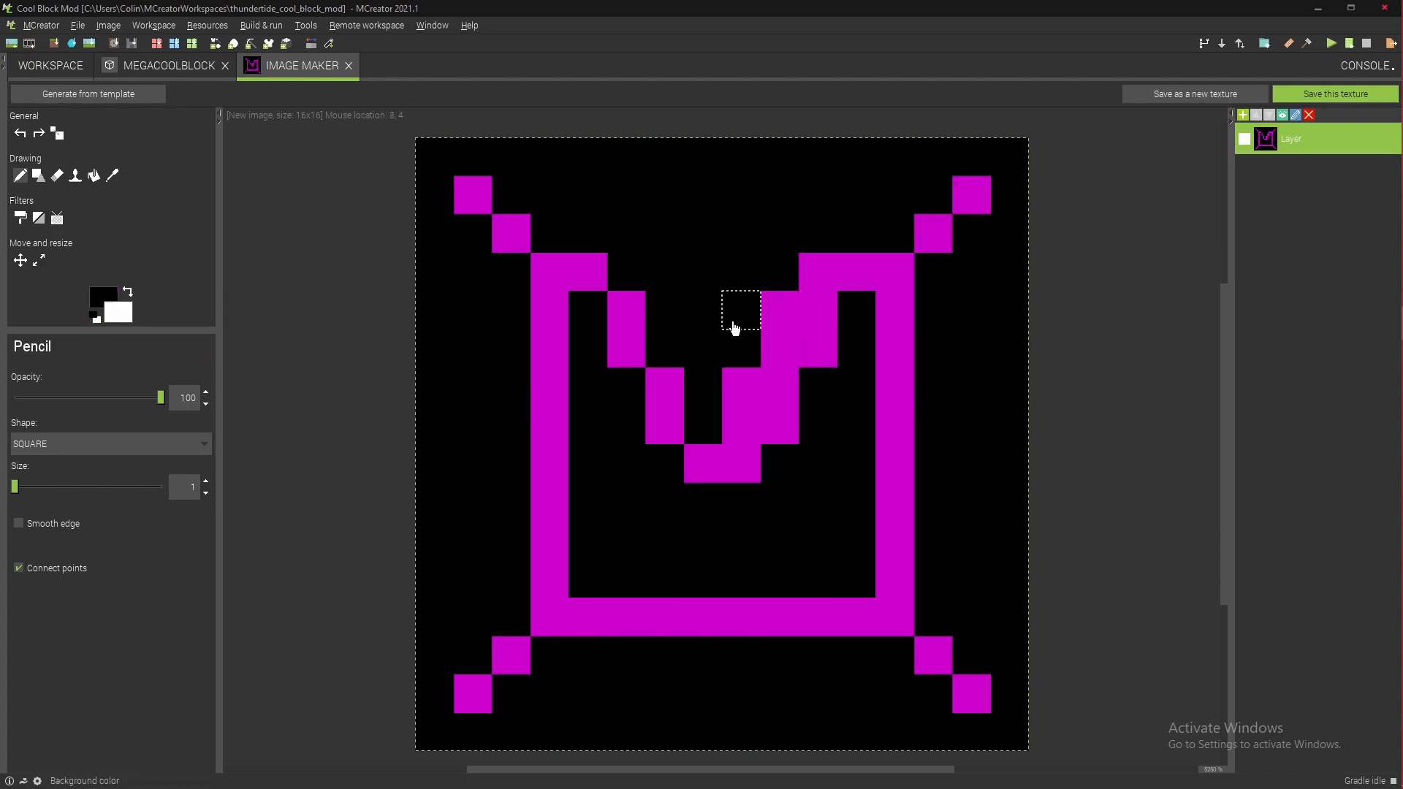
{"action": "left_click_drag", "start_coordinate": [777, 311], "coordinate": [727, 440]}
{"action": "left_click", "coordinate": [121, 310]}
{"action": "key", "text": "Escape"}
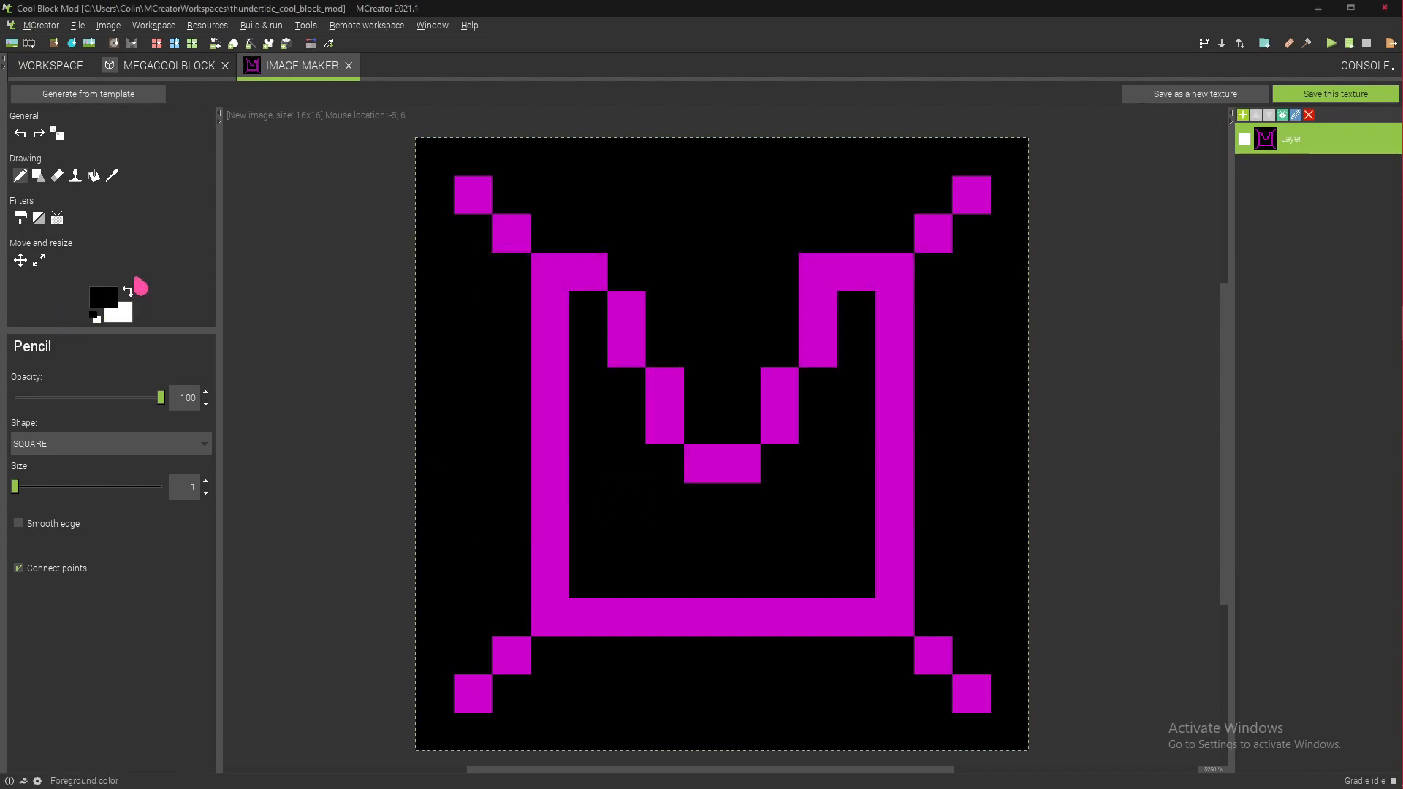
Step: Draw white highlights inside the frame along its left and right sides and beneath the V, forming an M
{"action": "left_click", "coordinate": [129, 292]}
{"action": "left_click", "coordinate": [661, 462]}
{"action": "left_click_drag", "start_coordinate": [626, 422], "coordinate": [624, 388]}
{"action": "left_click_drag", "start_coordinate": [589, 312], "coordinate": [599, 573]}
{"action": "left_click", "coordinate": [717, 503]}
{"action": "mouse_move", "coordinate": [717, 506]}
{"action": "left_mouse_down"}
{"action": "mouse_move", "coordinate": [842, 310]}
{"action": "mouse_move", "coordinate": [855, 584]}
{"action": "left_mouse_up"}
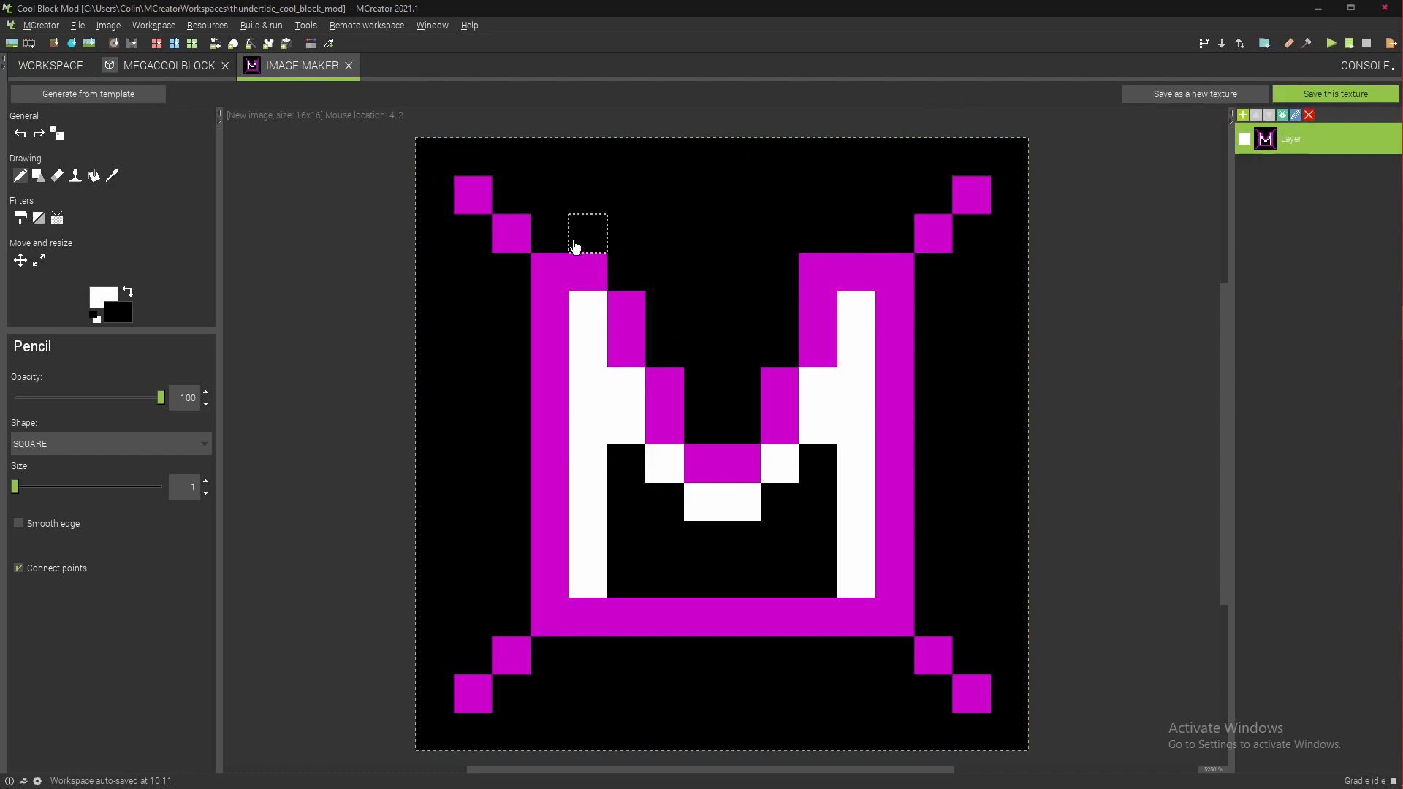
Step: Save the image as a Block texture named megacoolblockside
{"action": "left_click", "coordinate": [1335, 107]}
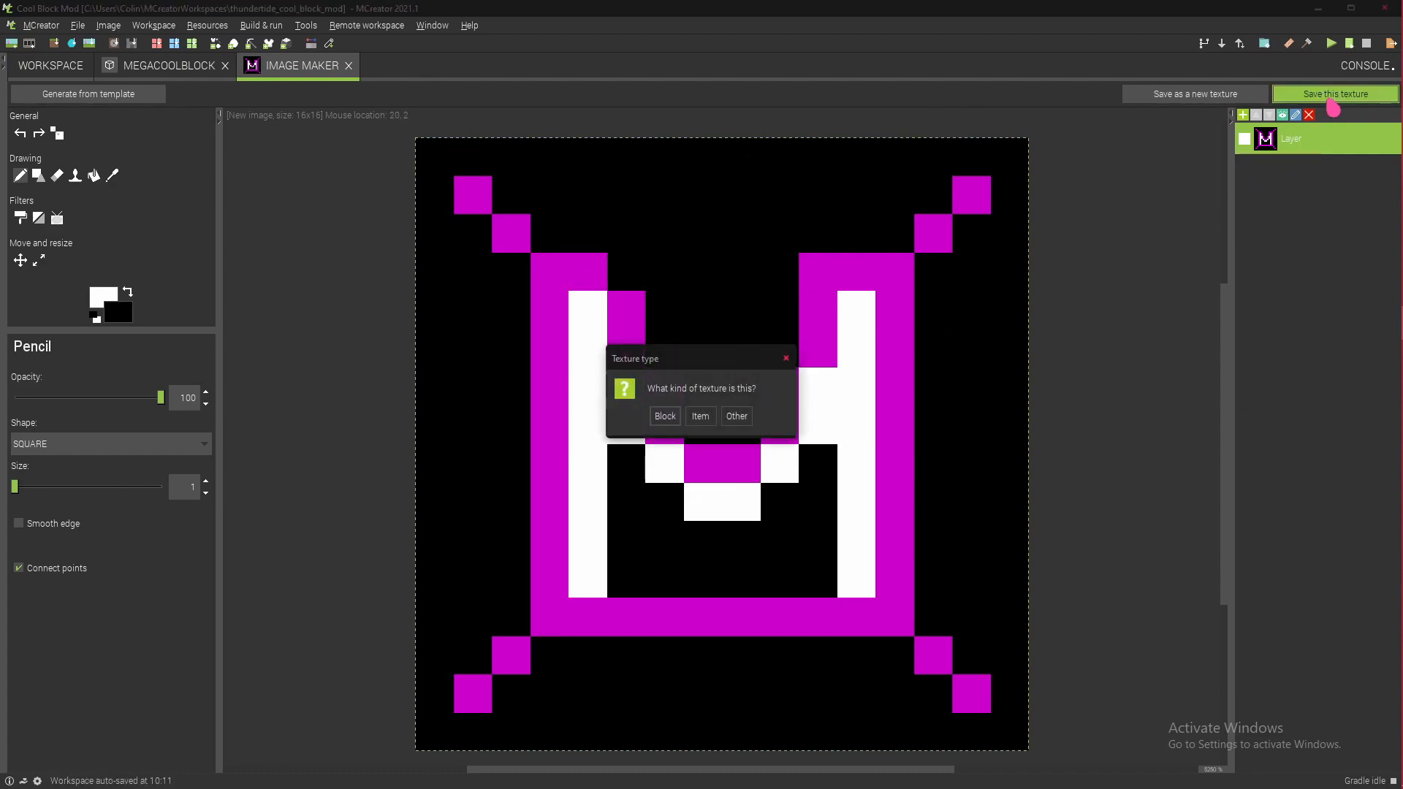
{"action": "left_click", "coordinate": [661, 423]}
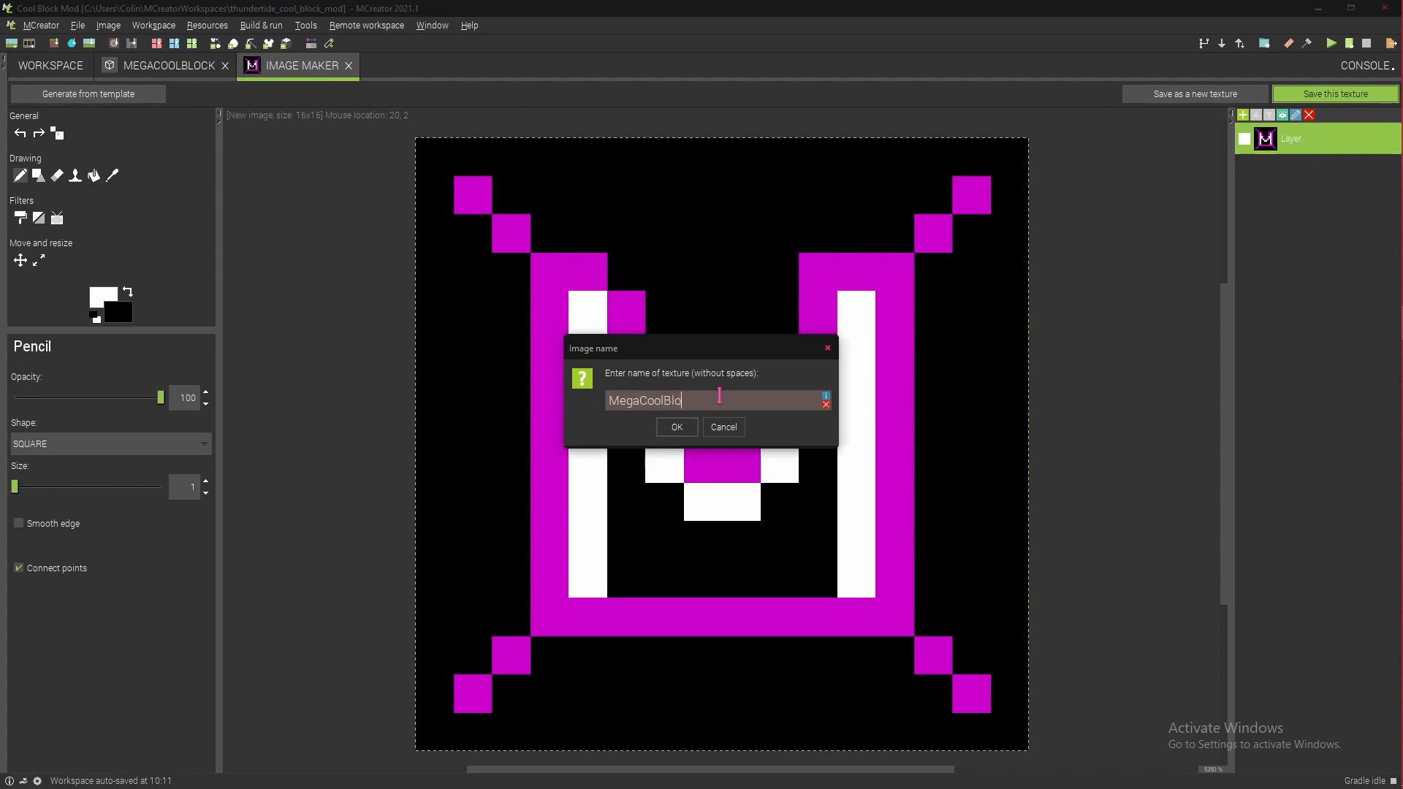
{"action": "mouse_move", "coordinate": [827, 412]}
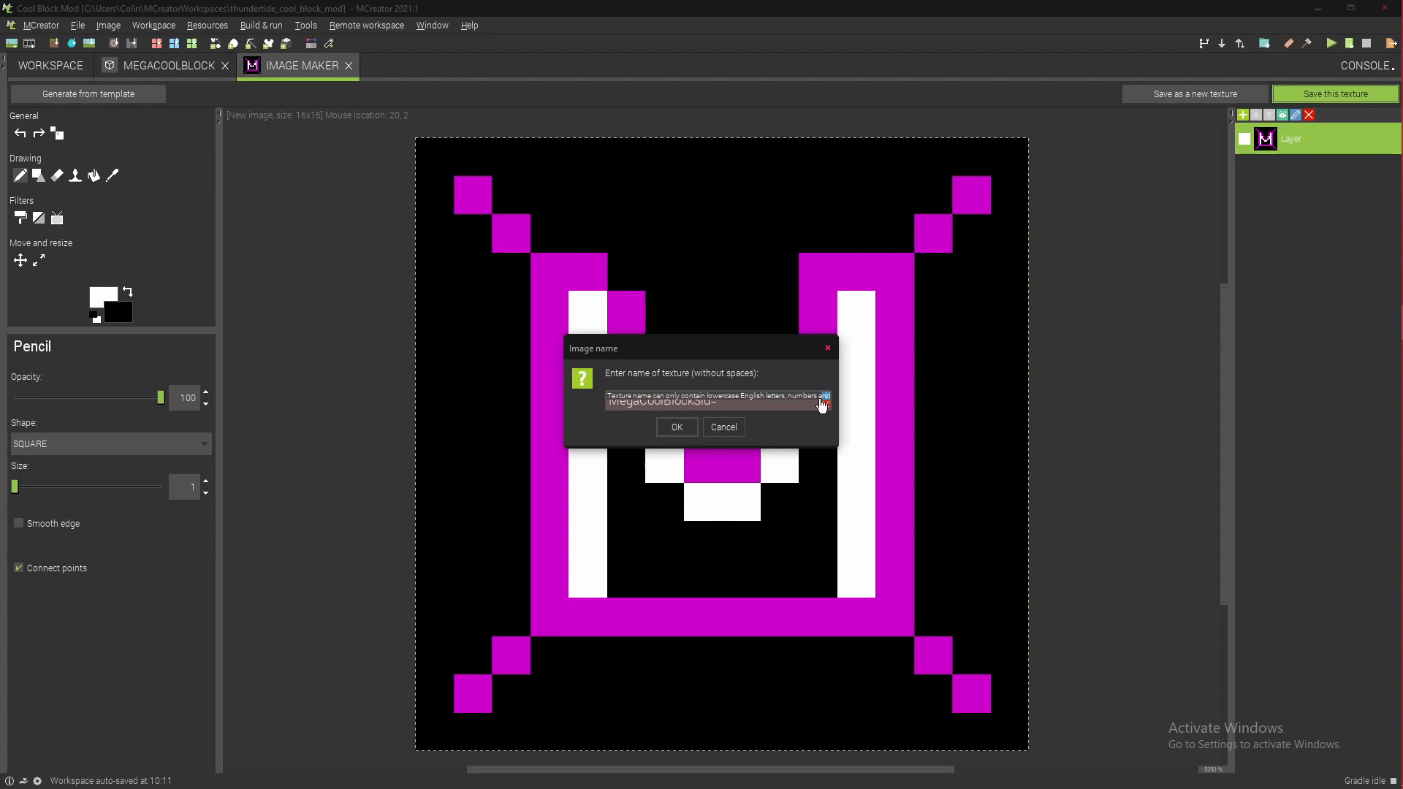
{"action": "key", "text": "BackSpace"}
{"action": "key", "text": "BackSpace"}
{"action": "key", "text": "BackSpace"}
{"action": "key", "text": "BackSpace"}
{"action": "key", "text": "BackSpace"}
{"action": "key", "text": "BackSpace"}
{"action": "key", "text": "BackSpace"}
{"action": "key", "text": "BackSpace"}
{"action": "type", "text": "n"}
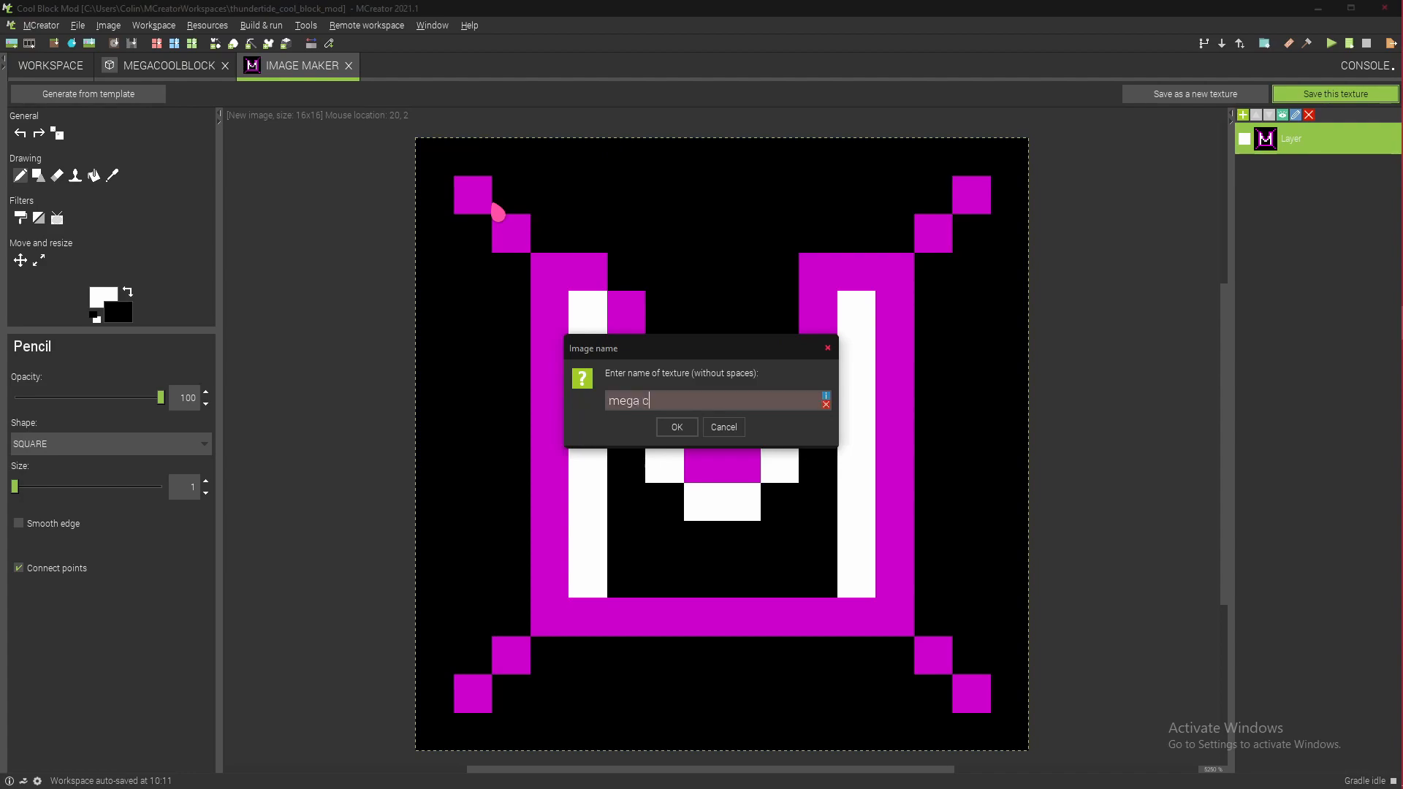
{"action": "type", "text": "egacoolblockside"}
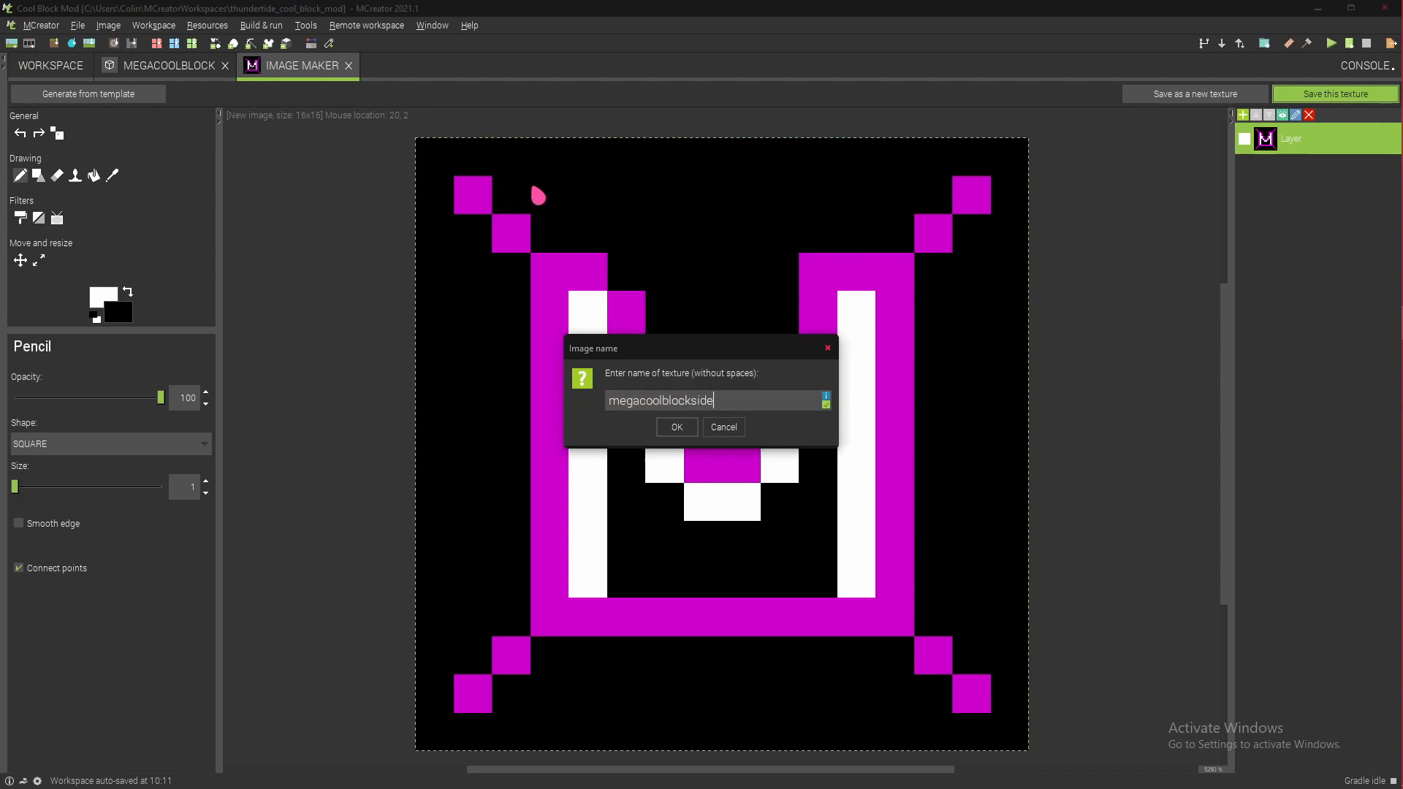
{"action": "left_click", "coordinate": [673, 430]}
Step: Assign the megacoolblockside texture to MegaCoolBlock's Bottom / main and Left / overlay faces
{"action": "left_click", "coordinate": [182, 68]}
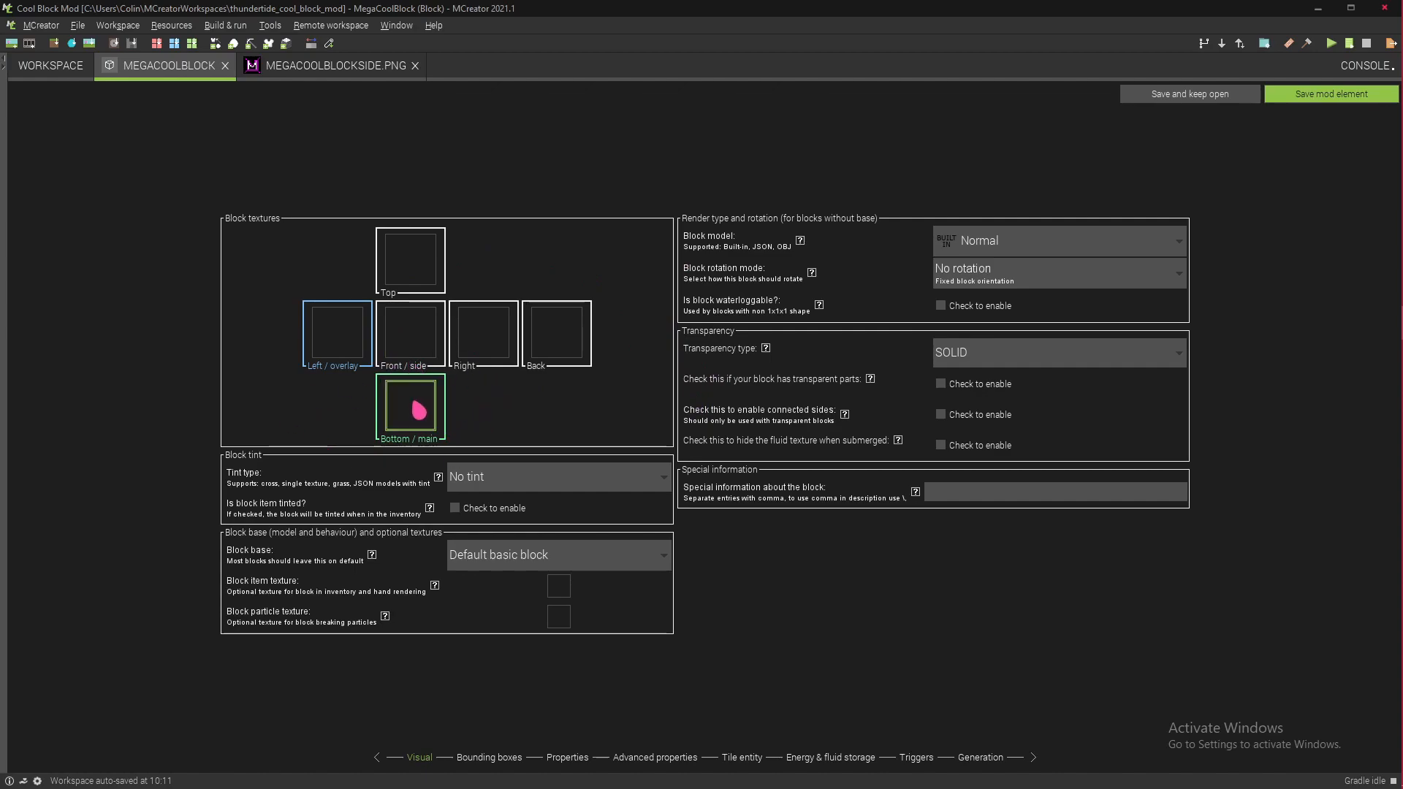
{"action": "left_click", "coordinate": [415, 411]}
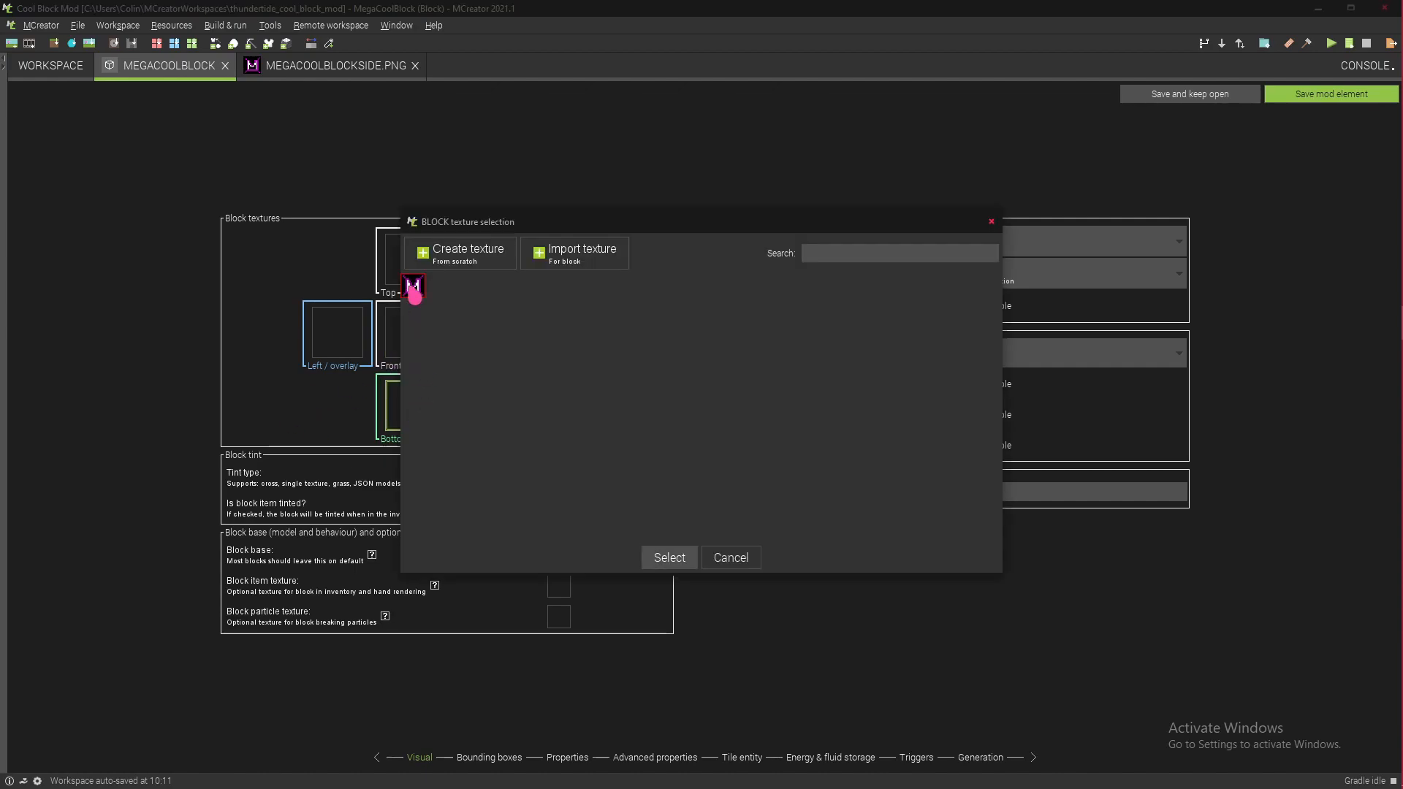
{"action": "double_click", "coordinate": [415, 290]}
{"action": "left_click", "coordinate": [351, 338]}
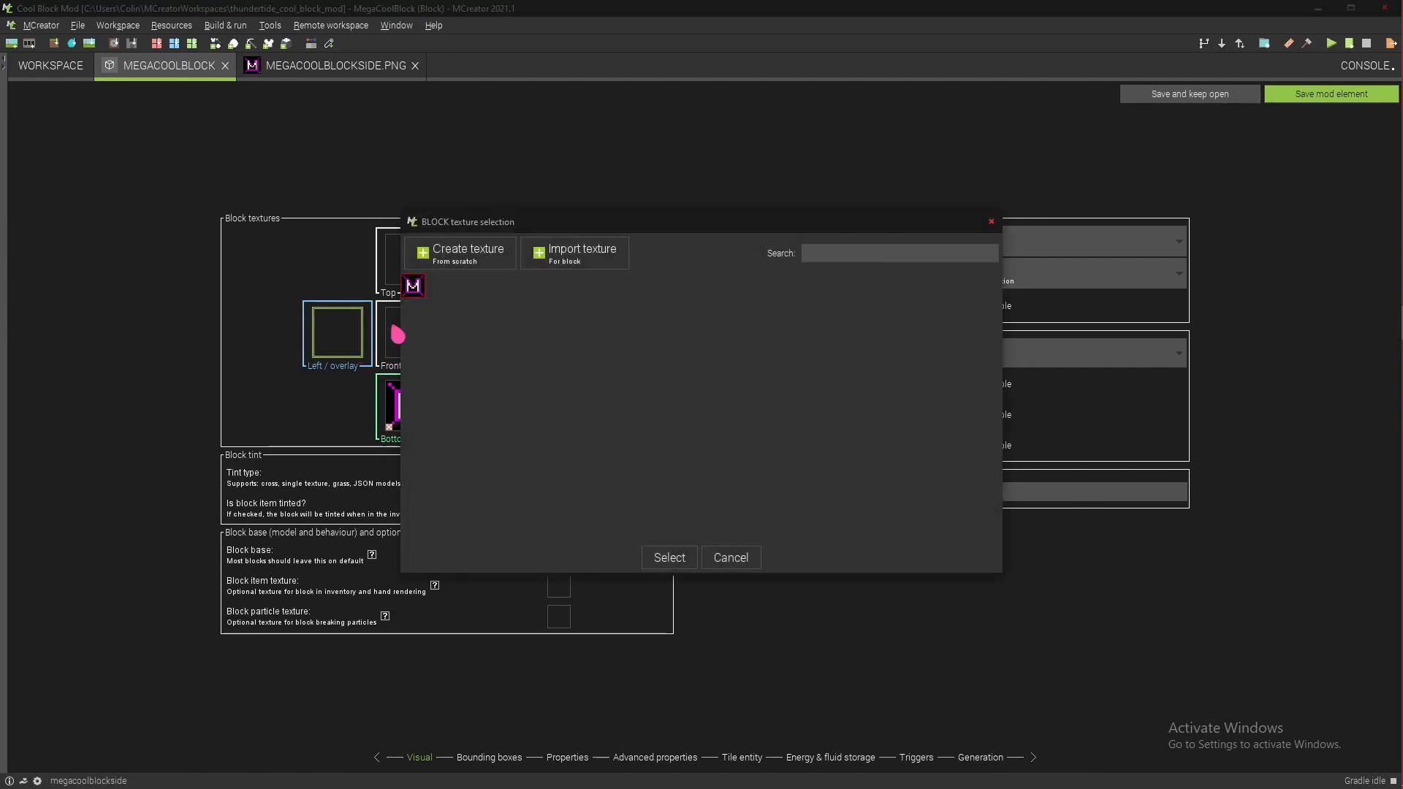
{"action": "double_click", "coordinate": [423, 290]}
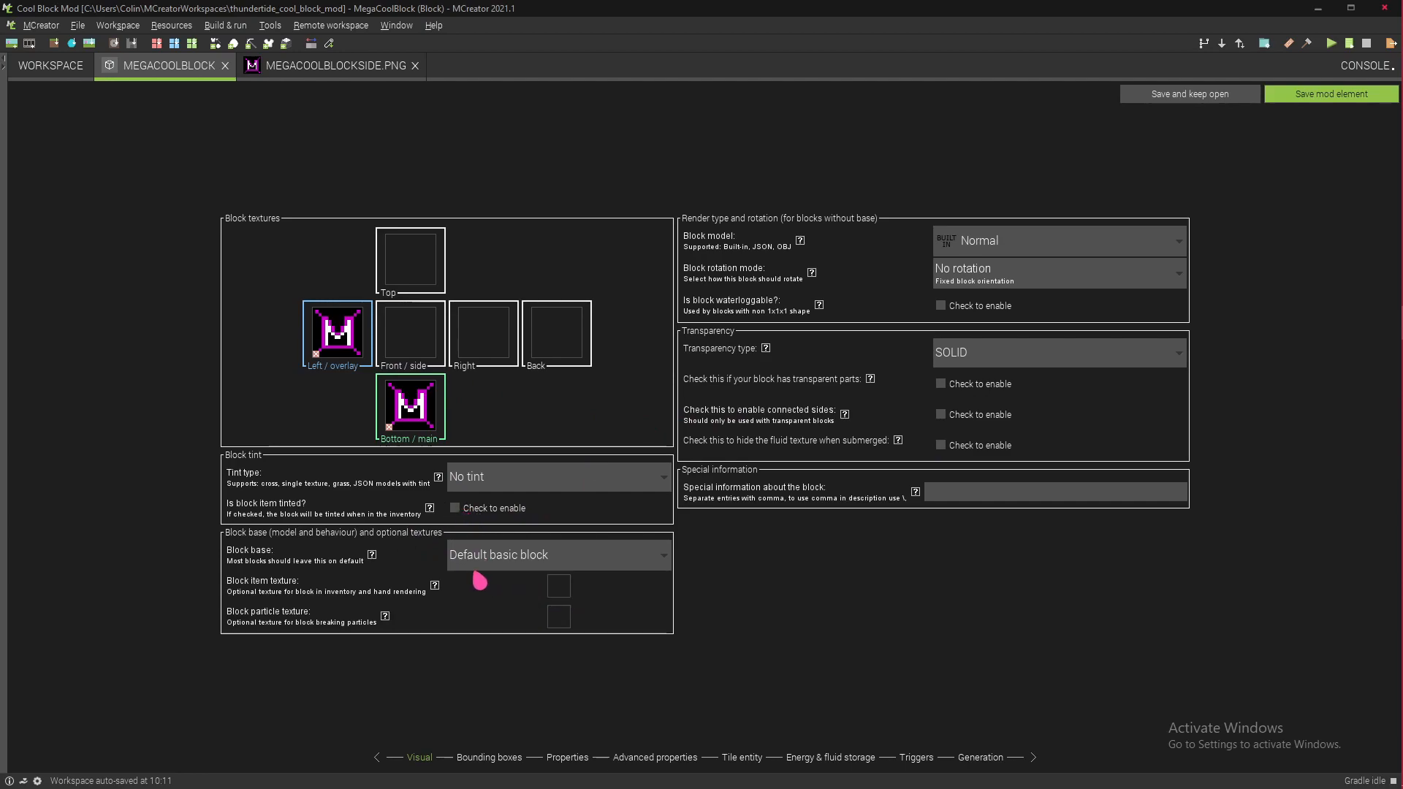
Step: Set the block model to Single texture, keeping the rotation mode at No rotation
{"action": "left_click", "coordinate": [514, 563]}
{"action": "left_click", "coordinate": [514, 563]}
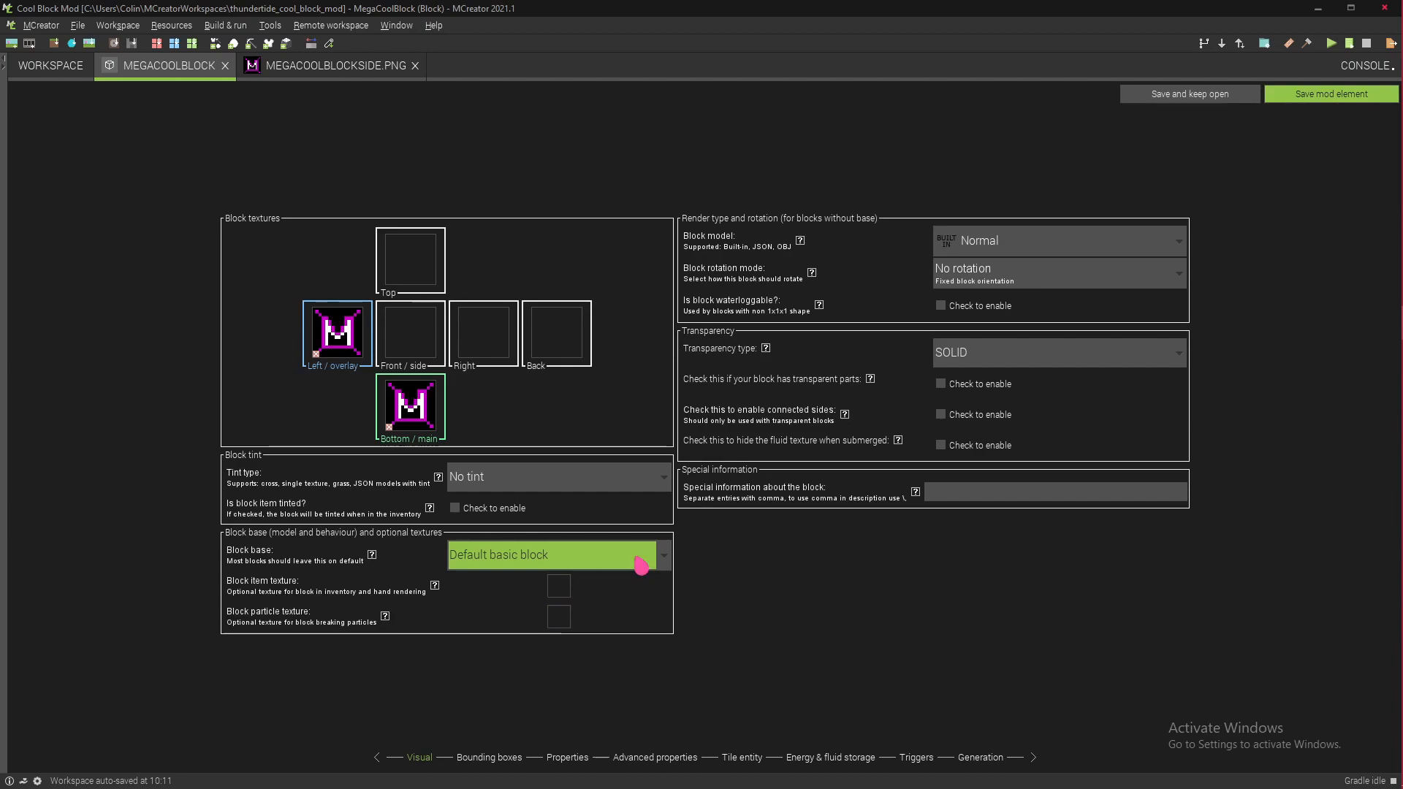
{"action": "left_click", "coordinate": [1025, 241]}
{"action": "left_click", "coordinate": [996, 292]}
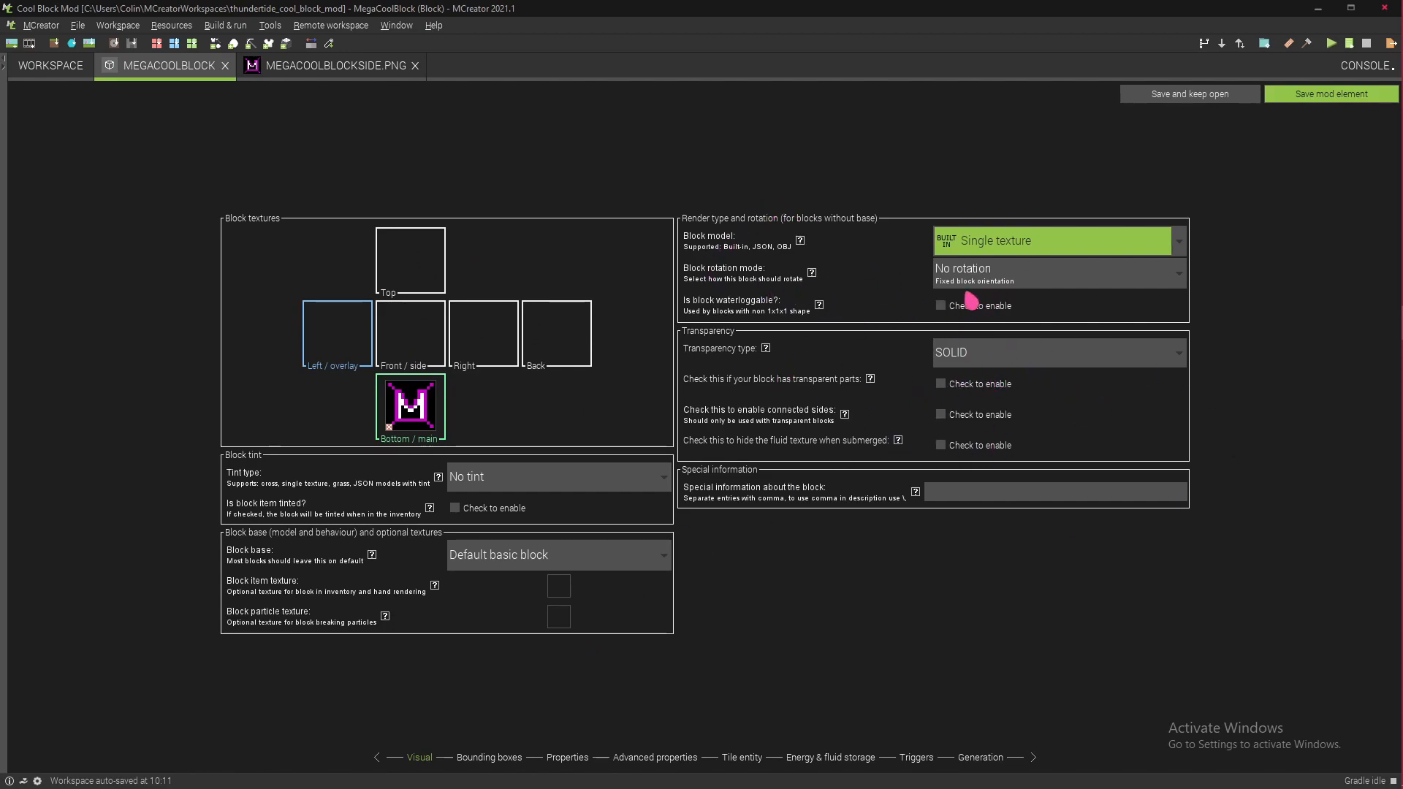
{"action": "left_click", "coordinate": [1033, 276]}
Step: Keep the block base at Default basic block and the transparency type at SOLID
{"action": "left_click", "coordinate": [547, 567]}
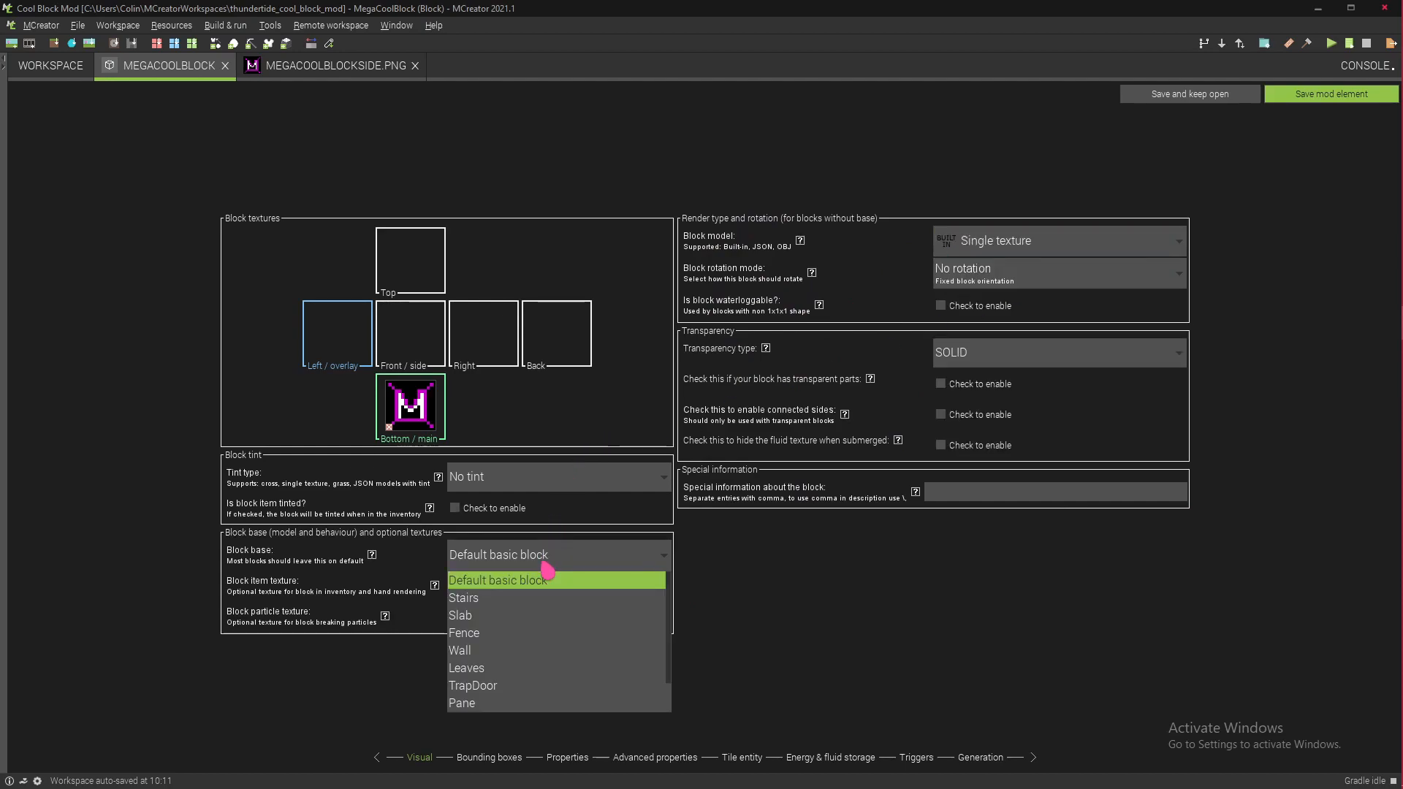
{"action": "left_click", "coordinate": [539, 577]}
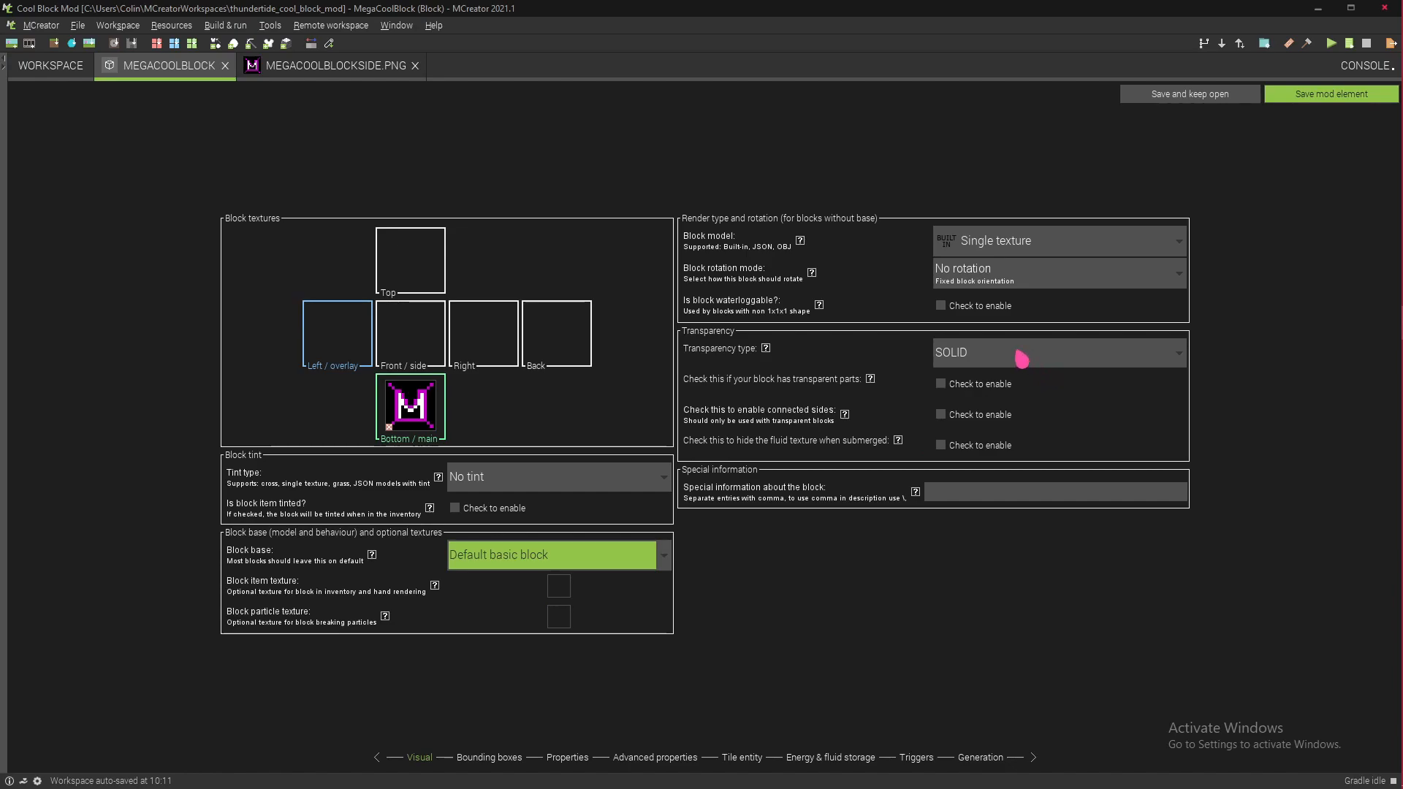
{"action": "left_click", "coordinate": [1110, 353]}
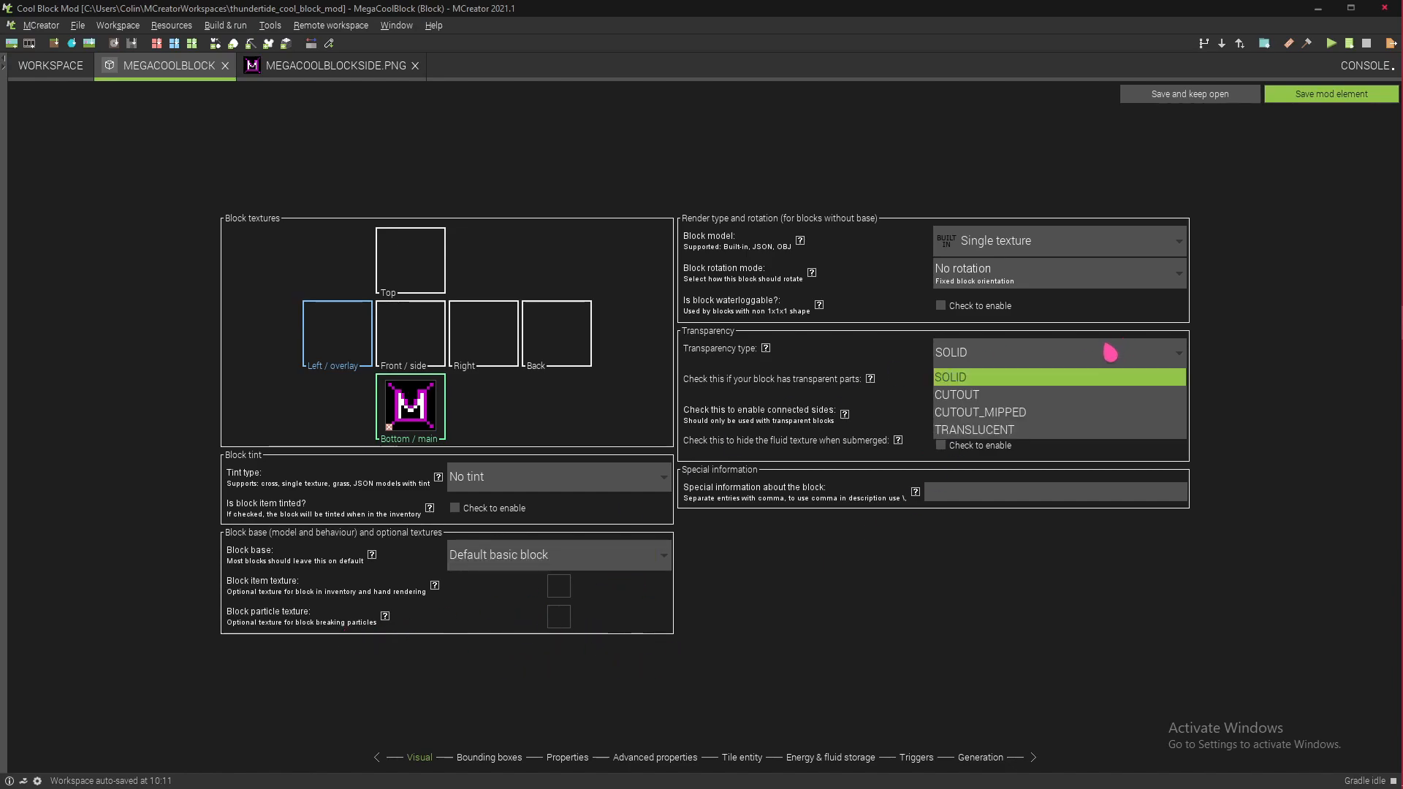
{"action": "left_click", "coordinate": [1041, 376]}
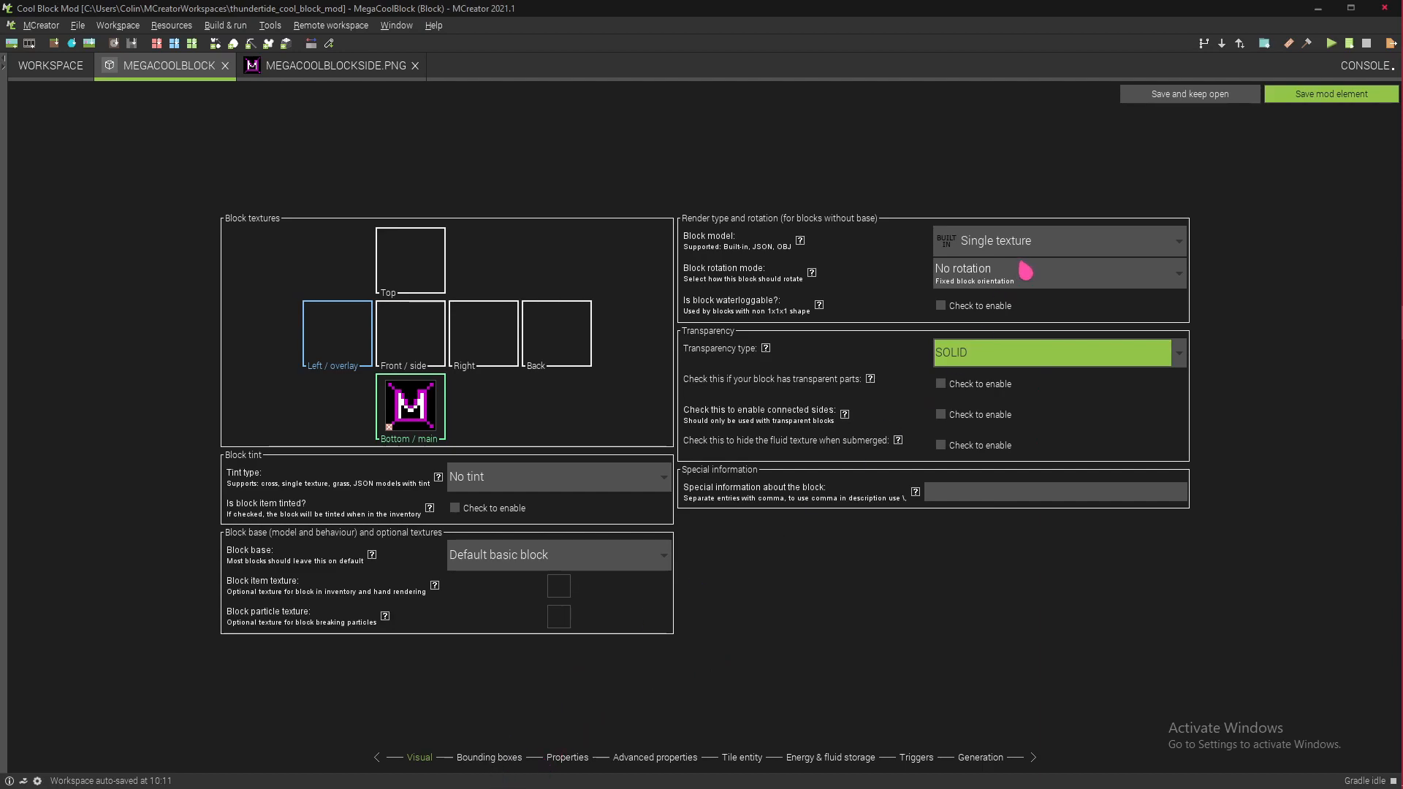
Step: Review MegaCoolBlock's bounding box entries and the block base options, keeping Default basic block
{"action": "left_click", "coordinate": [471, 758]}
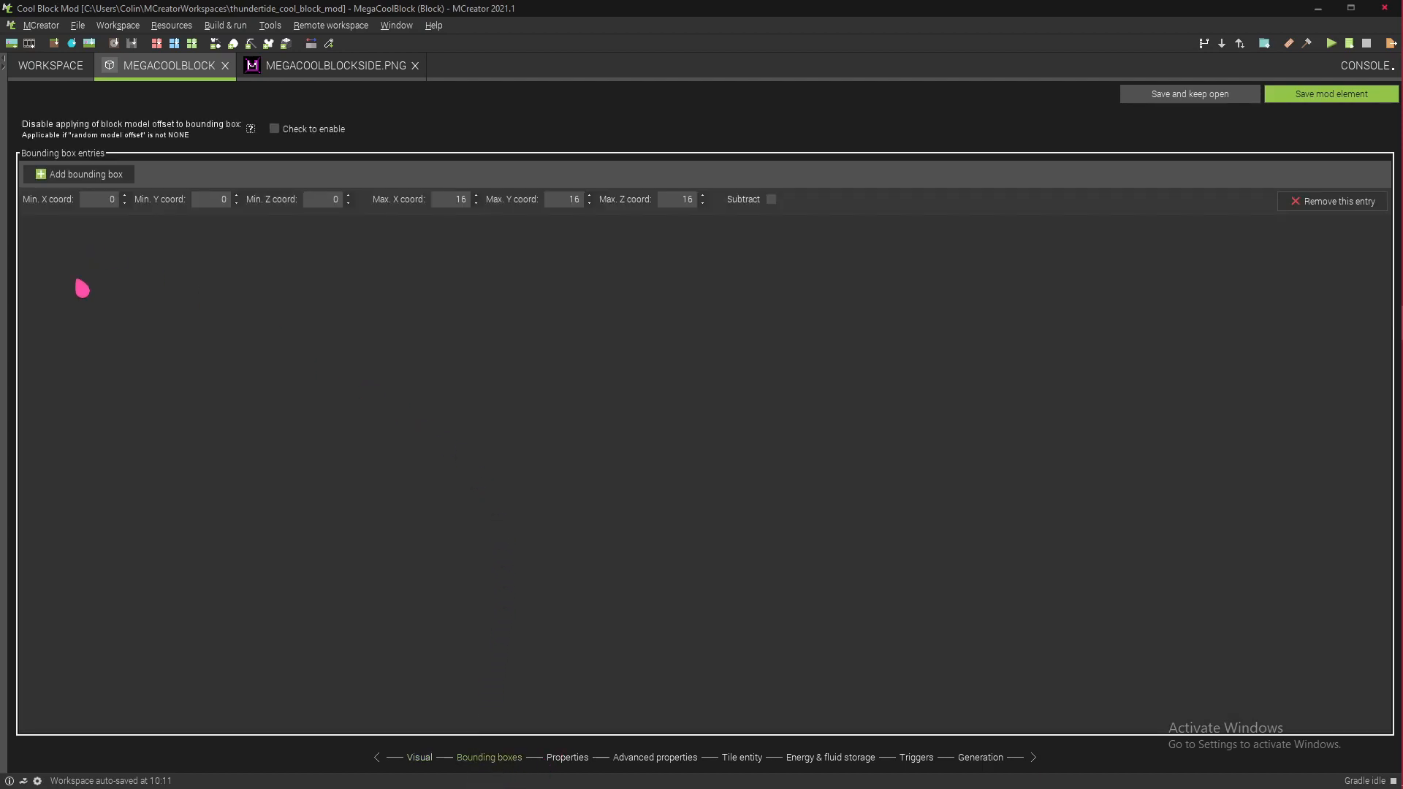
{"action": "left_click", "coordinate": [421, 758]}
{"action": "left_click", "coordinate": [499, 561]}
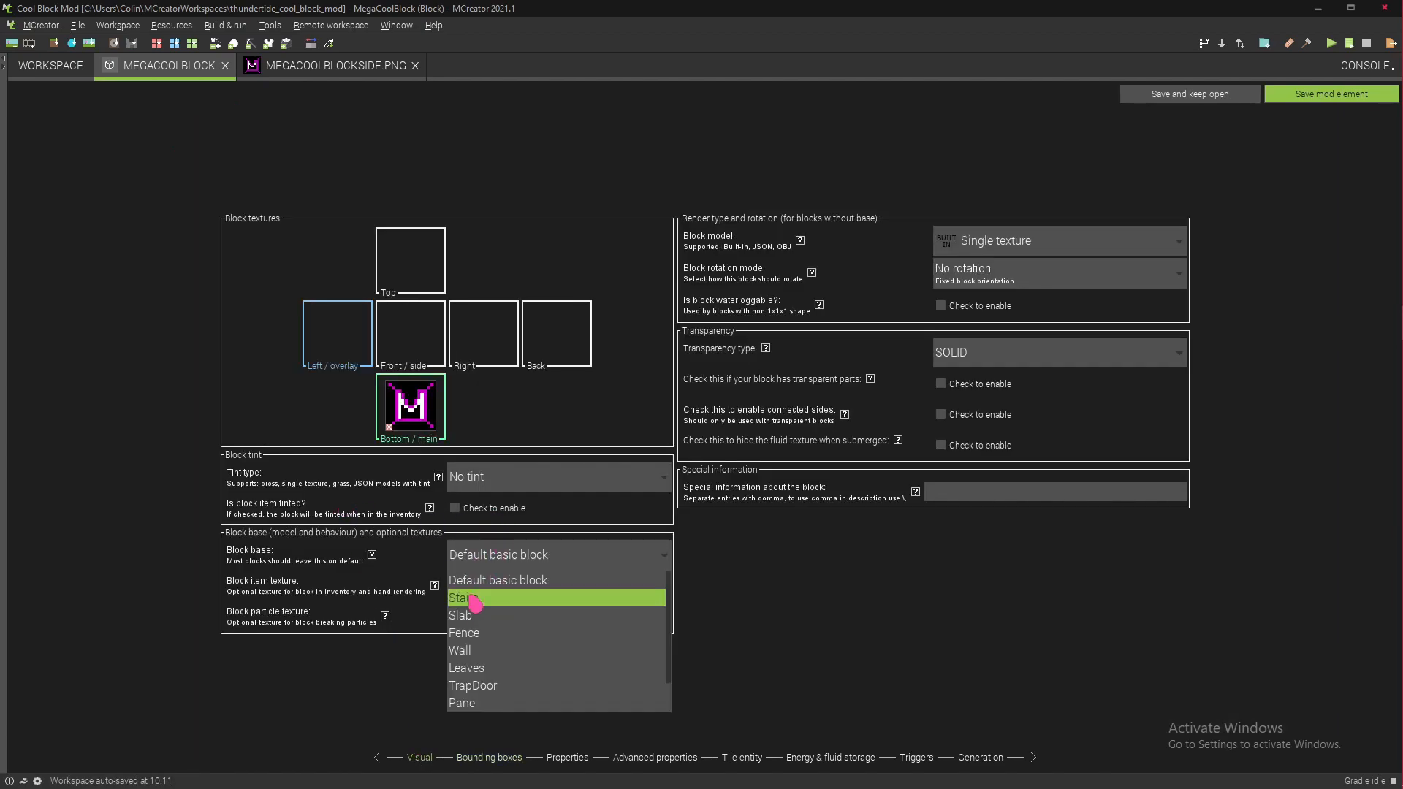
{"action": "left_click", "coordinate": [511, 559]}
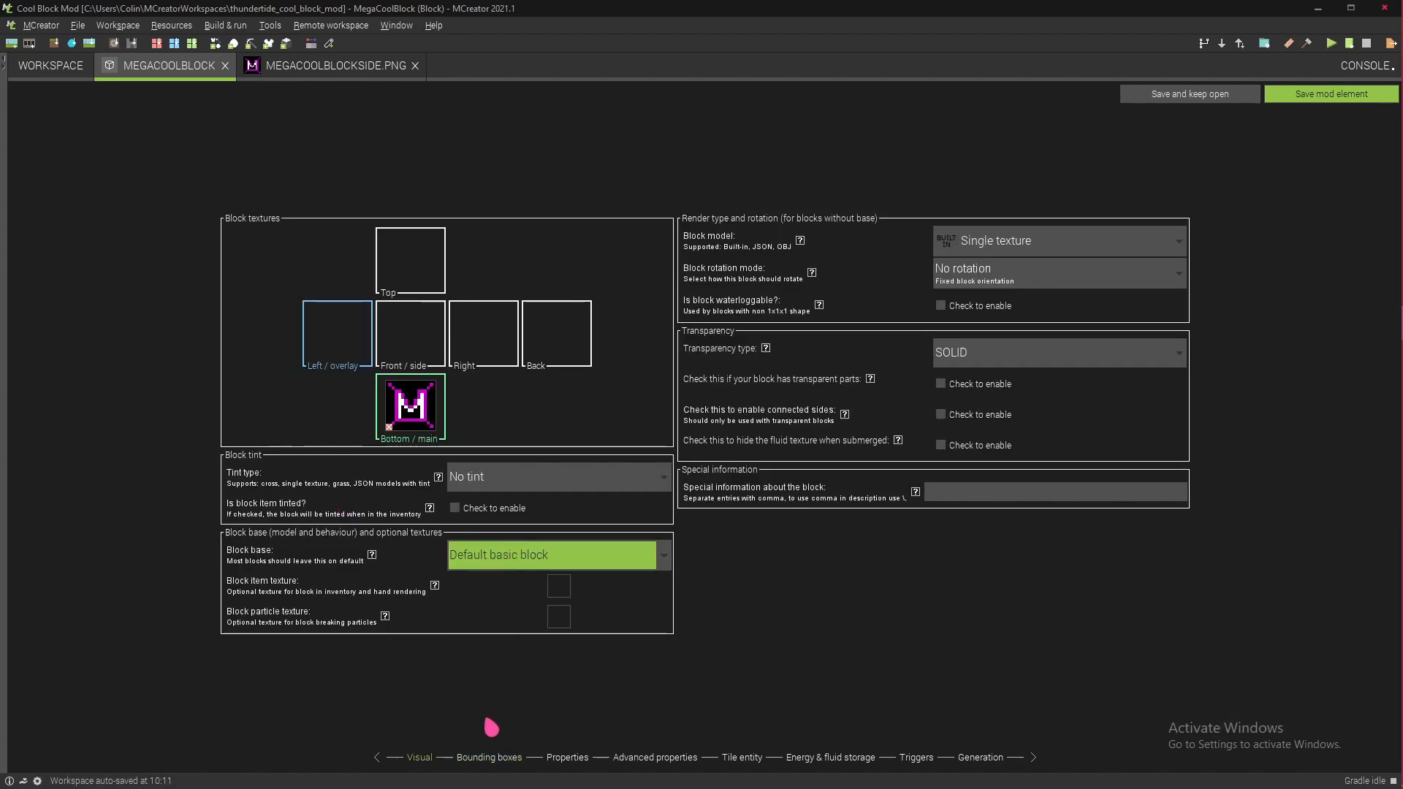
{"action": "left_click", "coordinate": [492, 760]}
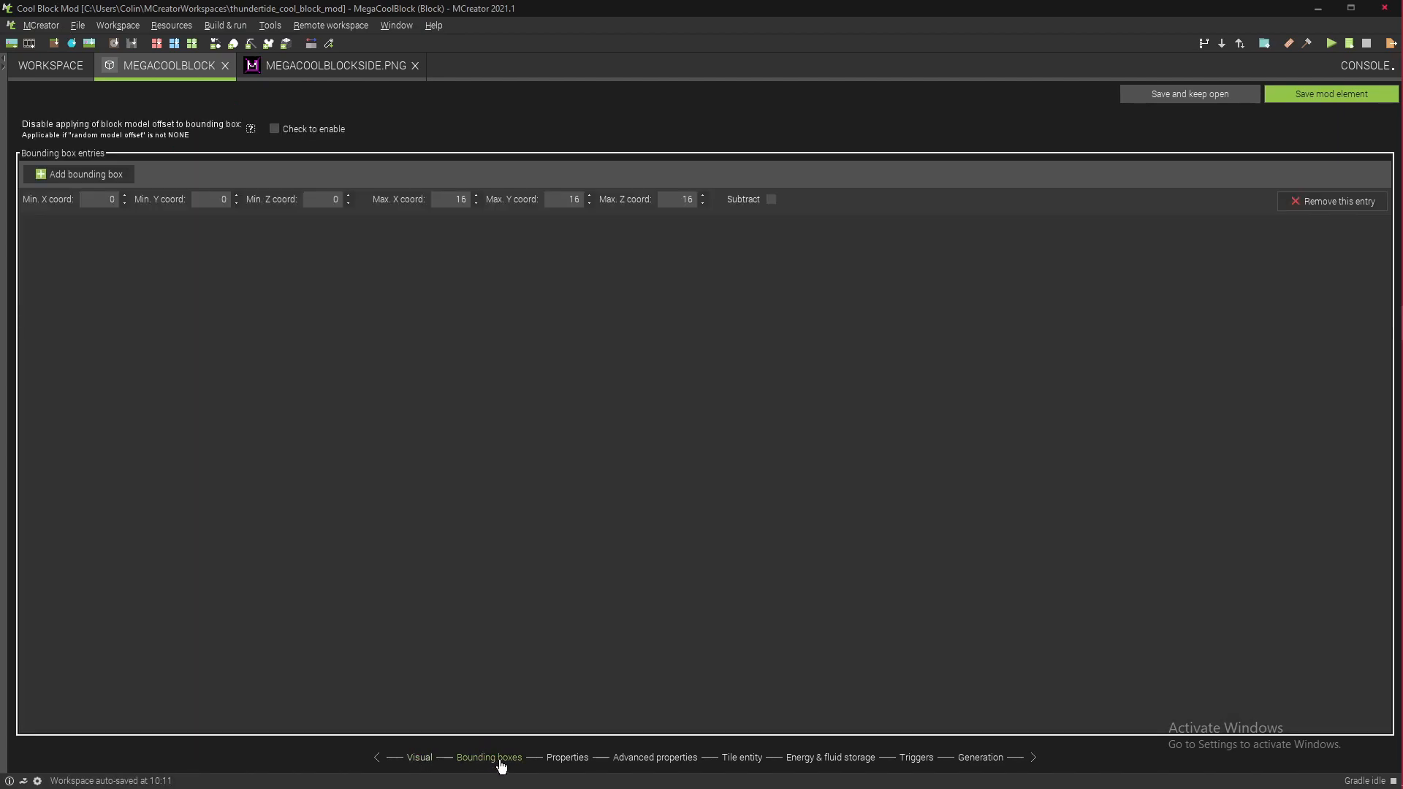
Step: Set MegaCoolBlock's material to MISCELLANEOUS in its general properties
{"action": "left_click", "coordinate": [577, 762]}
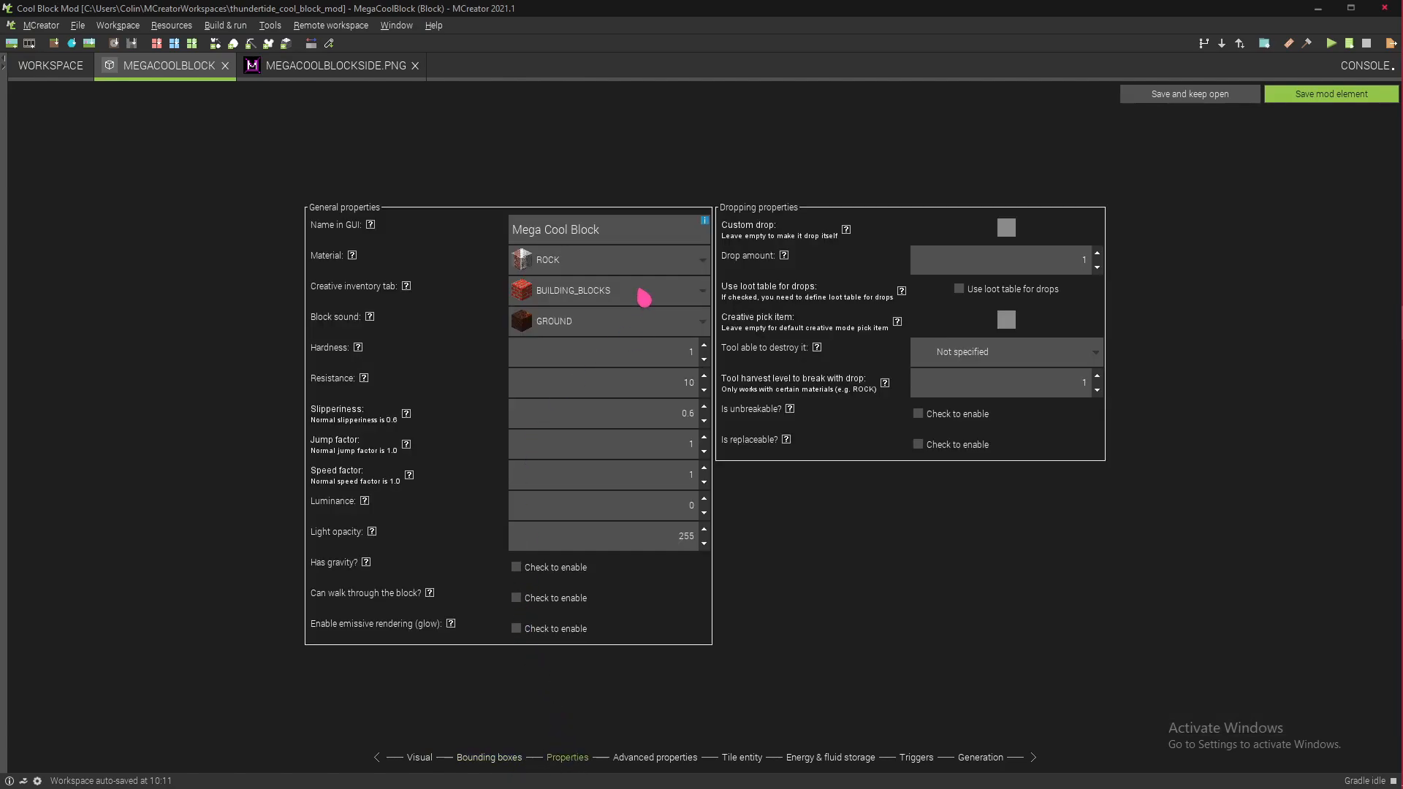
{"action": "left_click", "coordinate": [595, 265]}
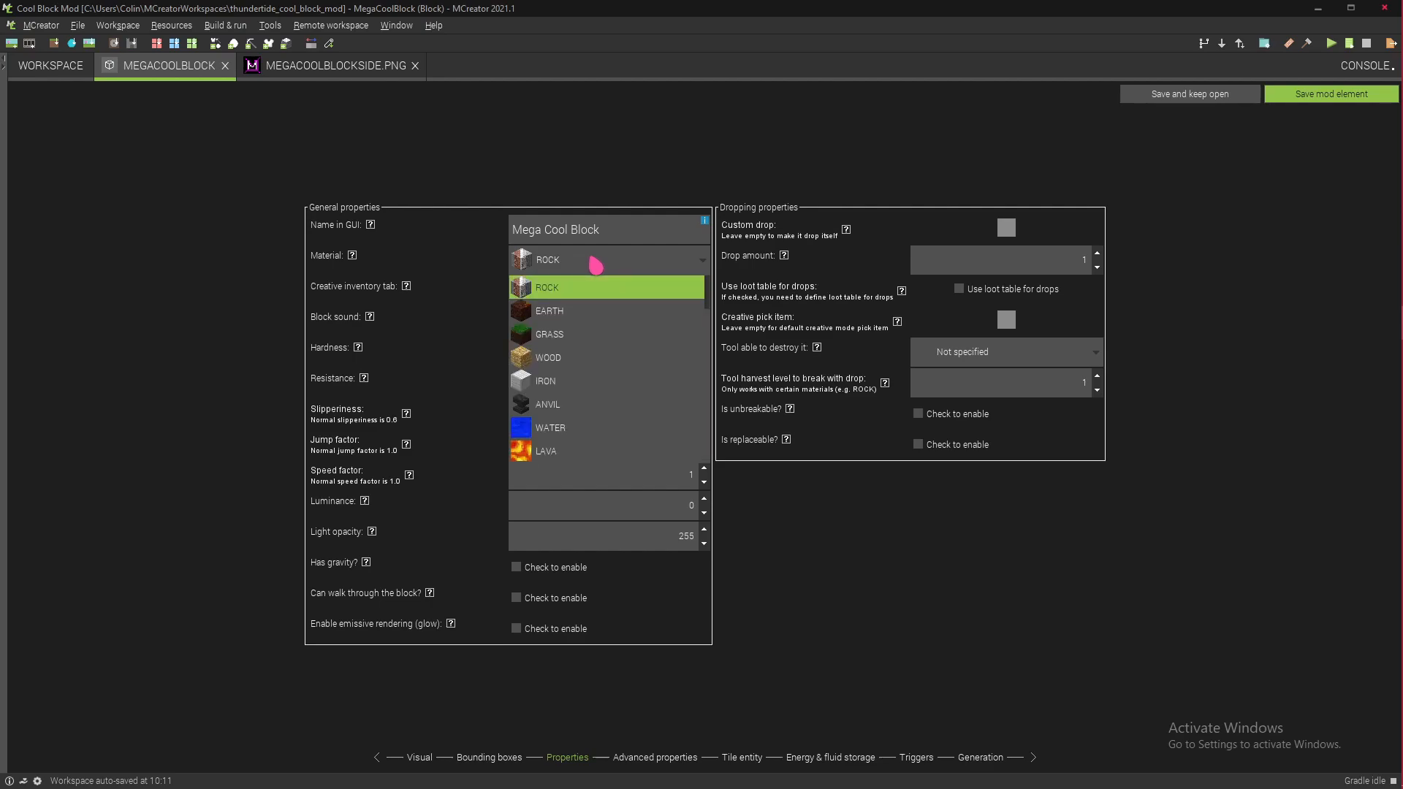
{"action": "left_click", "coordinate": [596, 265]}
{"action": "left_click", "coordinate": [596, 265]}
{"action": "scroll", "coordinate": [606, 387], "scroll_direction": "down", "scroll_amount": 3}
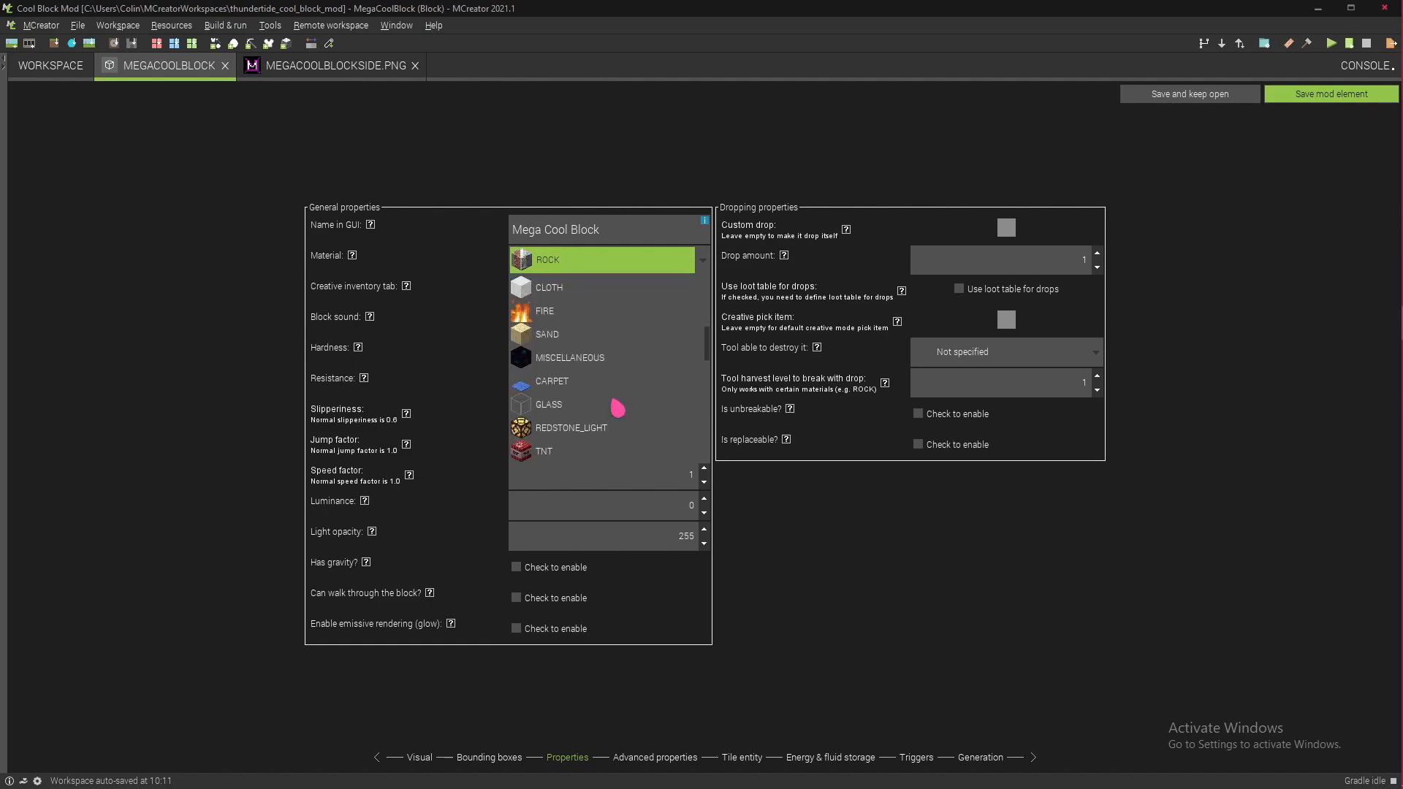
{"action": "left_click", "coordinate": [581, 369]}
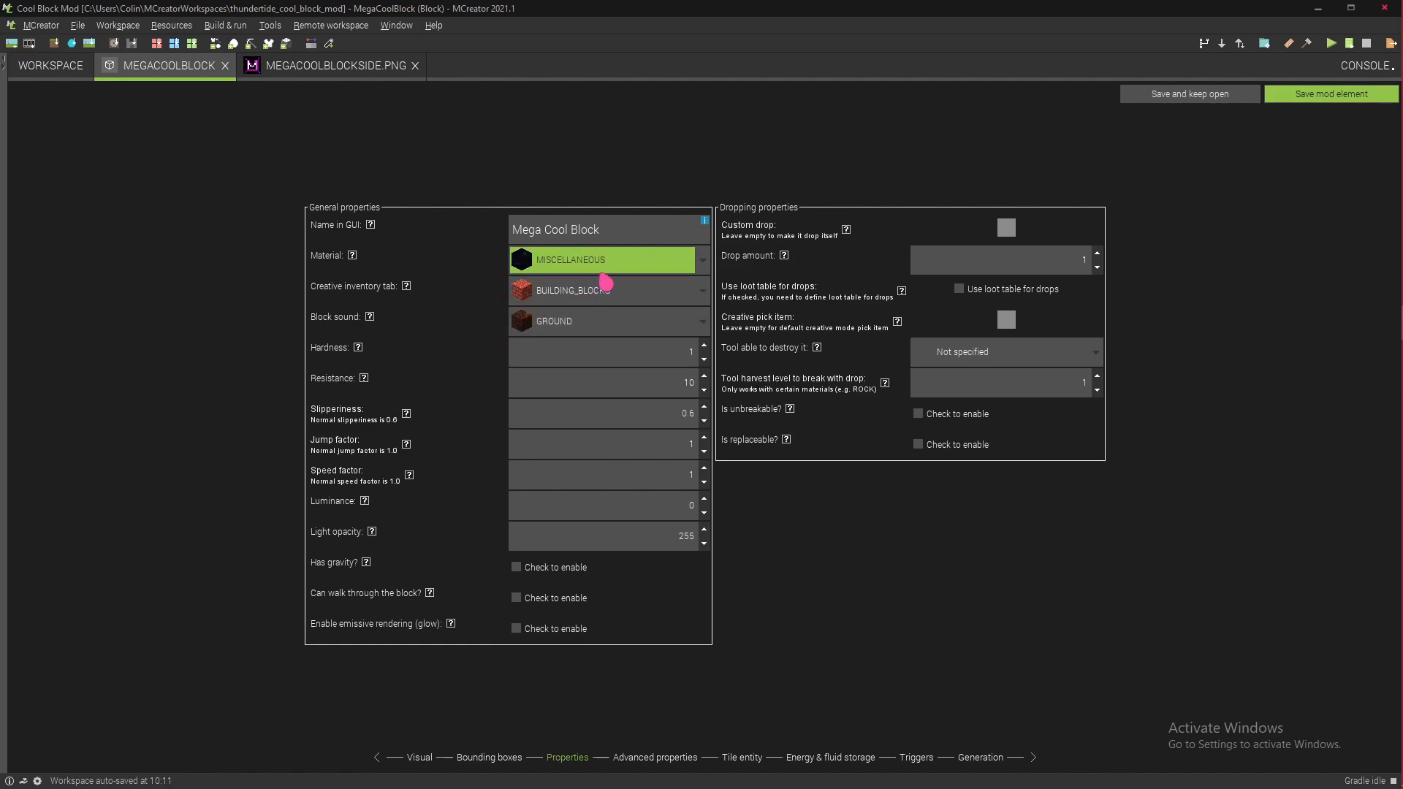
Step: Set the block's creative inventory tab to DECORATIONS and its block sound to NYLIUM
{"action": "left_click", "coordinate": [632, 282]}
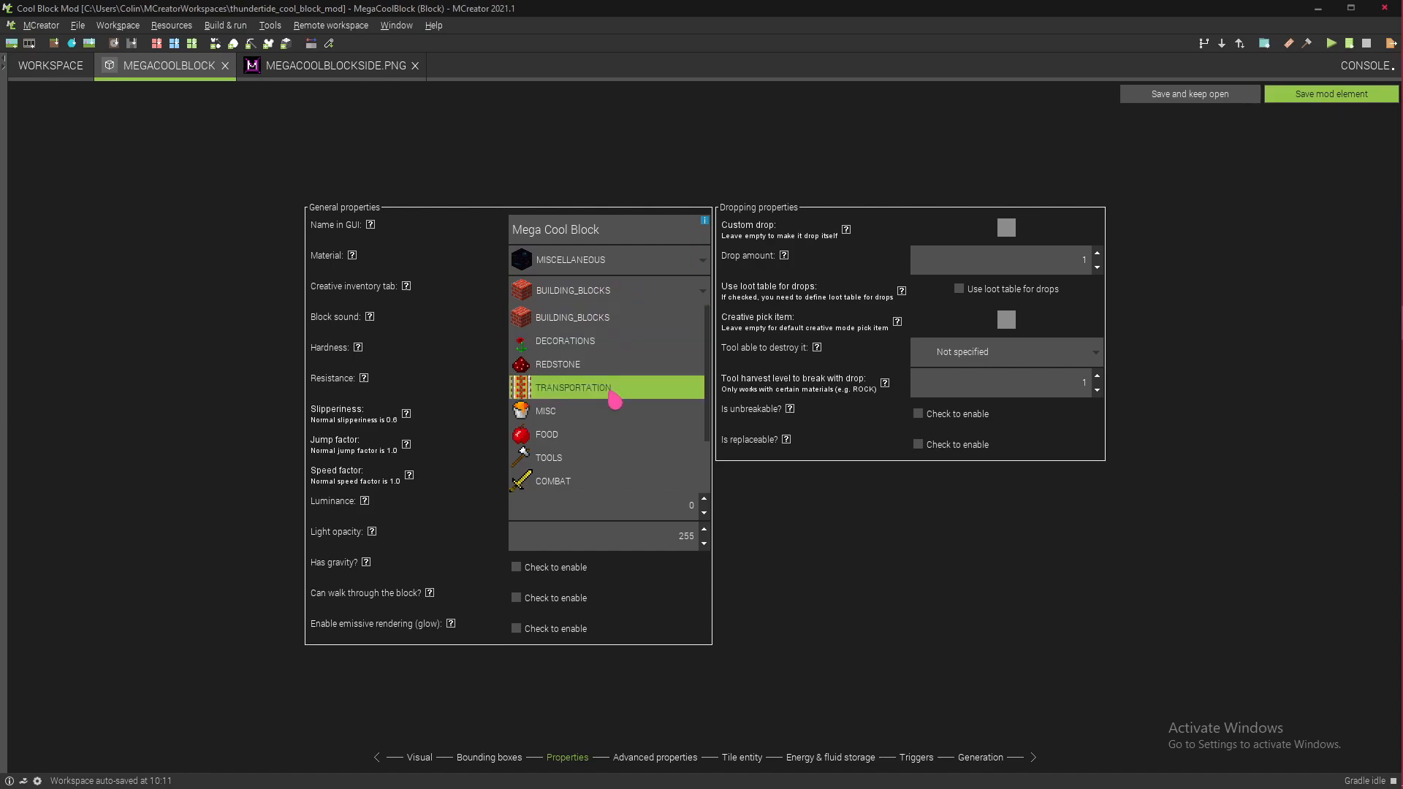
{"action": "left_click", "coordinate": [614, 342]}
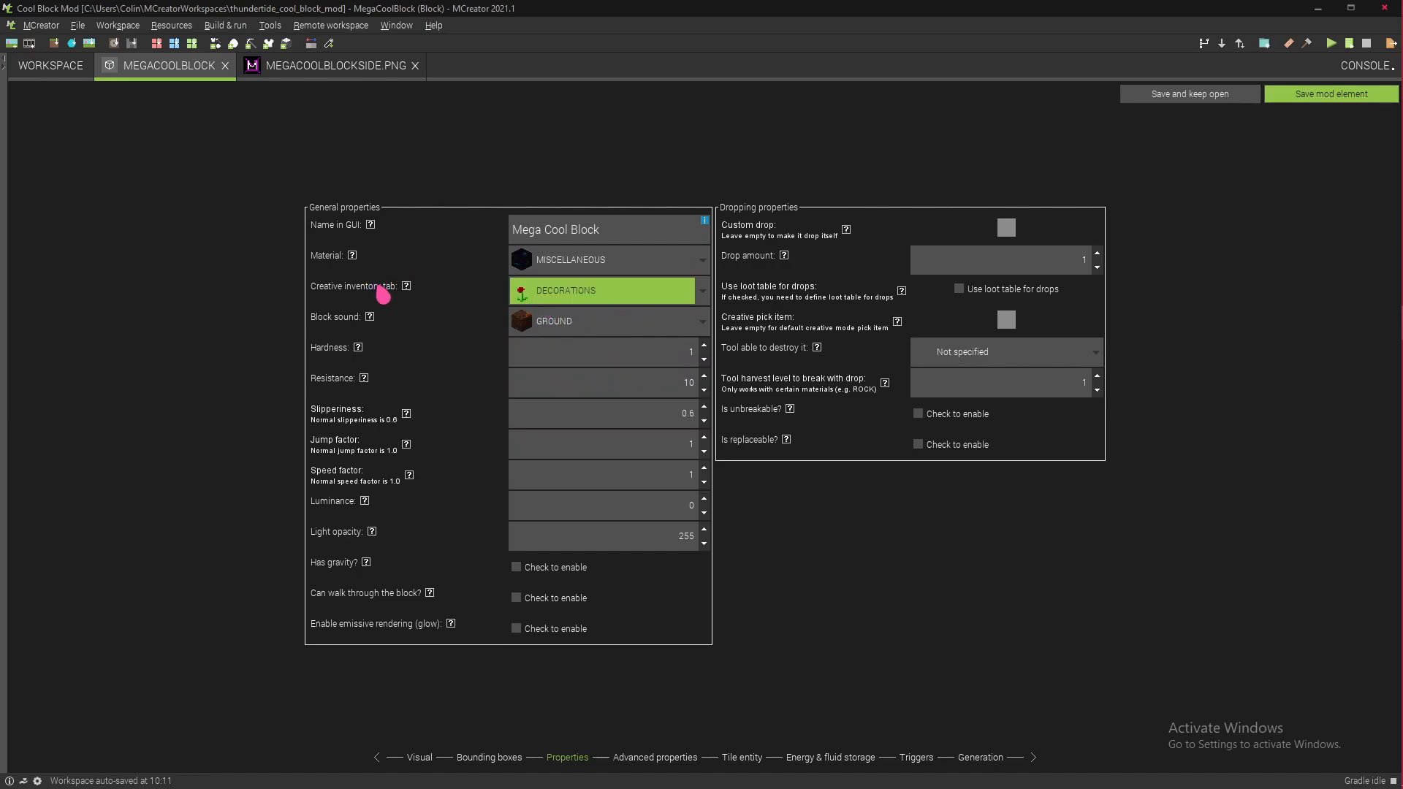
{"action": "left_click", "coordinate": [521, 334]}
{"action": "scroll", "coordinate": [614, 358], "scroll_direction": "down", "scroll_amount": 3}
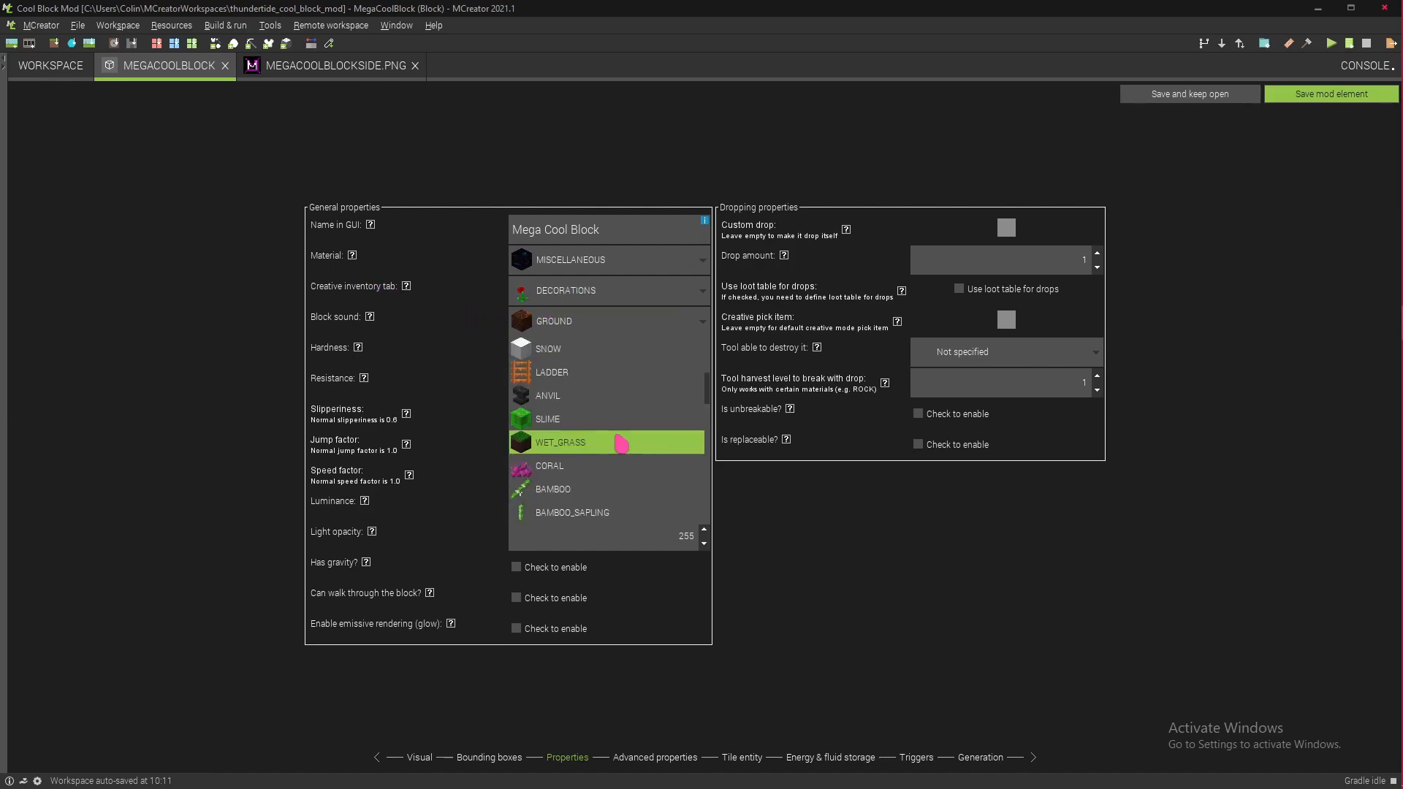
{"action": "scroll", "coordinate": [606, 365], "scroll_direction": "down", "scroll_amount": 2}
{"action": "scroll", "coordinate": [604, 424], "scroll_direction": "down", "scroll_amount": 2}
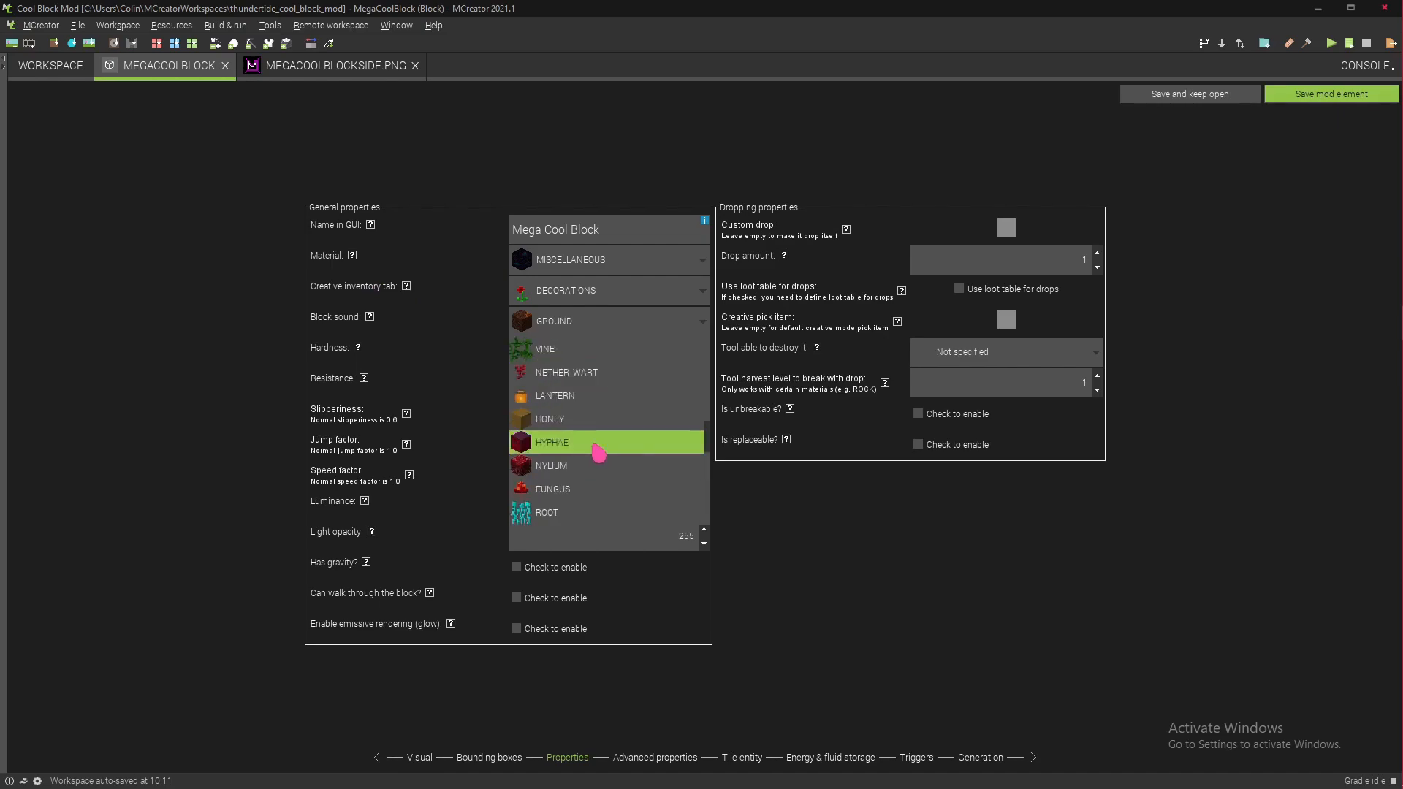
{"action": "left_click", "coordinate": [583, 465]}
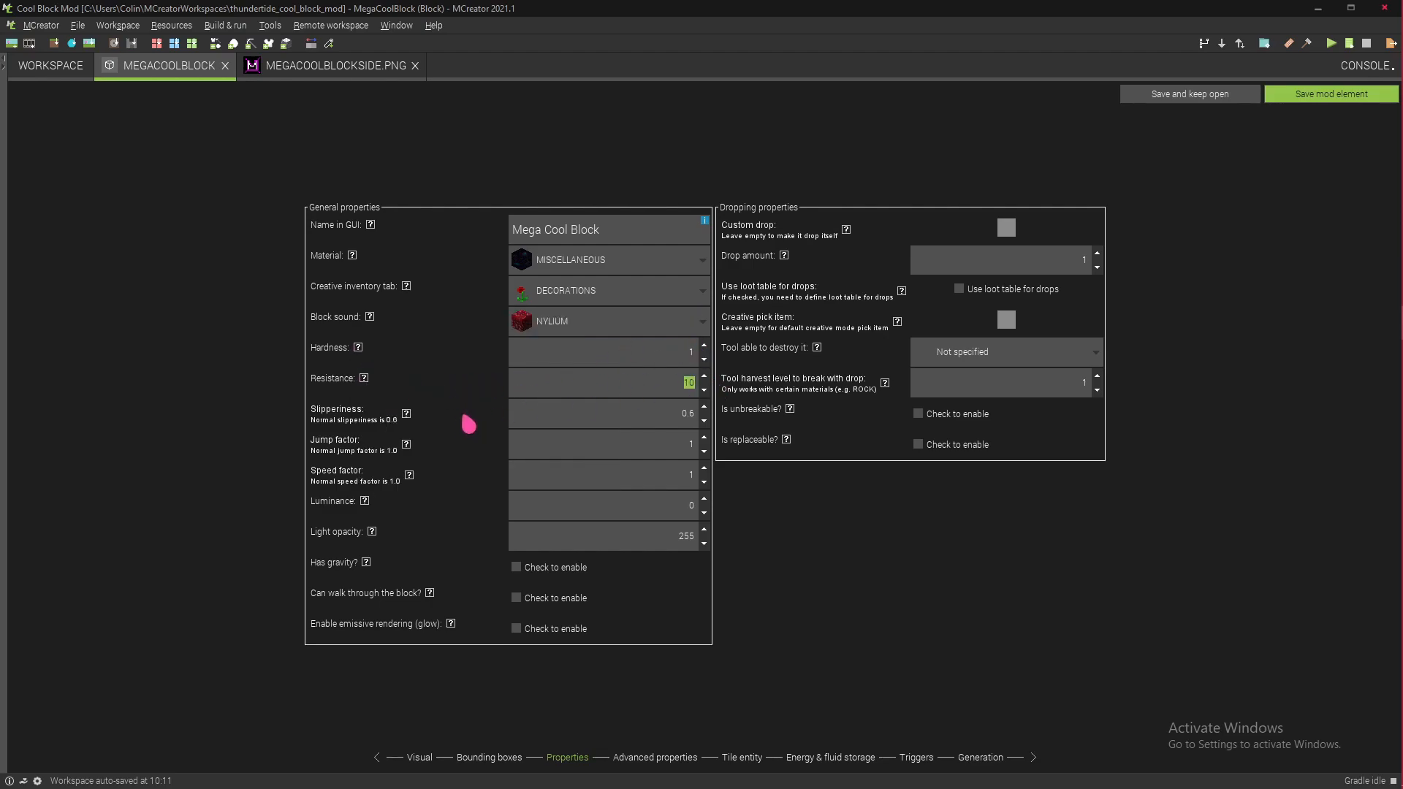
Step: Set slipperiness to 1, jump factor to 4, speed factor to 2 and luminance to 4, and enable gravity for the block
{"action": "mouse_move", "coordinate": [365, 383]}
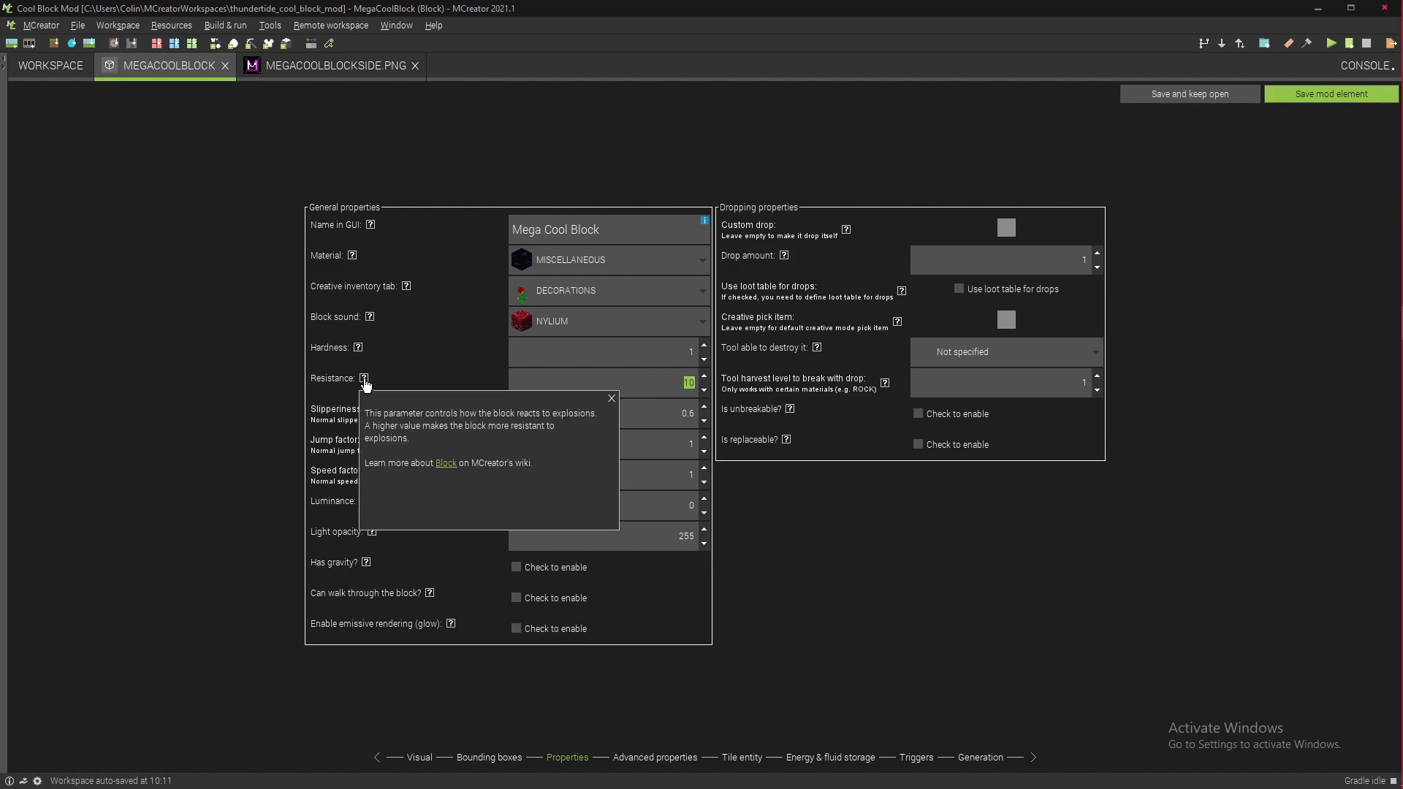
{"action": "left_click", "coordinate": [611, 399]}
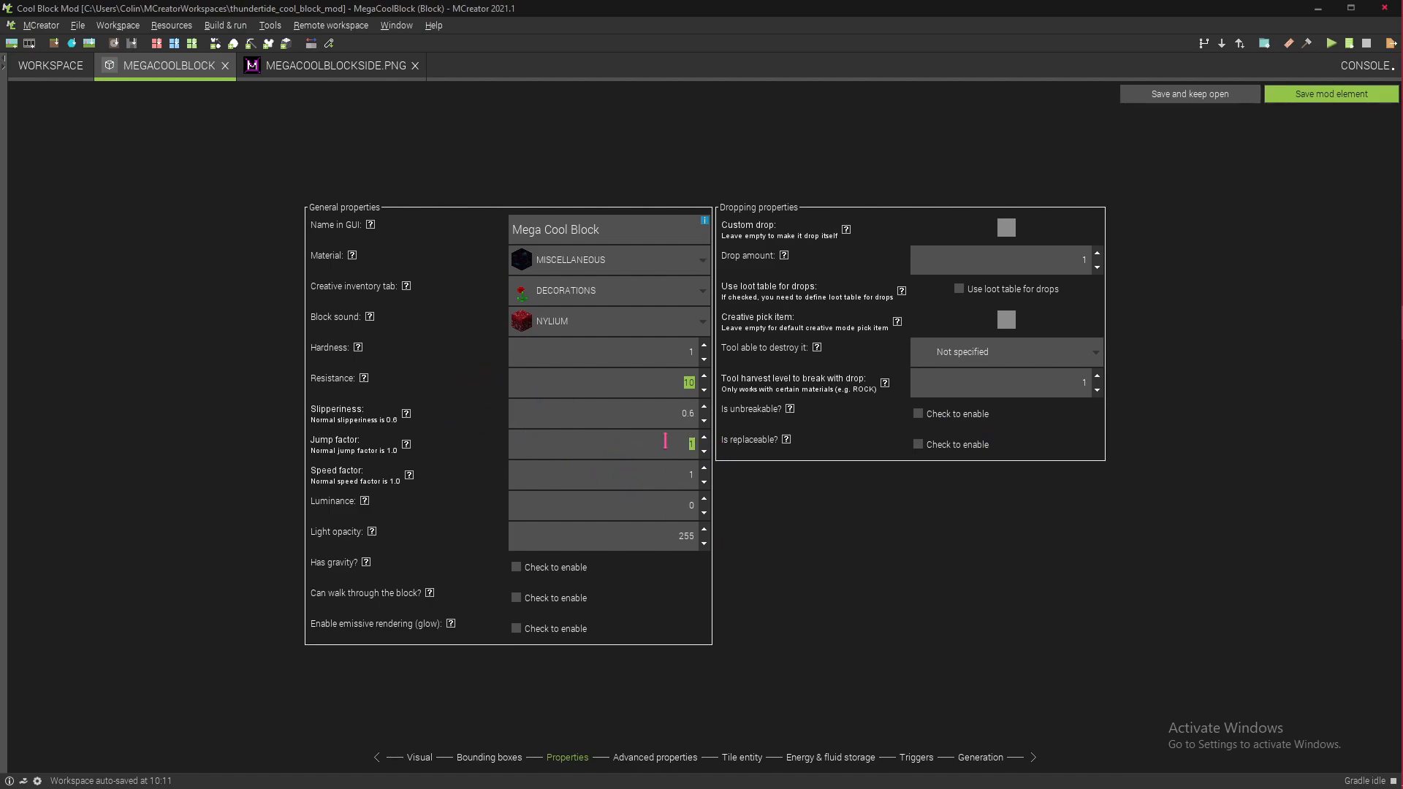
{"action": "type", "text": "1"}
{"action": "left_click", "coordinate": [517, 567]}
Step: Choose Jack o'Lantern as the block's custom drop
{"action": "left_click", "coordinate": [1006, 229]}
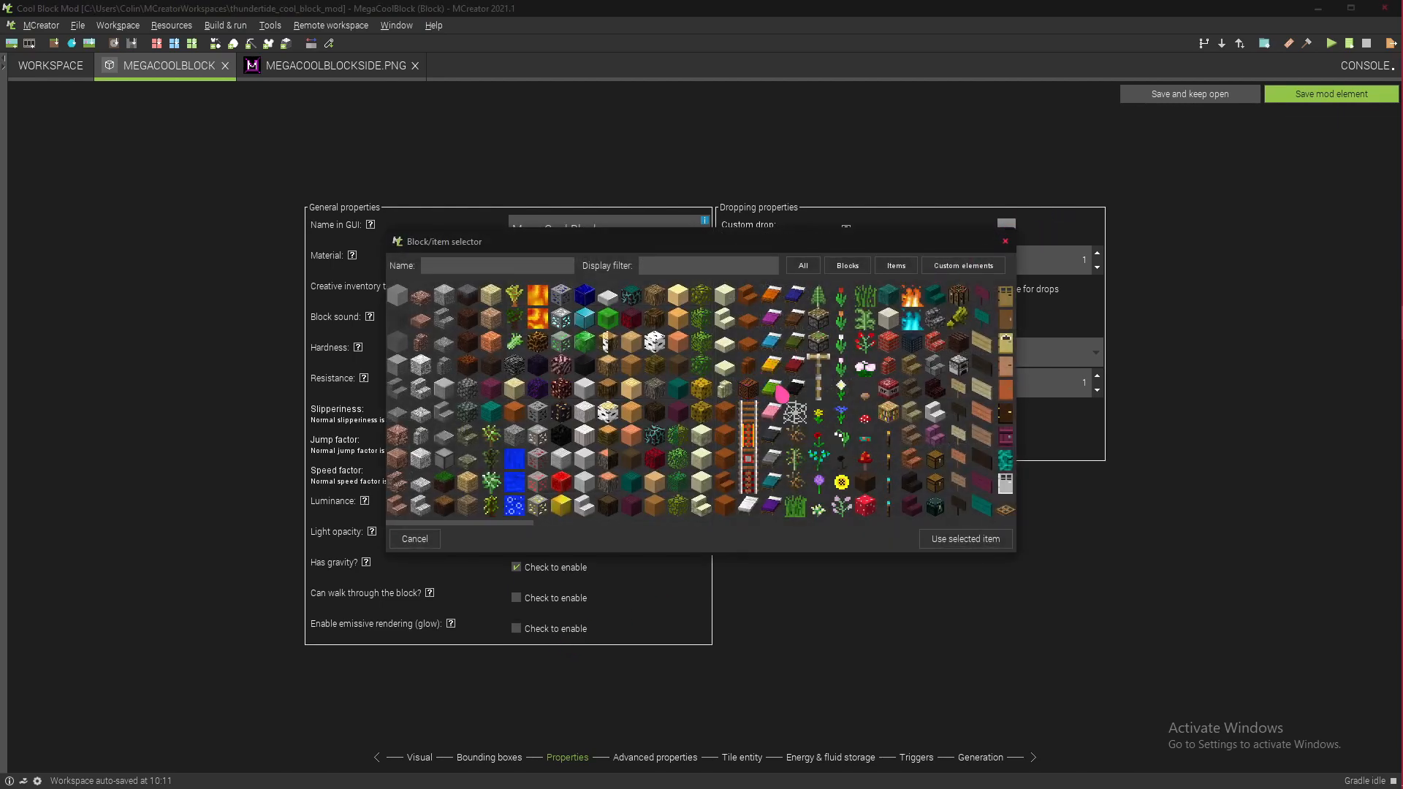
{"action": "scroll", "coordinate": [424, 398], "scroll_direction": "right", "scroll_amount": 4}
{"action": "scroll", "coordinate": [735, 380], "scroll_direction": "right", "scroll_amount": 3}
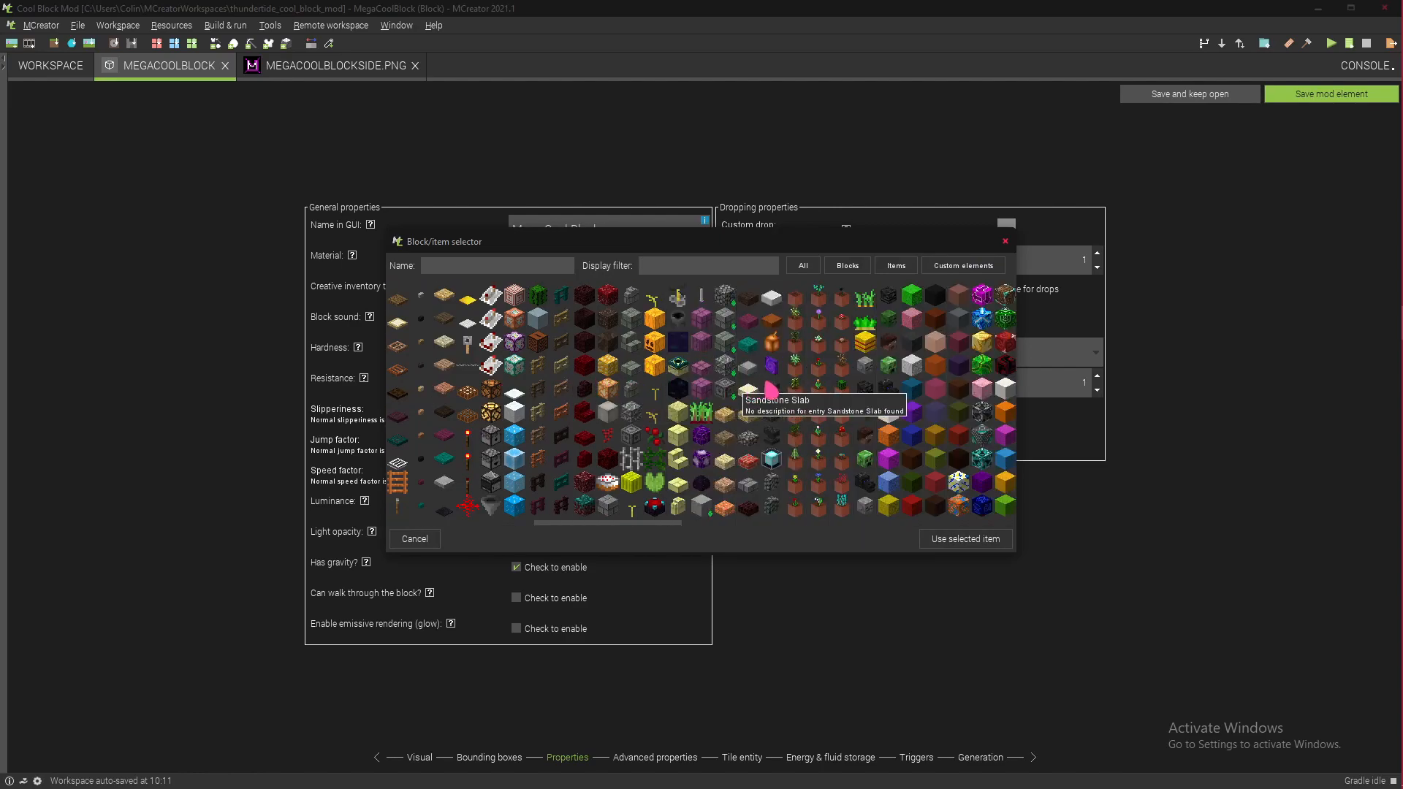
{"action": "left_click", "coordinate": [654, 379]}
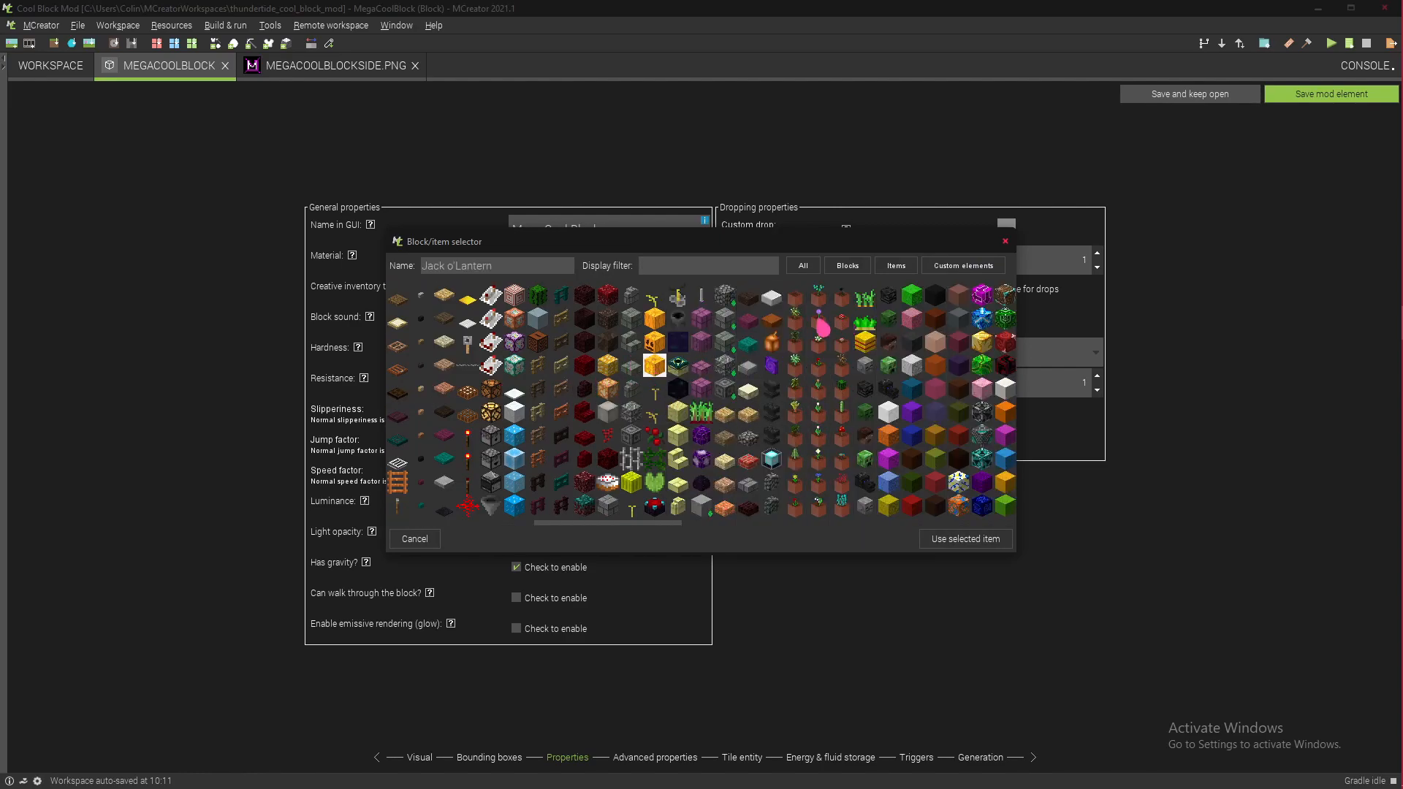
{"action": "left_click", "coordinate": [963, 541]}
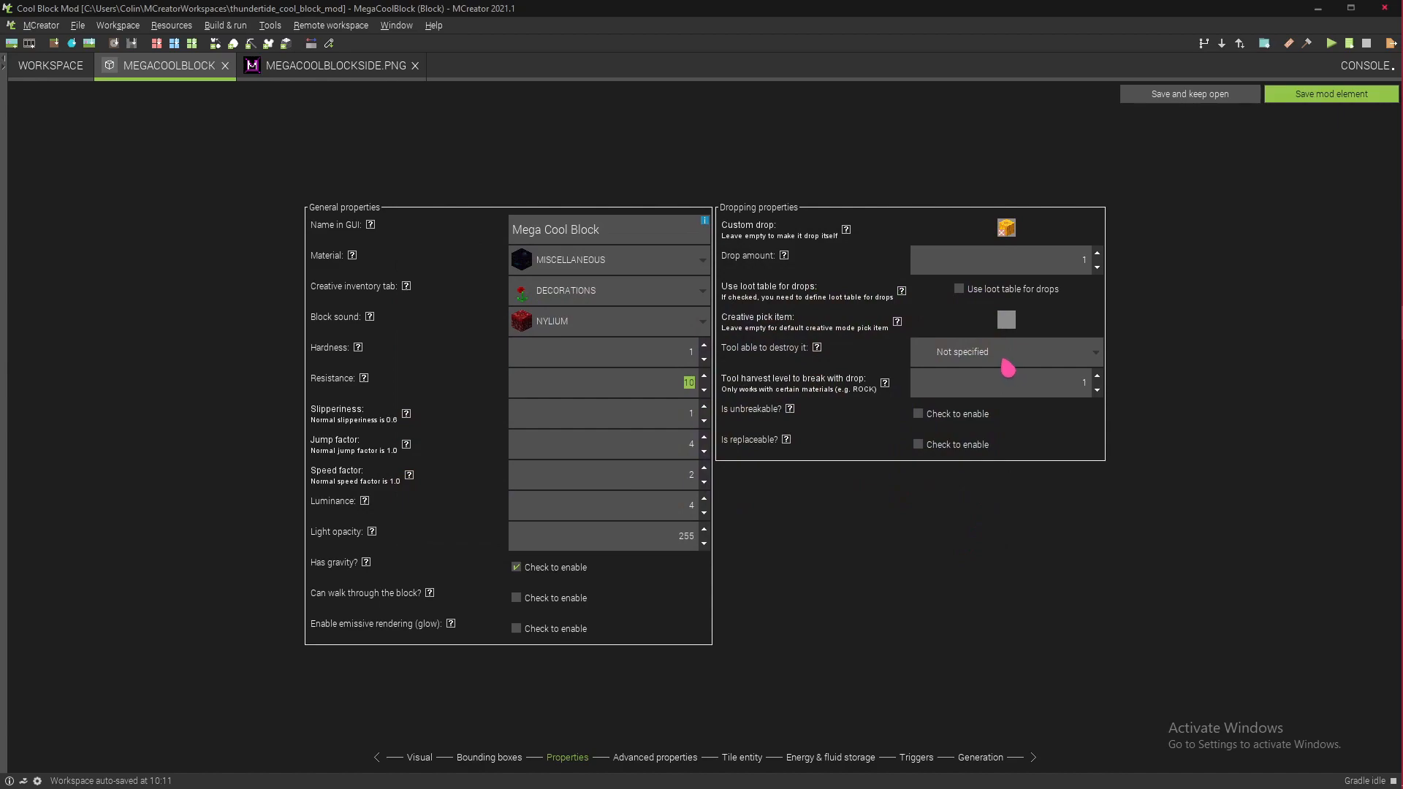
{"action": "left_click", "coordinate": [1008, 231]}
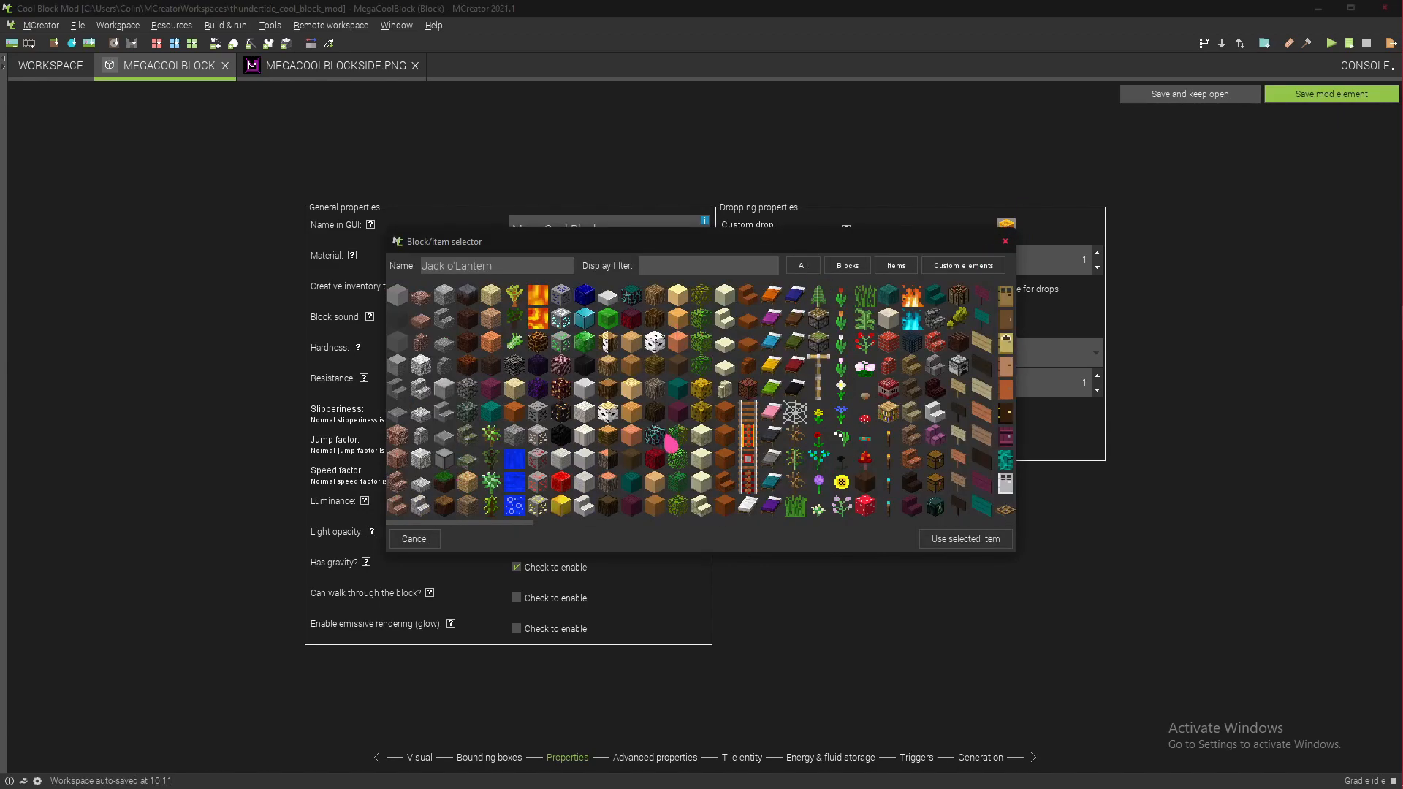
{"action": "scroll", "coordinate": [671, 445], "scroll_direction": "down", "scroll_amount": 5}
{"action": "scroll", "coordinate": [720, 442], "scroll_direction": "down", "scroll_amount": 10}
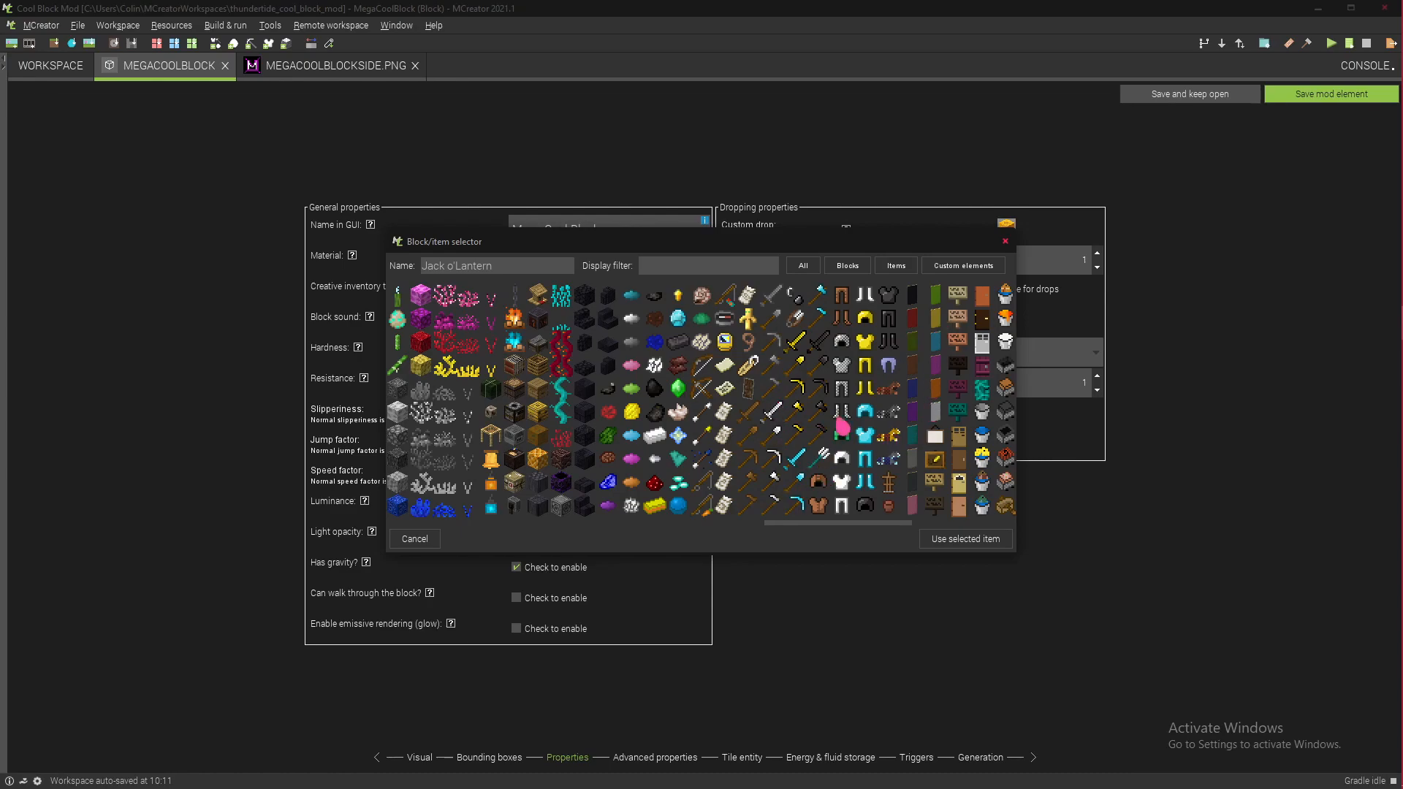
{"action": "scroll", "coordinate": [870, 424], "scroll_direction": "down", "scroll_amount": 4}
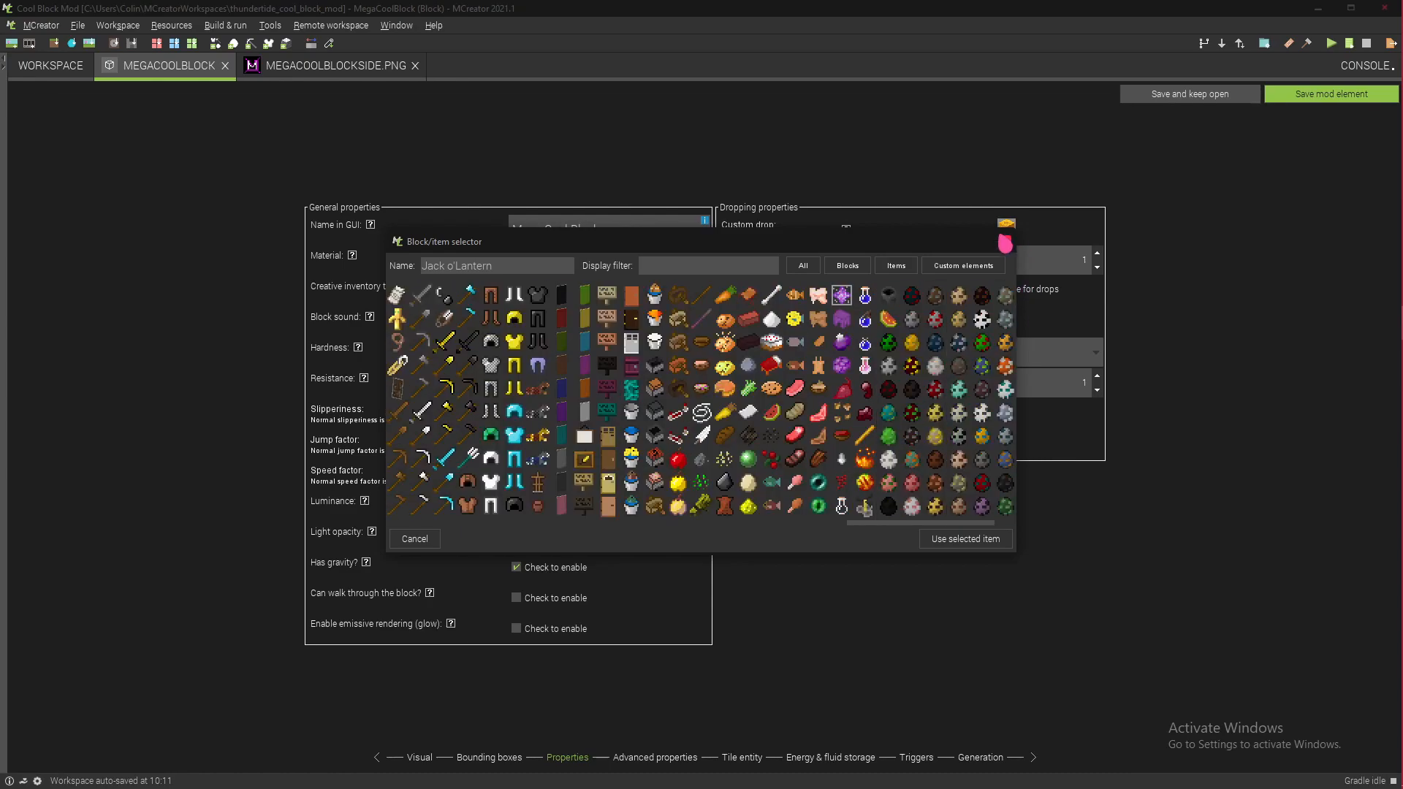
{"action": "left_click", "coordinate": [1005, 241]}
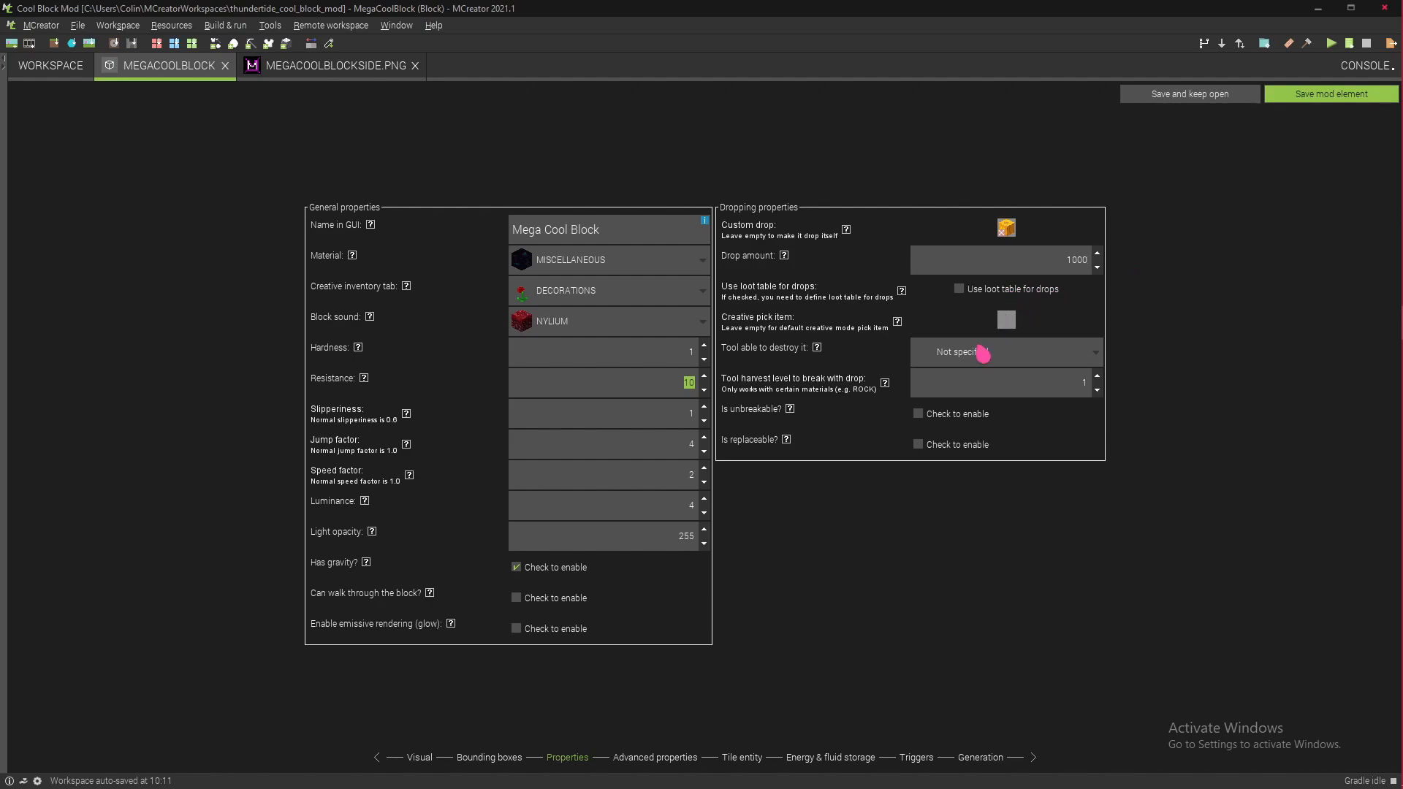
Step: Make axe the tool able to destroy the block and set the tool harvest level to 4, consulting the tier help
{"action": "left_click", "coordinate": [1008, 352]}
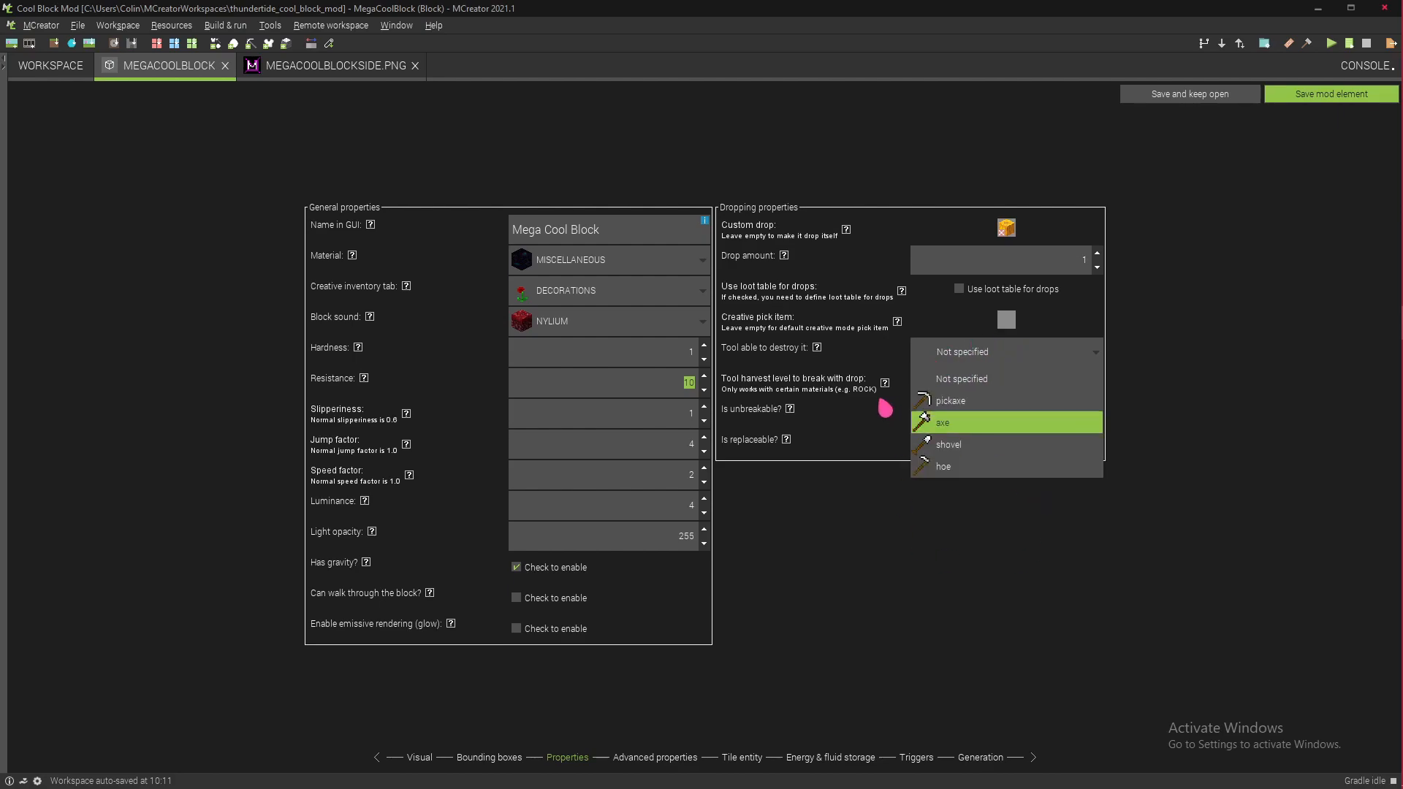
{"action": "left_click", "coordinate": [995, 430]}
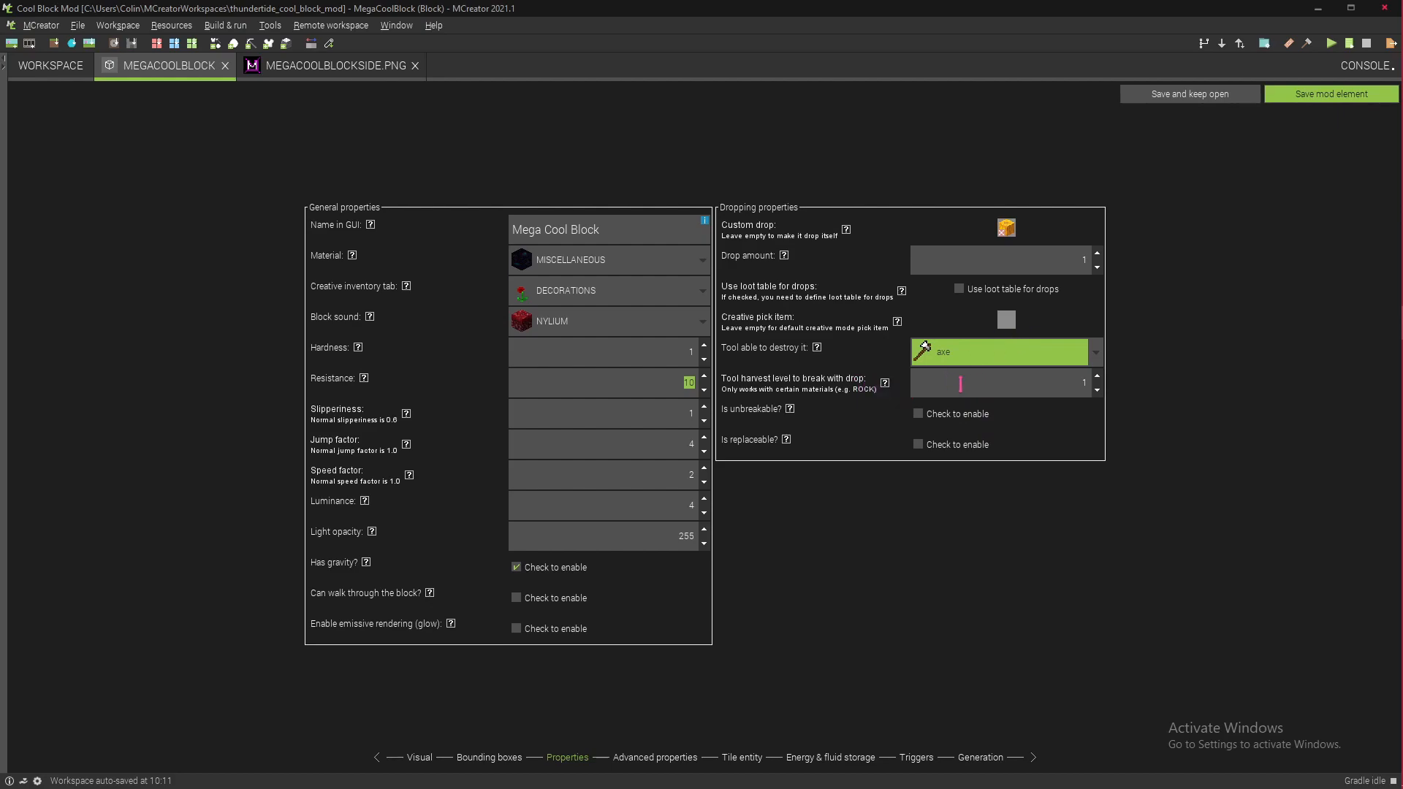
{"action": "left_click", "coordinate": [1089, 376]}
{"action": "left_click", "coordinate": [884, 384]}
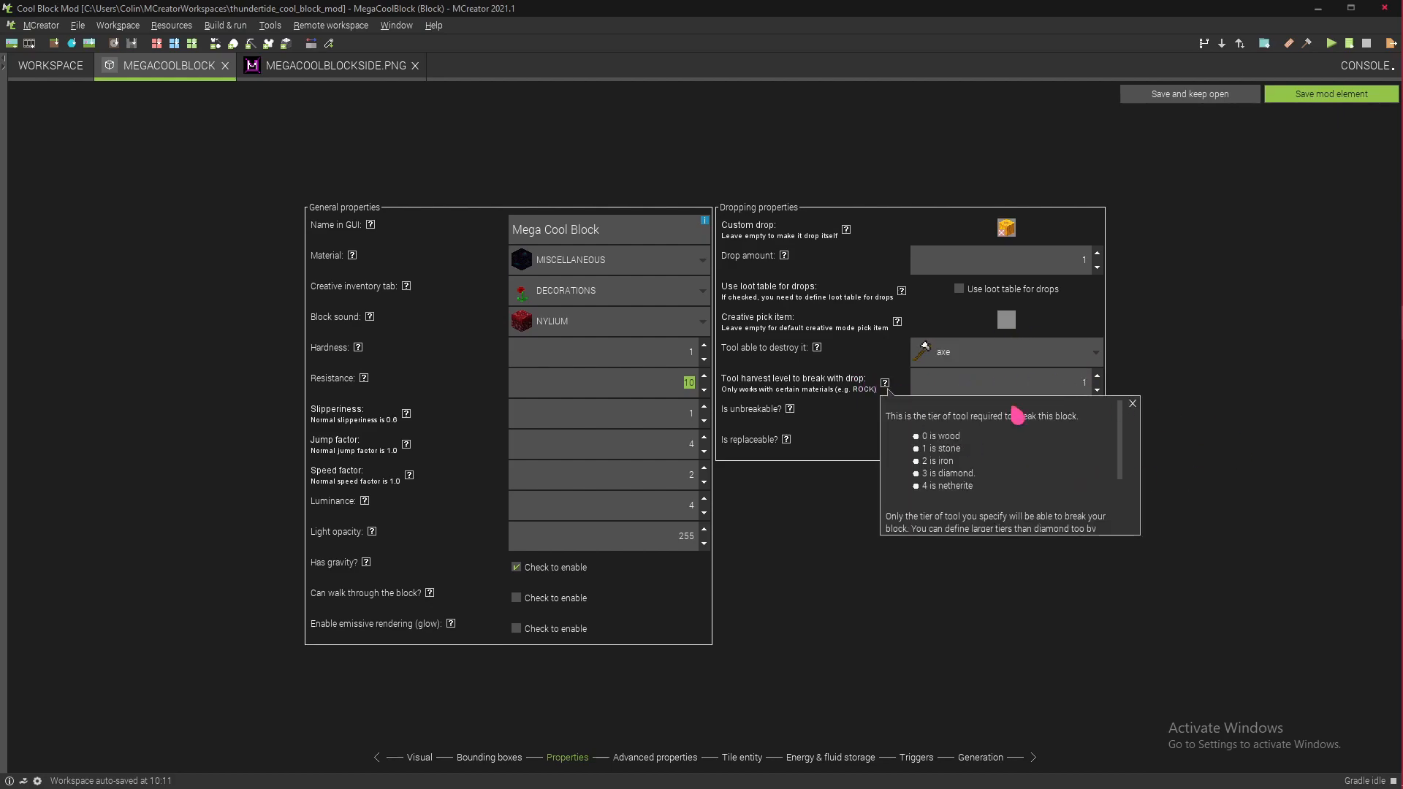
{"action": "scroll", "coordinate": [972, 451], "scroll_direction": "down", "scroll_amount": 2}
{"action": "scroll", "coordinate": [971, 453], "scroll_direction": "up", "scroll_amount": 3}
{"action": "left_click_drag", "start_coordinate": [919, 443], "coordinate": [1020, 491]}
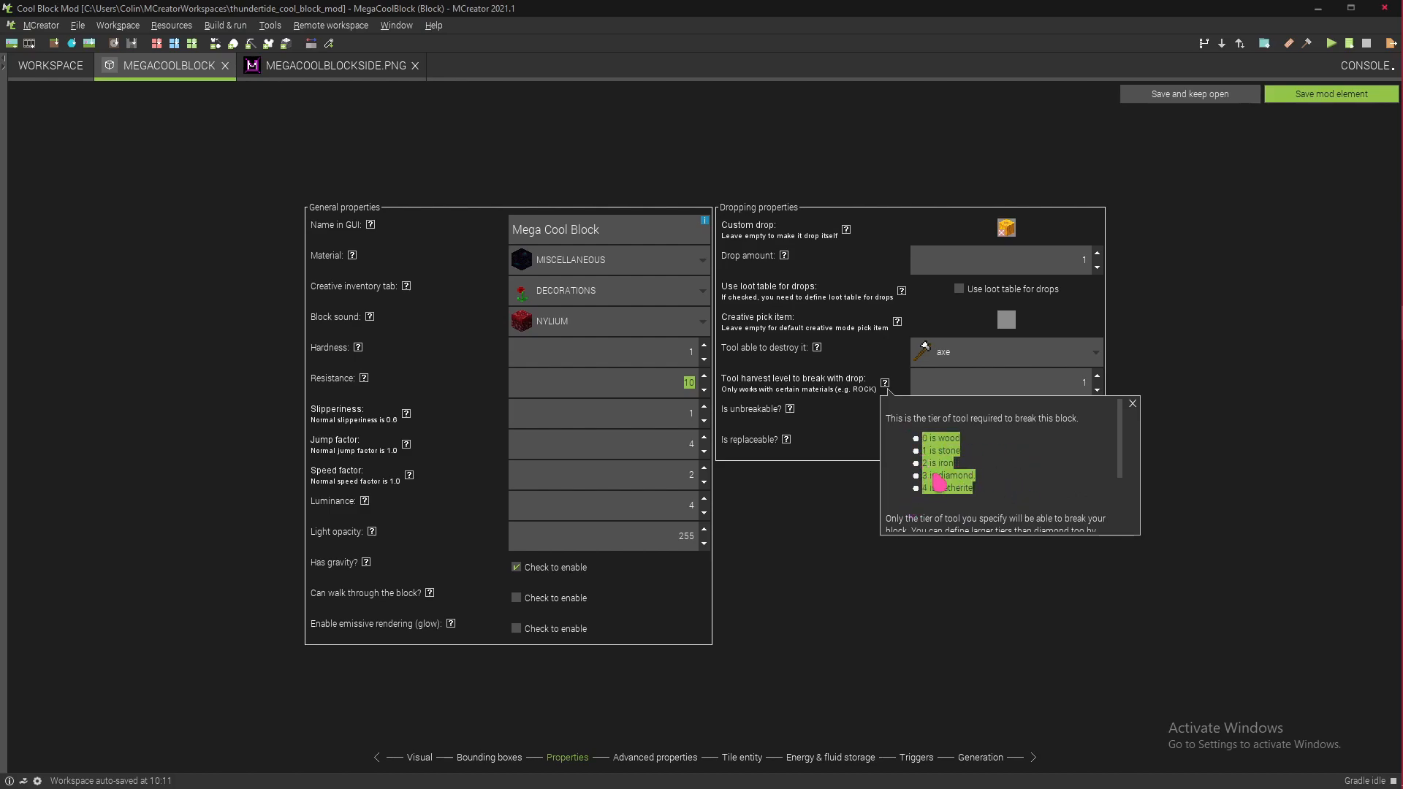
{"action": "left_click", "coordinate": [1023, 375]}
{"action": "type", "text": "4"}
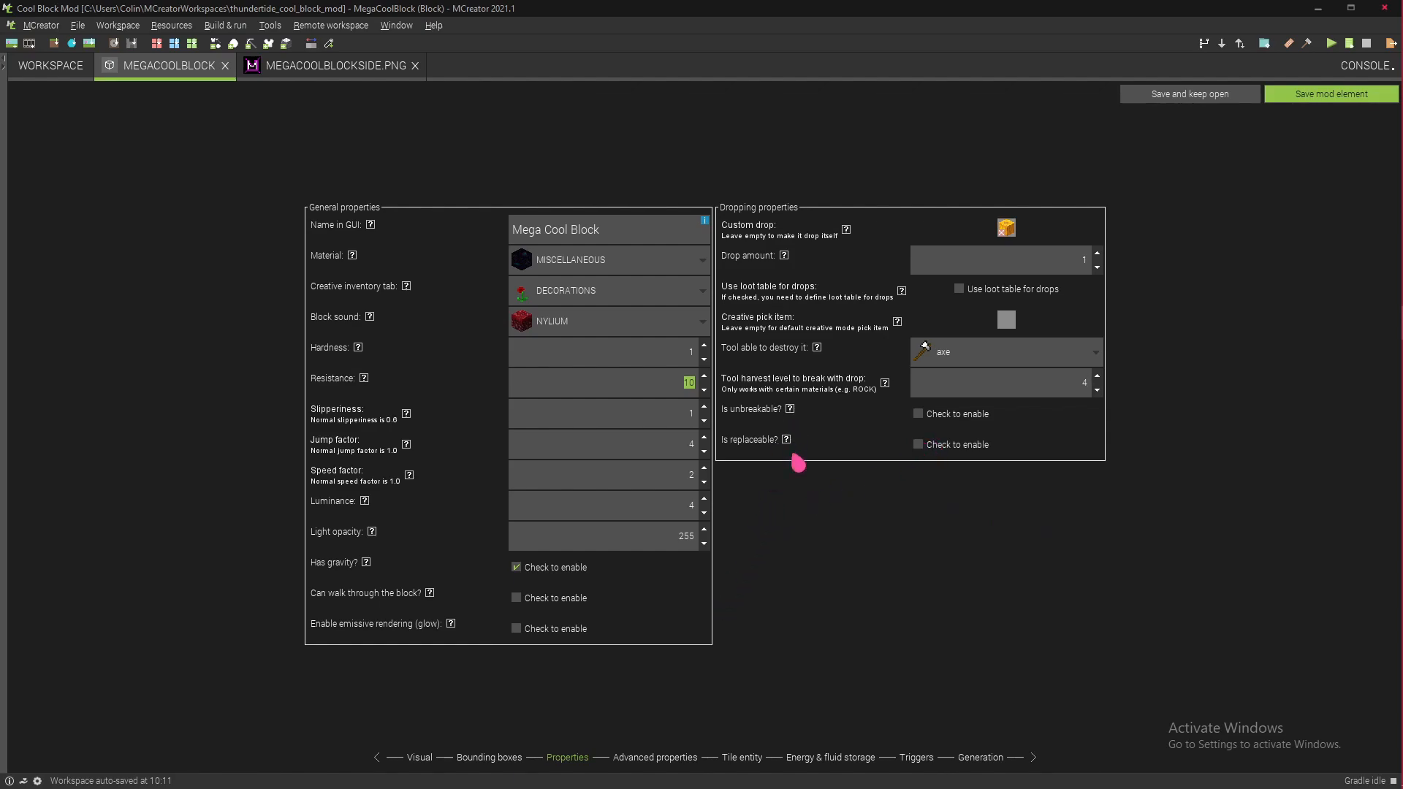
Step: Enable particles around the block in the advanced properties, with the Top spawning shape and the WATER_DROP particle type
{"action": "left_click", "coordinate": [656, 760]}
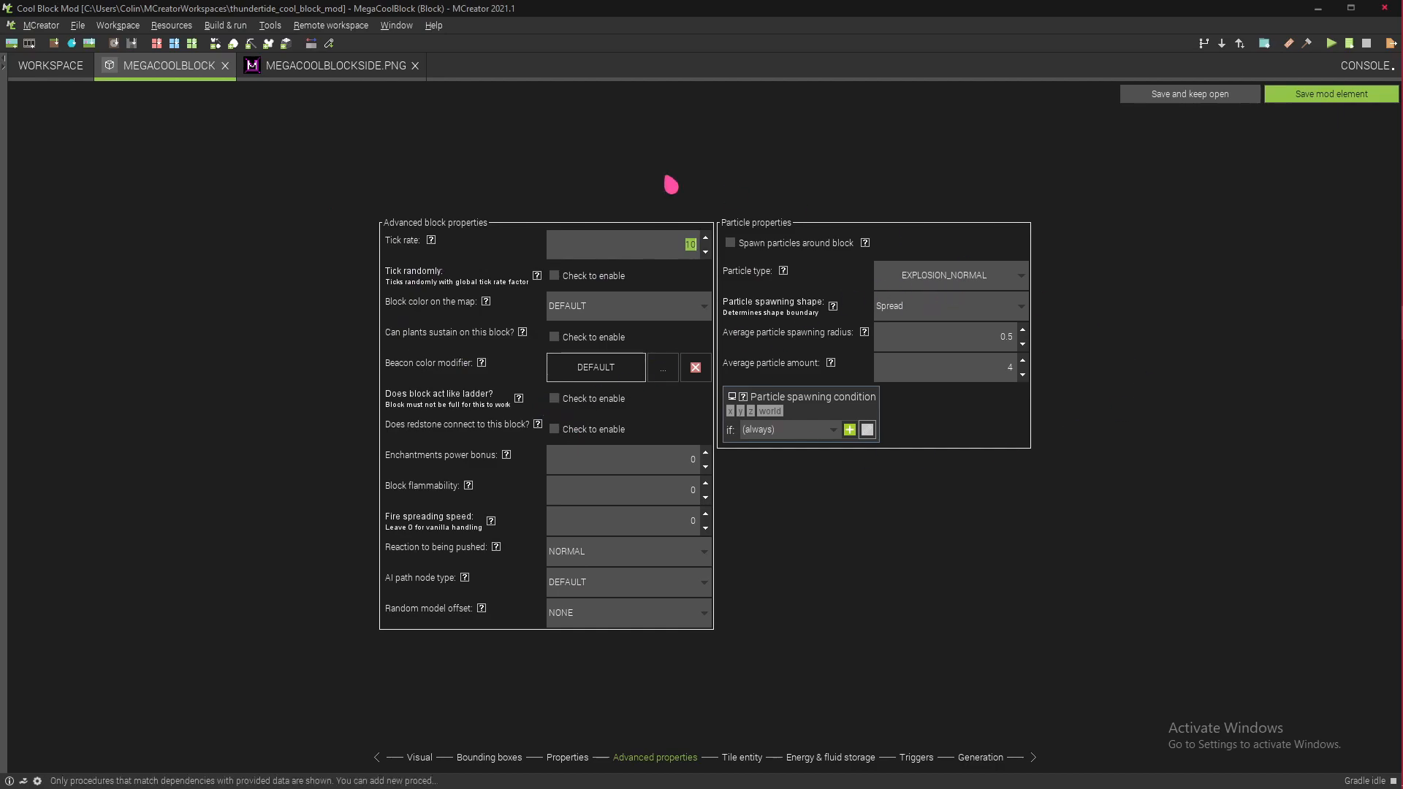
{"action": "left_click", "coordinate": [733, 244]}
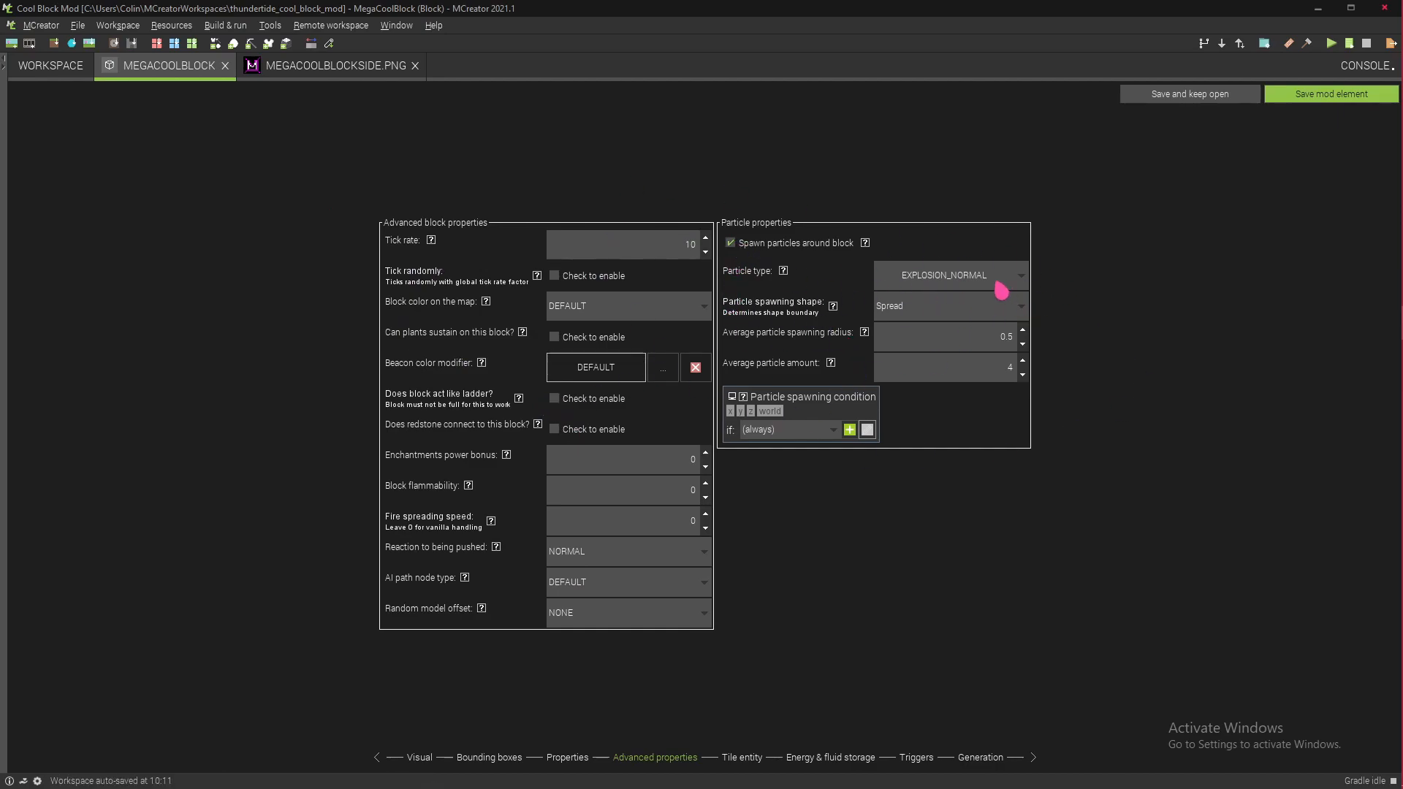
{"action": "left_click", "coordinate": [993, 315]}
{"action": "left_click", "coordinate": [994, 342]}
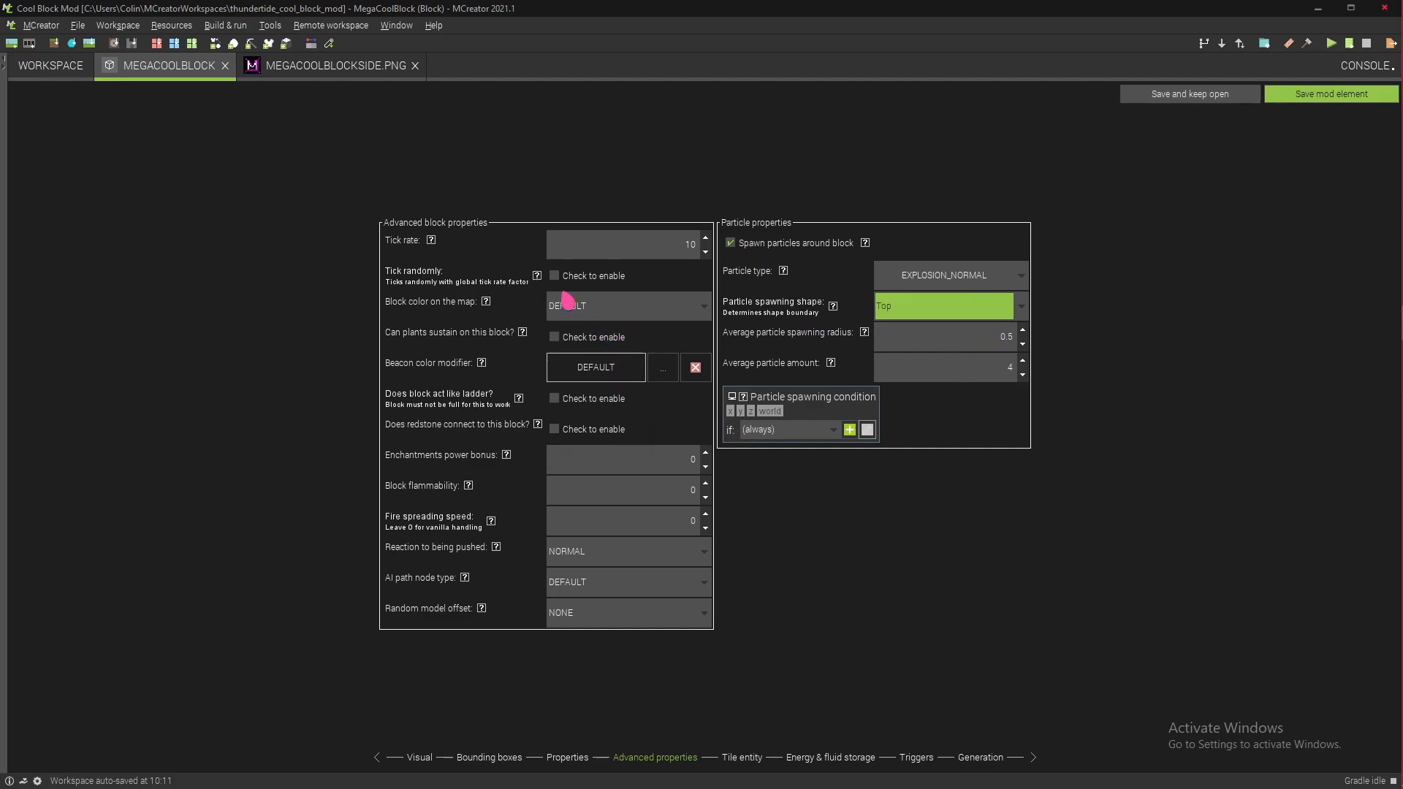
{"action": "left_click", "coordinate": [986, 287]}
{"action": "left_click", "coordinate": [924, 429]}
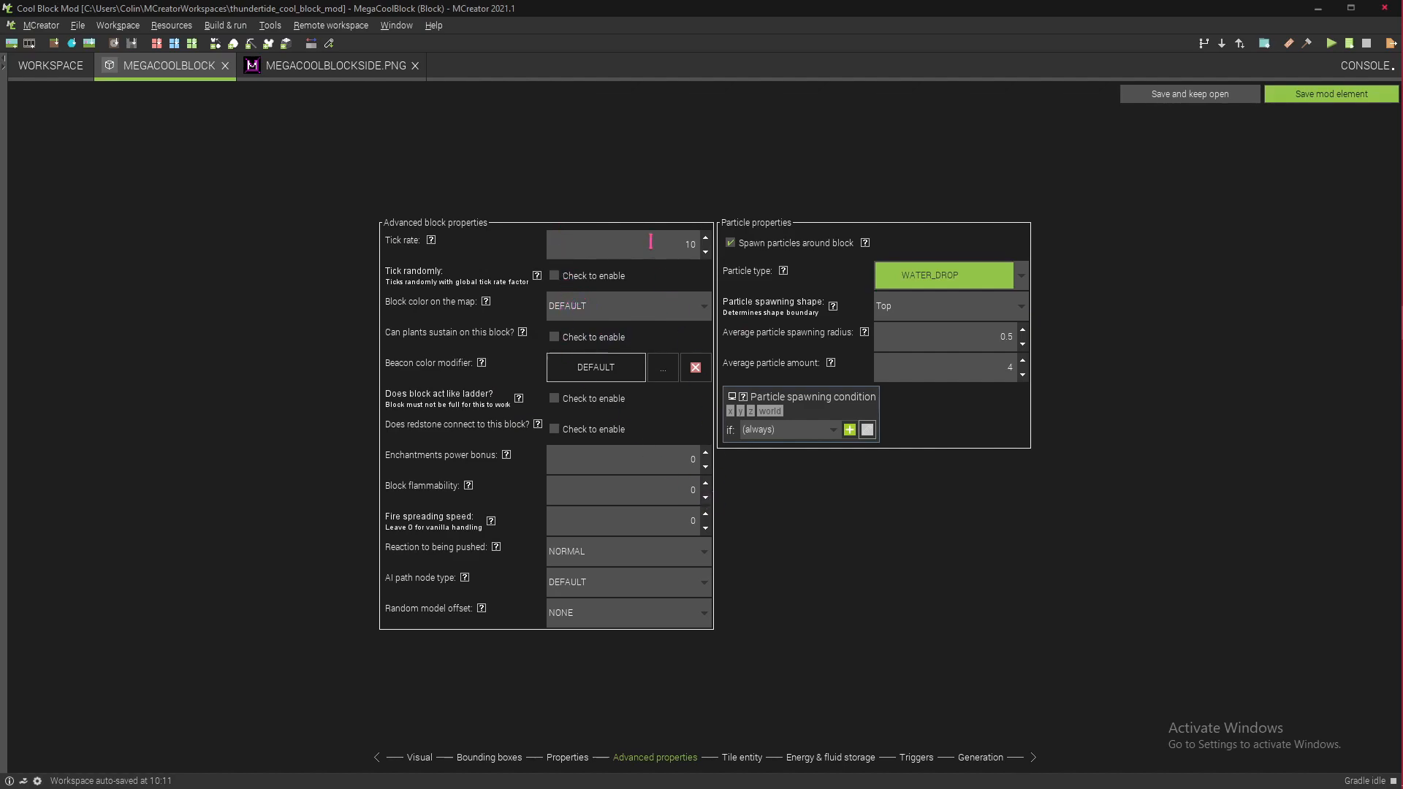
Step: Review the block's tick rate, energy and fluid storage, and tile entity settings
{"action": "left_click_drag", "start_coordinate": [643, 244], "coordinate": [707, 245]}
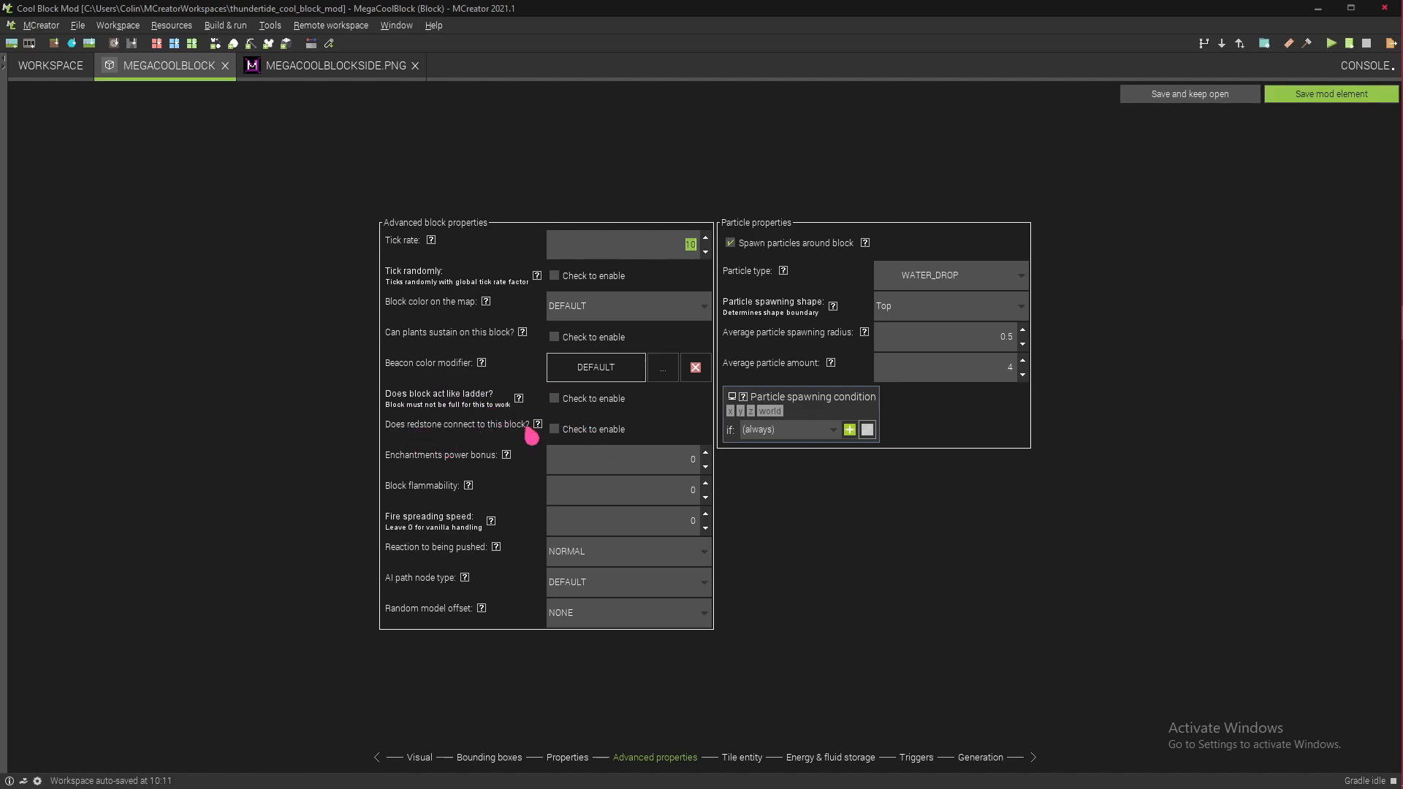
{"action": "left_click", "coordinate": [836, 759]}
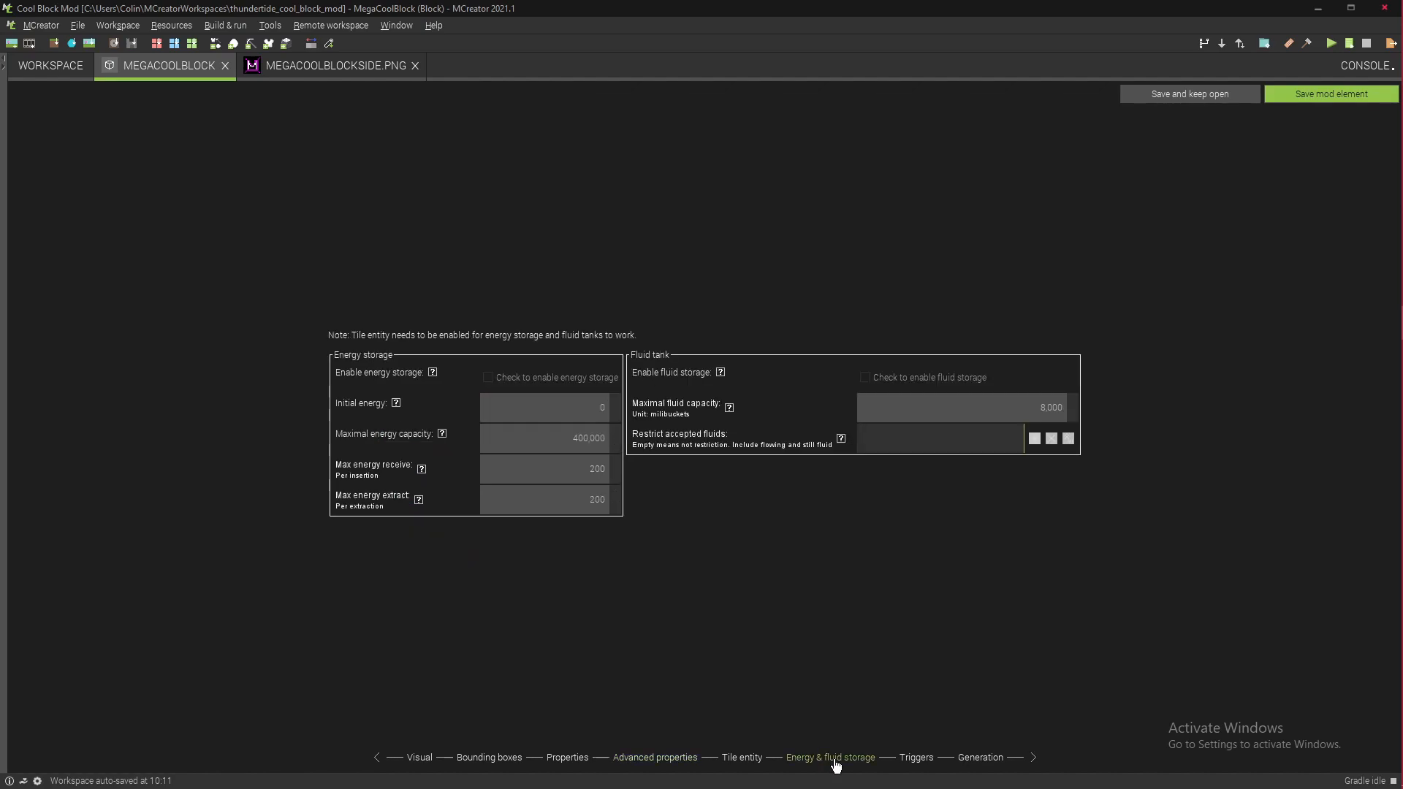
{"action": "left_click", "coordinate": [742, 757]}
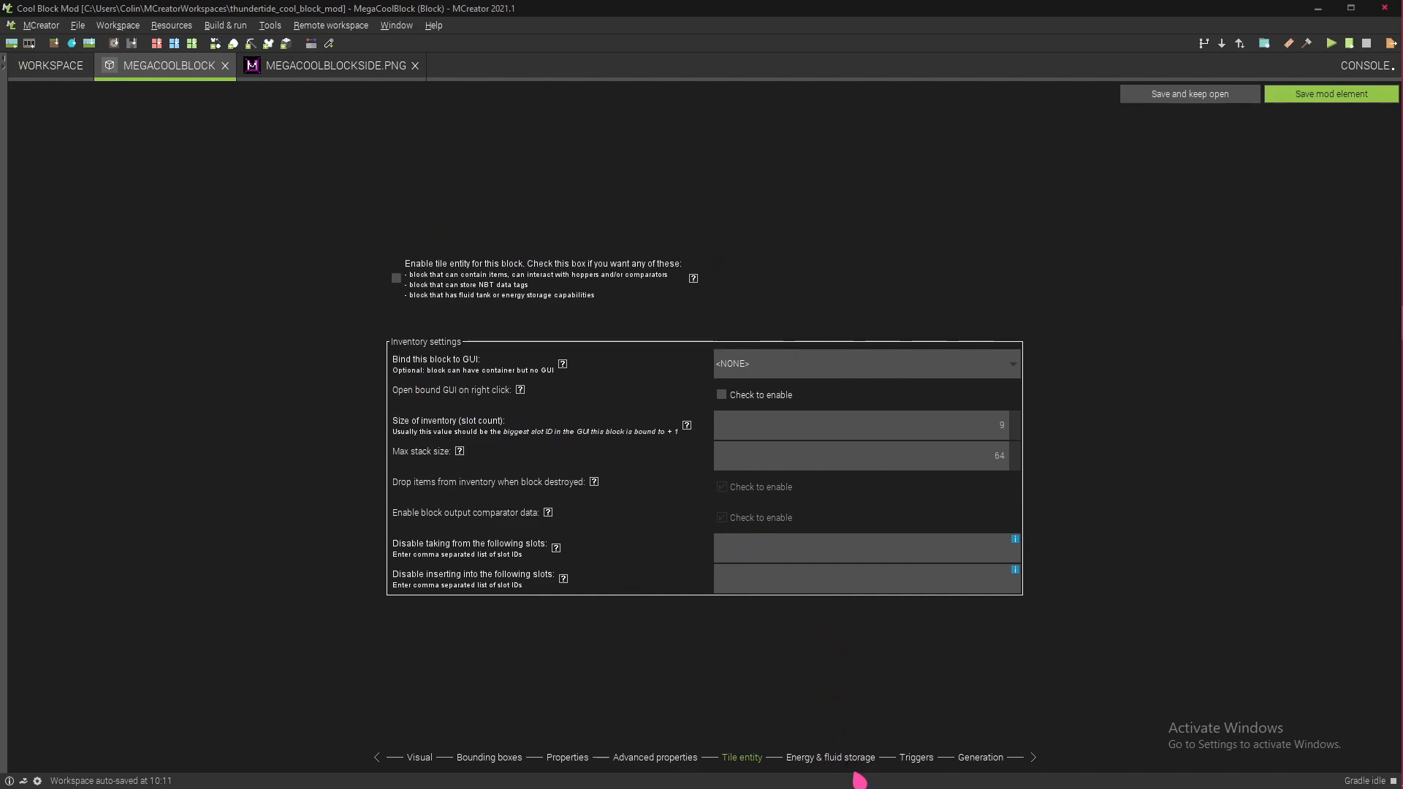
Step: Review the block's energy and fluid storage settings and its procedure triggers
{"action": "left_click", "coordinate": [835, 760]}
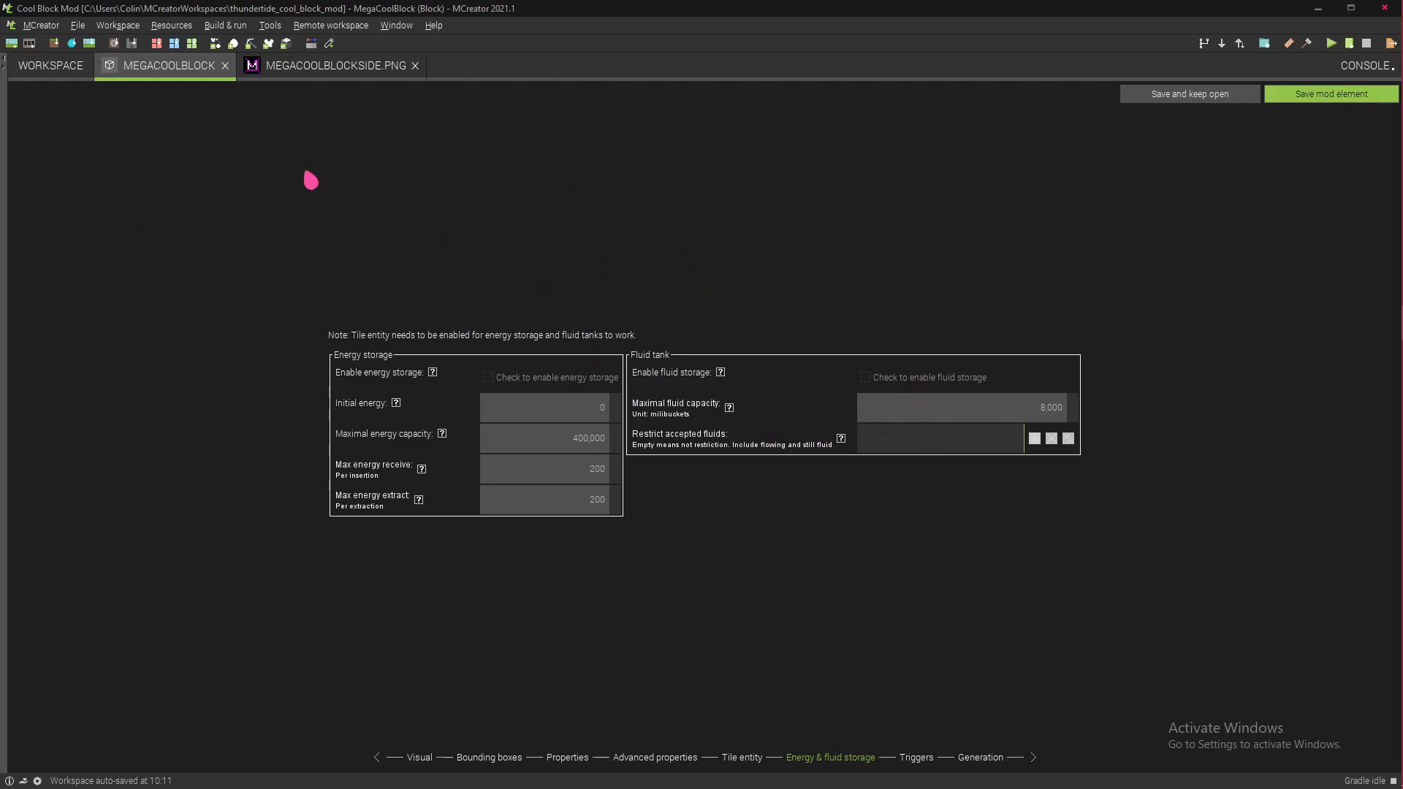
{"action": "left_click", "coordinate": [917, 759]}
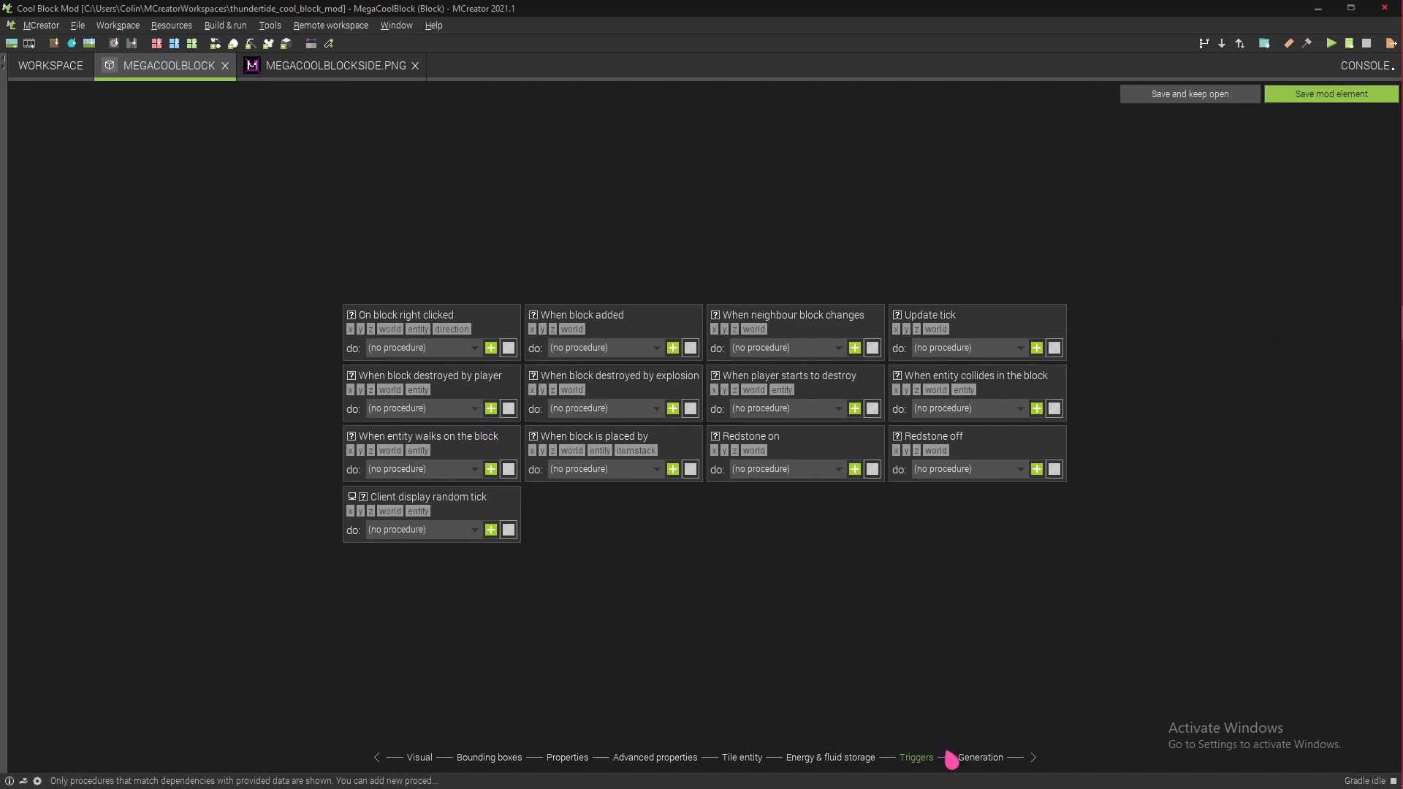
Step: Add End to the dimensions the block generates in
{"action": "left_click", "coordinate": [976, 758]}
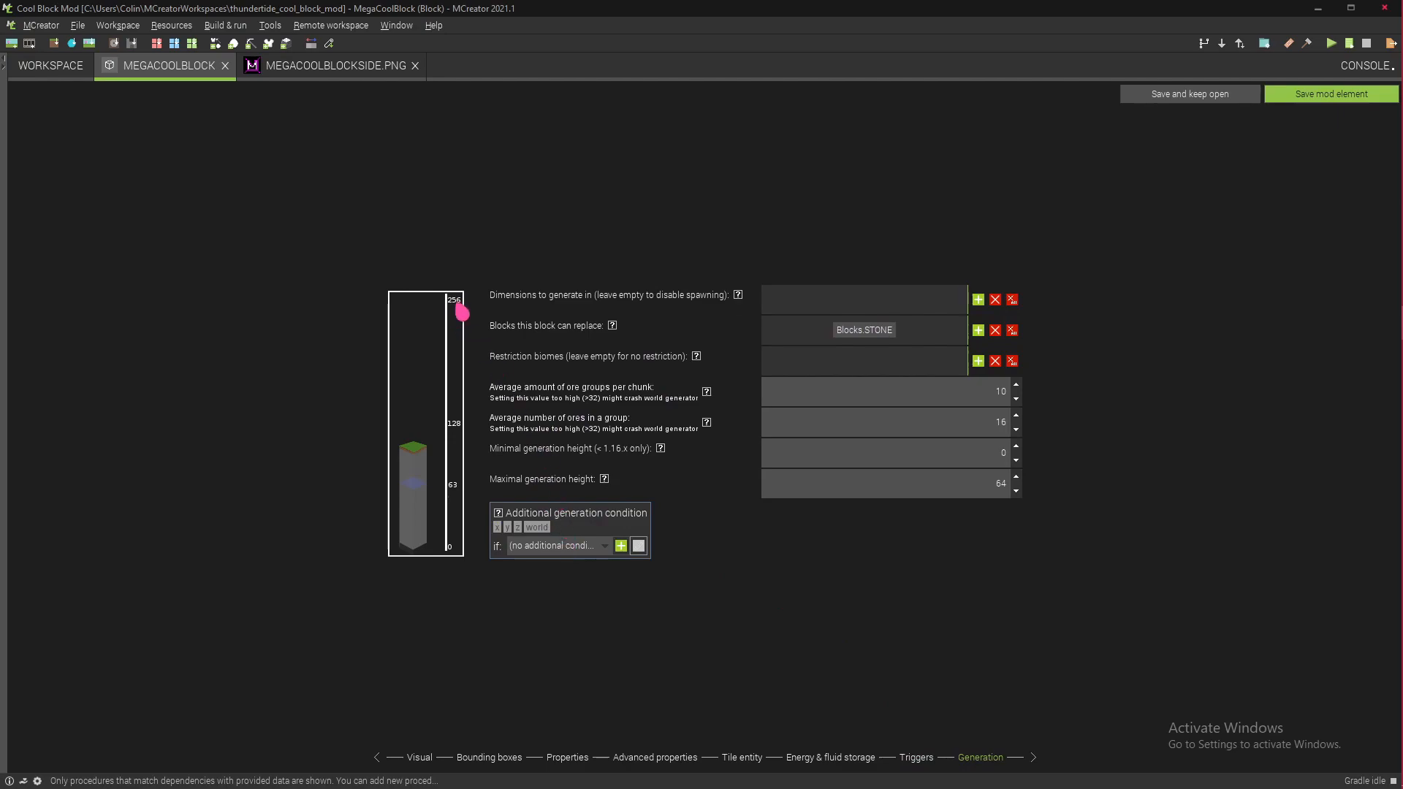
{"action": "left_click", "coordinate": [977, 299]}
{"action": "left_click", "coordinate": [627, 380]}
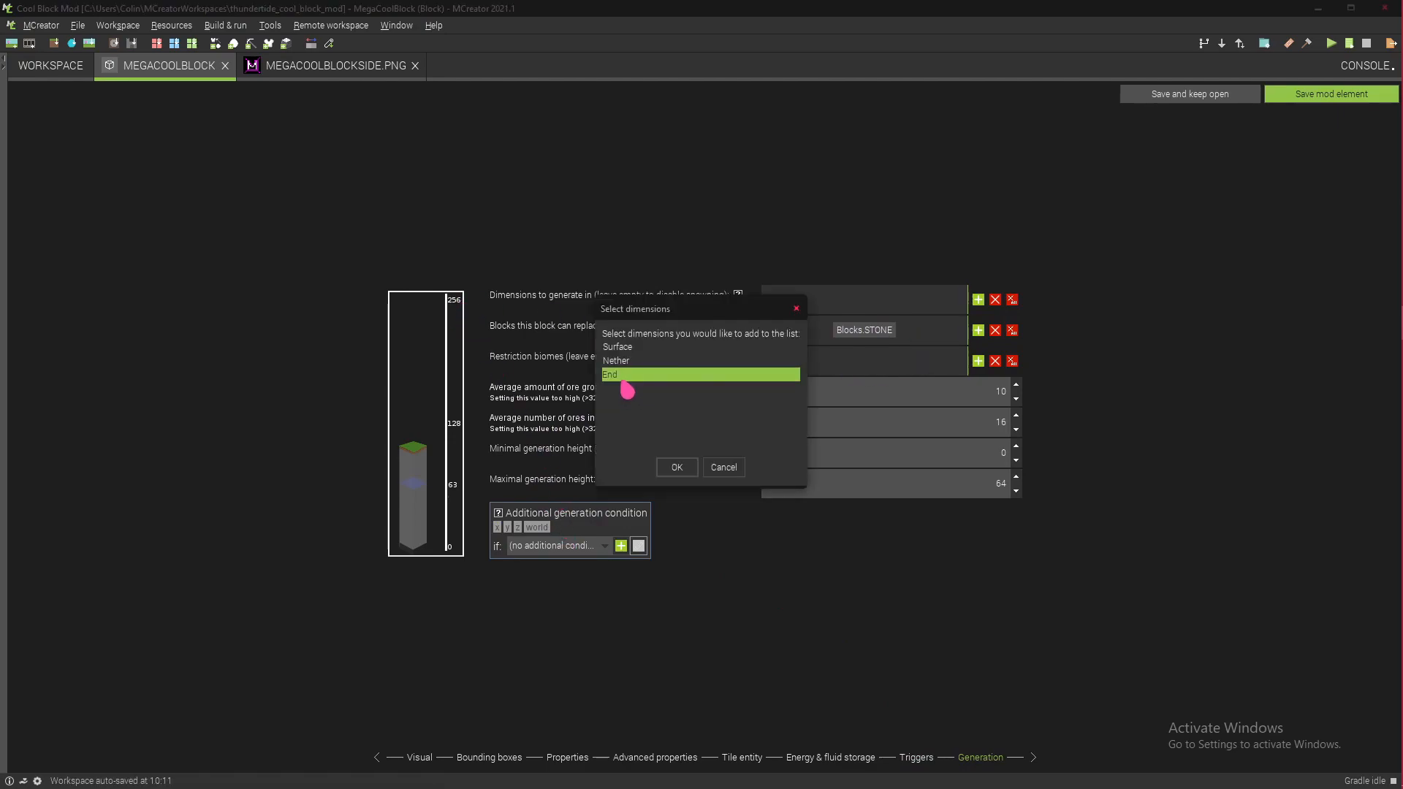
{"action": "left_click", "coordinate": [678, 469]}
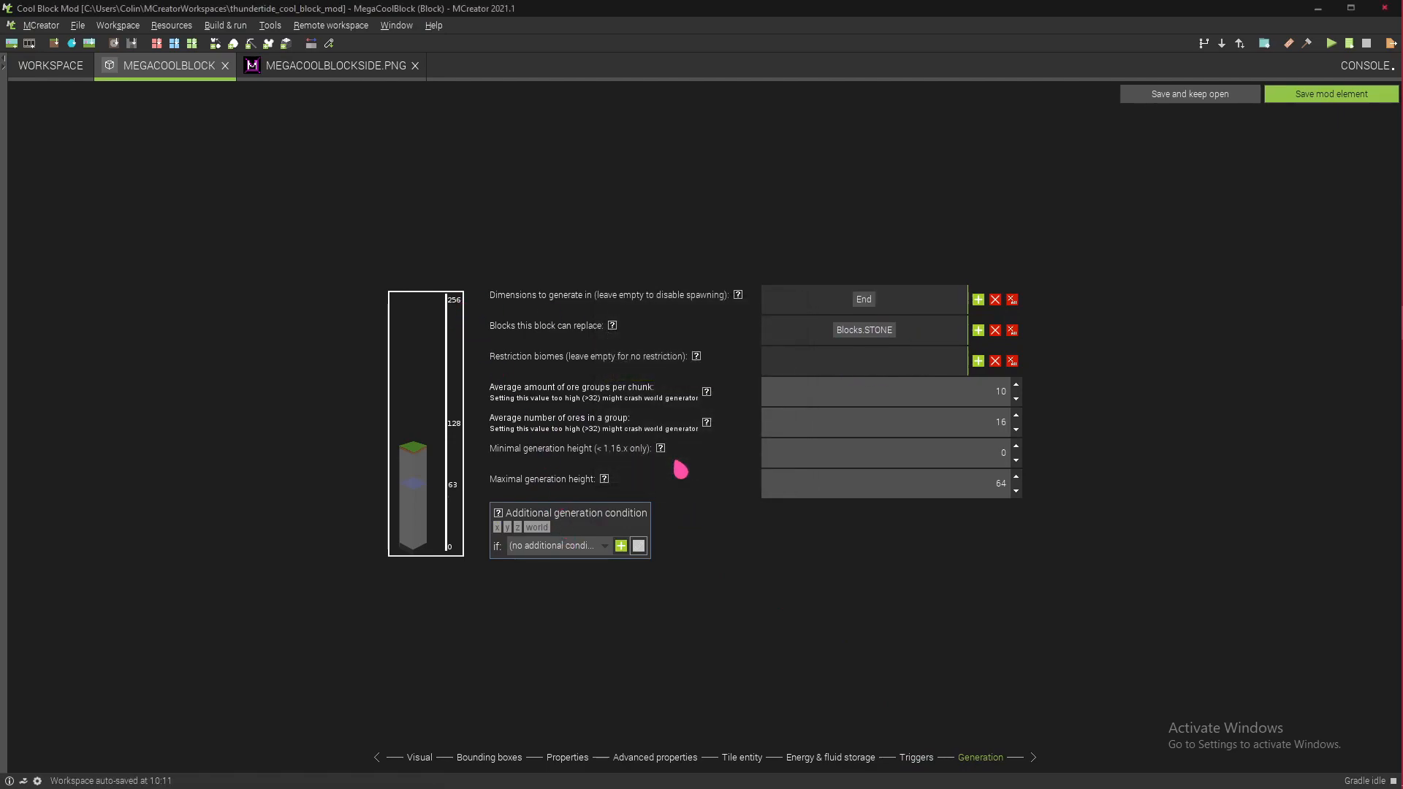
Step: Make End Stone the only replaceable block instead of Stone, with 30 ore groups per chunk and a maximal generation height of 100
{"action": "left_click", "coordinate": [979, 331]}
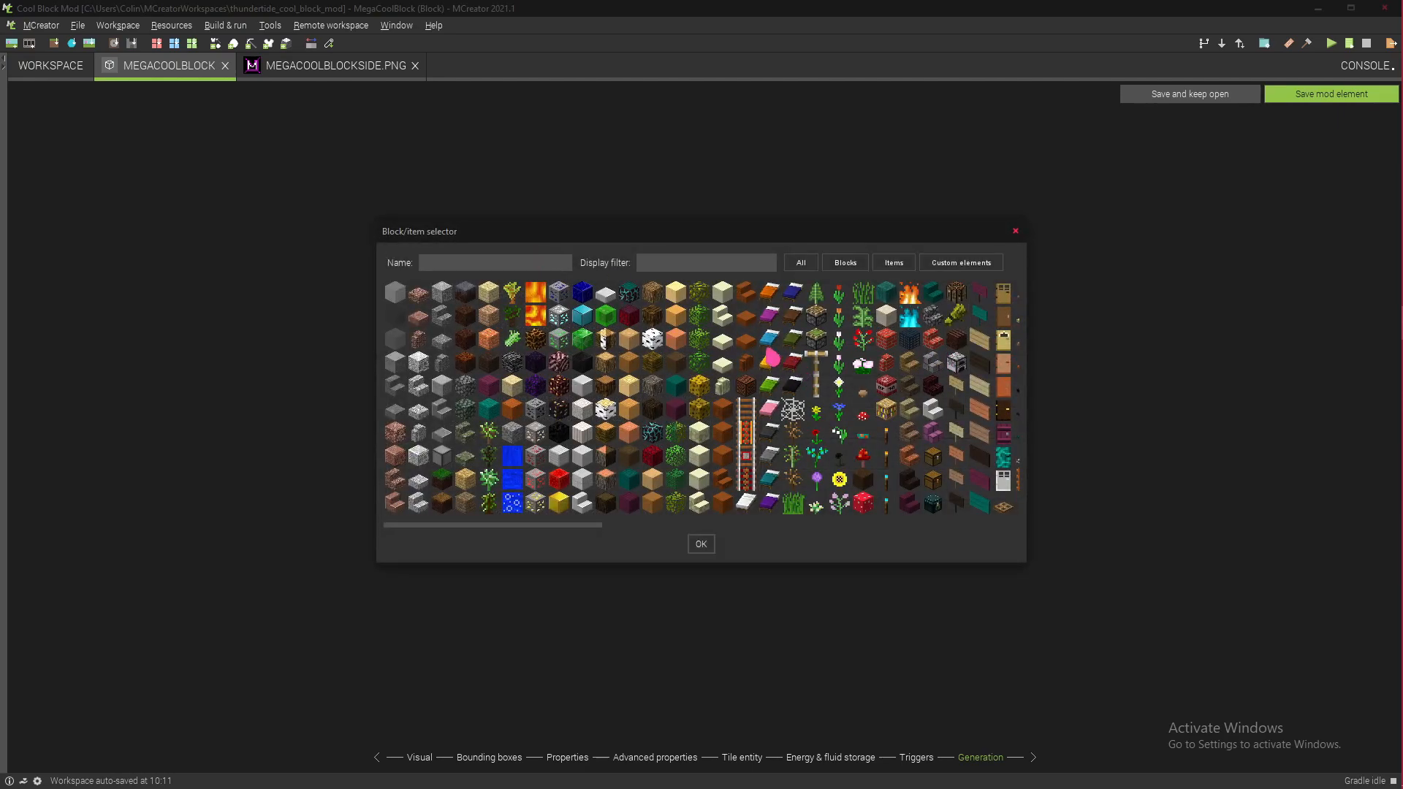
{"action": "scroll", "coordinate": [722, 409], "scroll_direction": "down", "scroll_amount": 1}
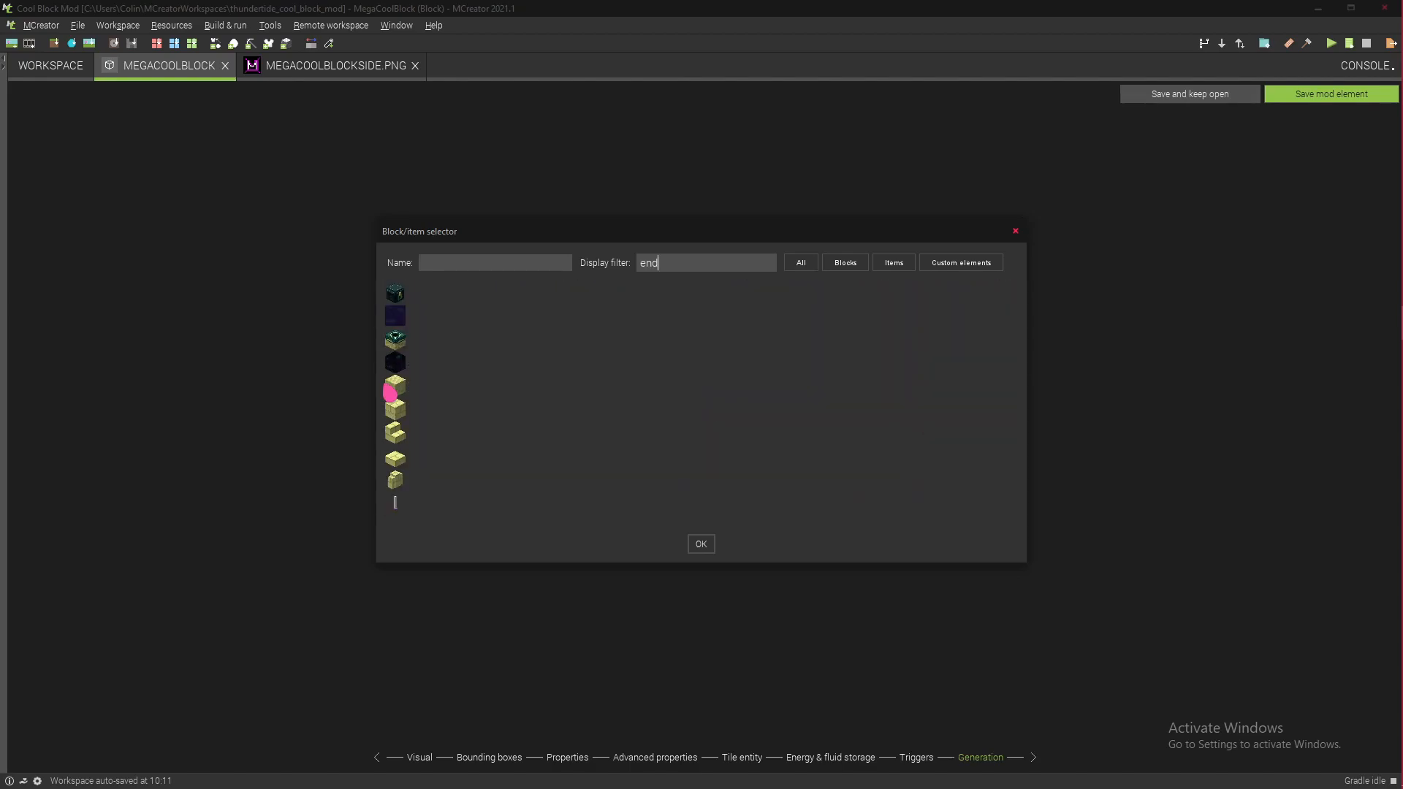
{"action": "double_click", "coordinate": [393, 388]}
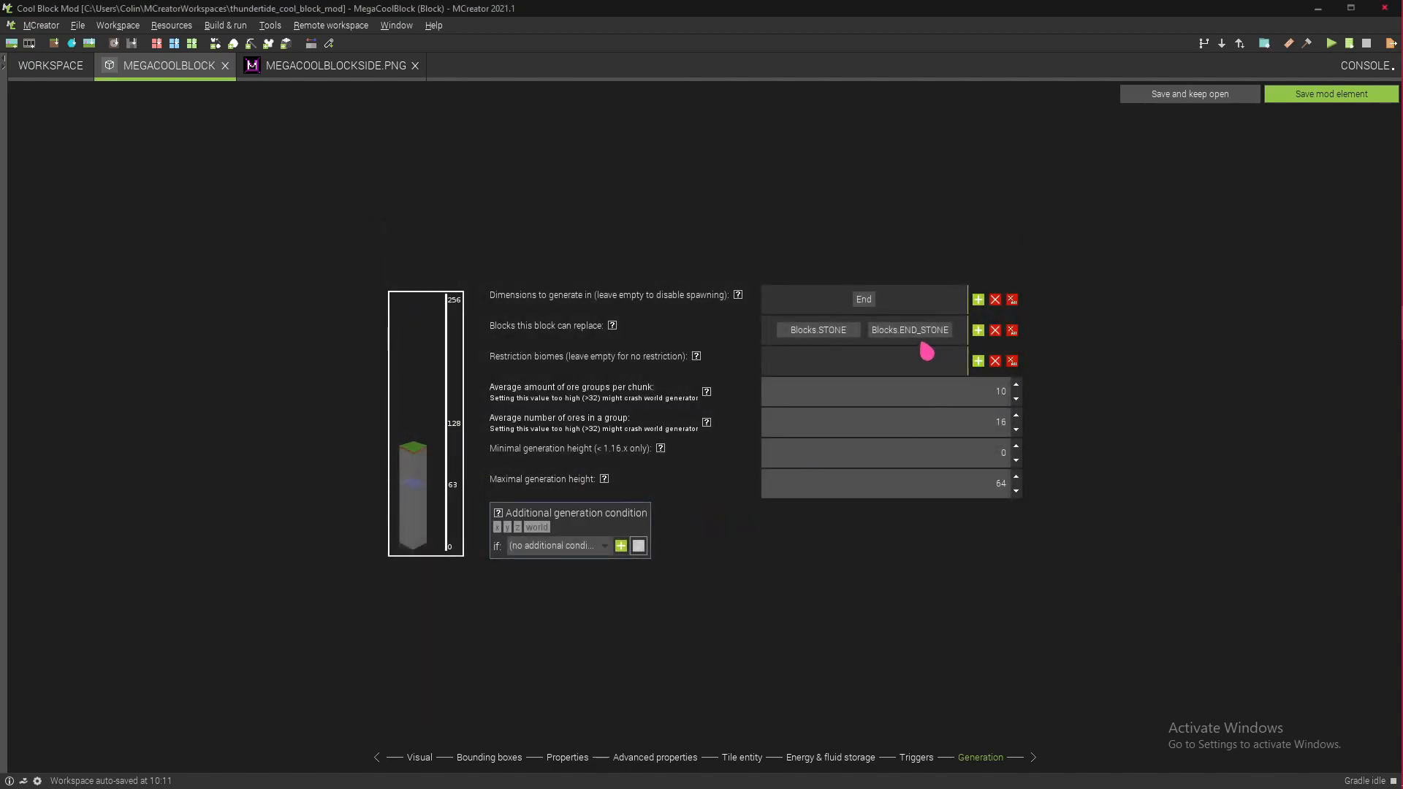
{"action": "left_click", "coordinate": [853, 335]}
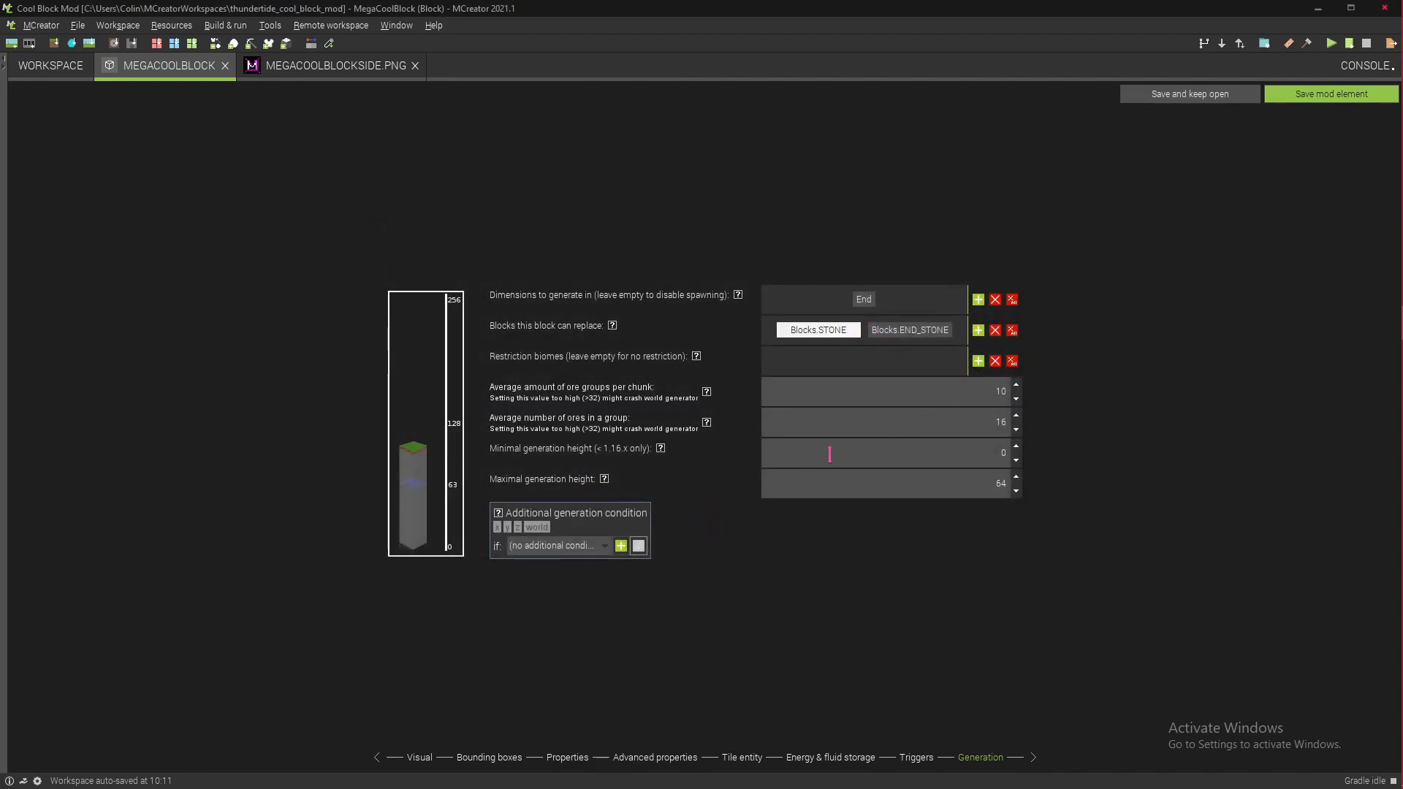
{"action": "left_click", "coordinate": [995, 331]}
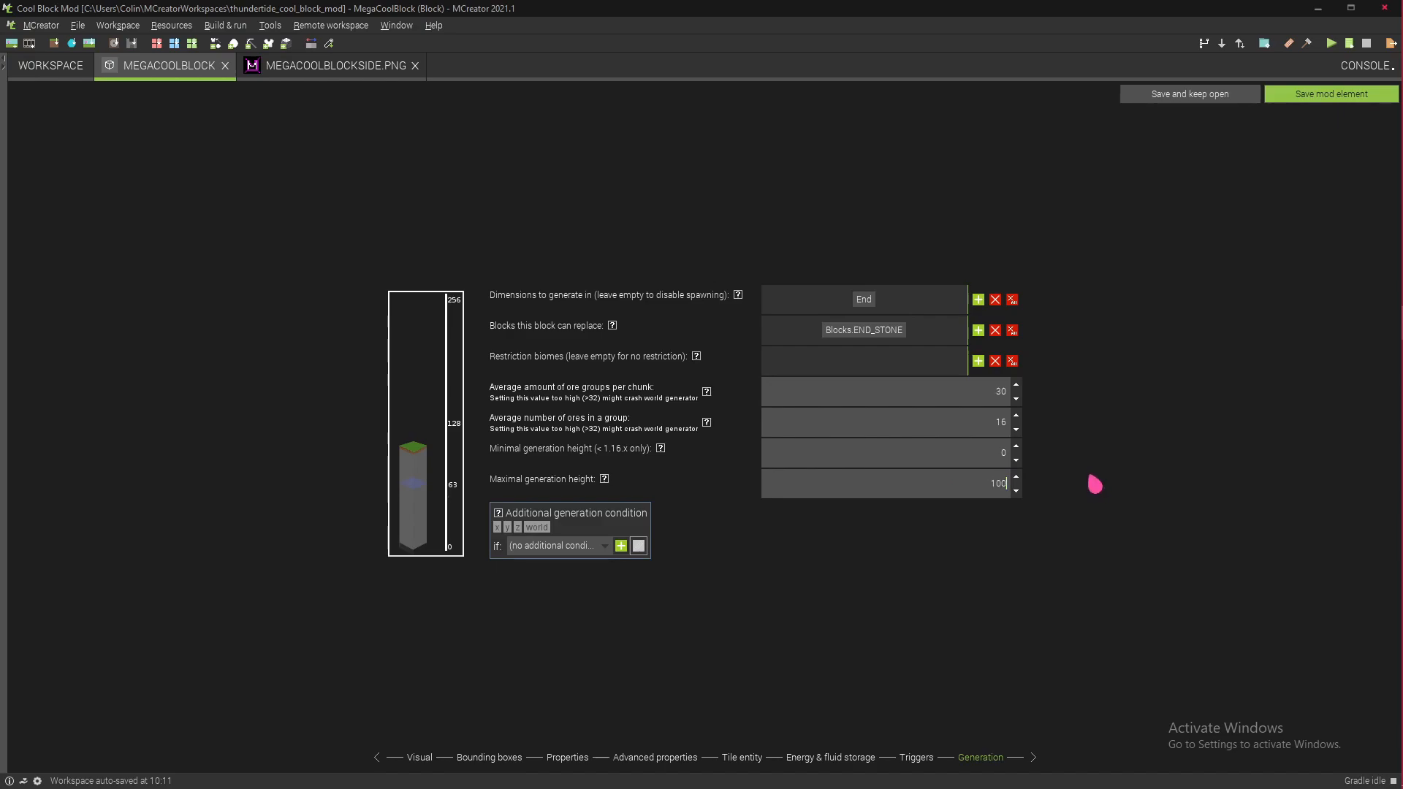
Step: Leave the block without an additional generation condition, save the mod element and run the Minecraft test client
{"action": "left_click", "coordinate": [592, 553]}
{"action": "left_click", "coordinate": [591, 553]}
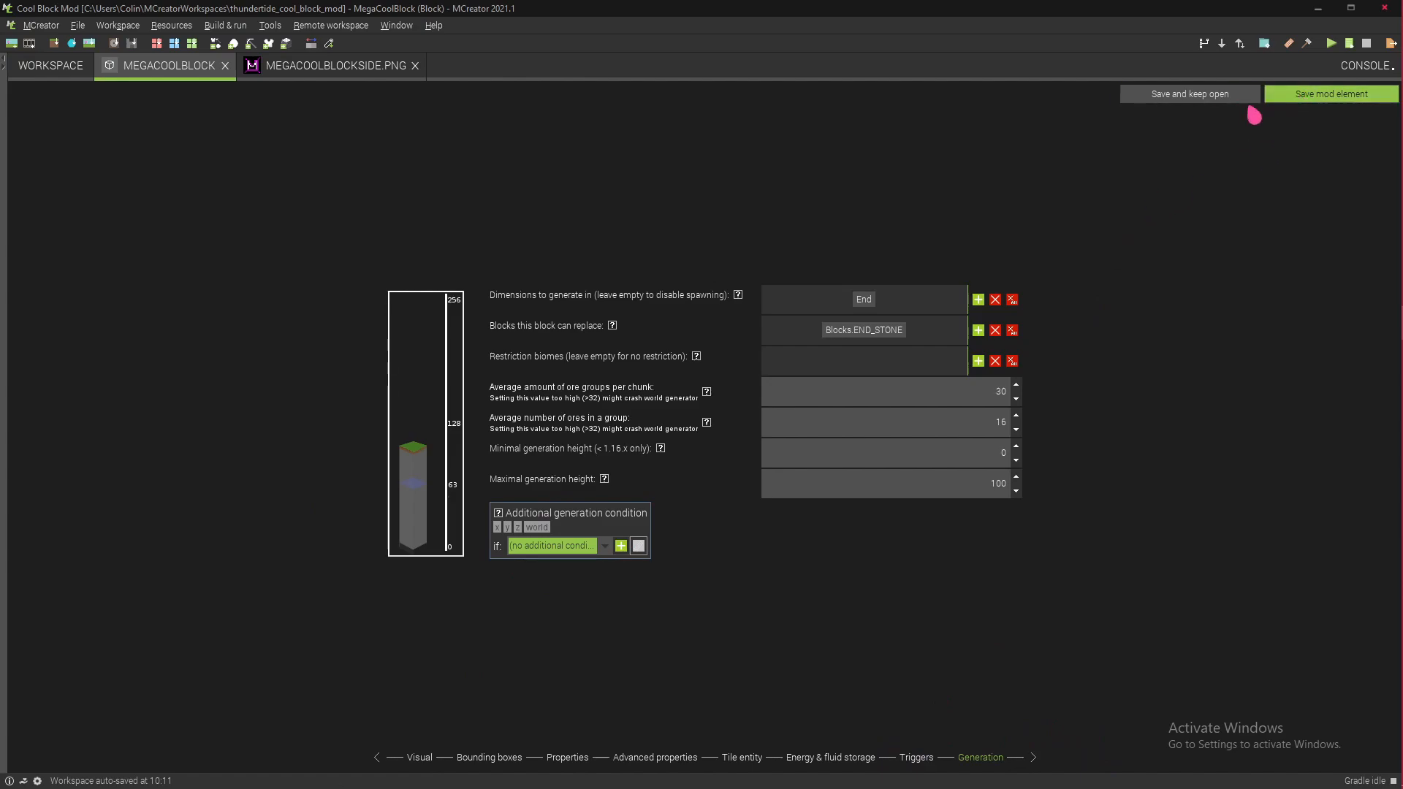
{"action": "left_click", "coordinate": [1311, 94]}
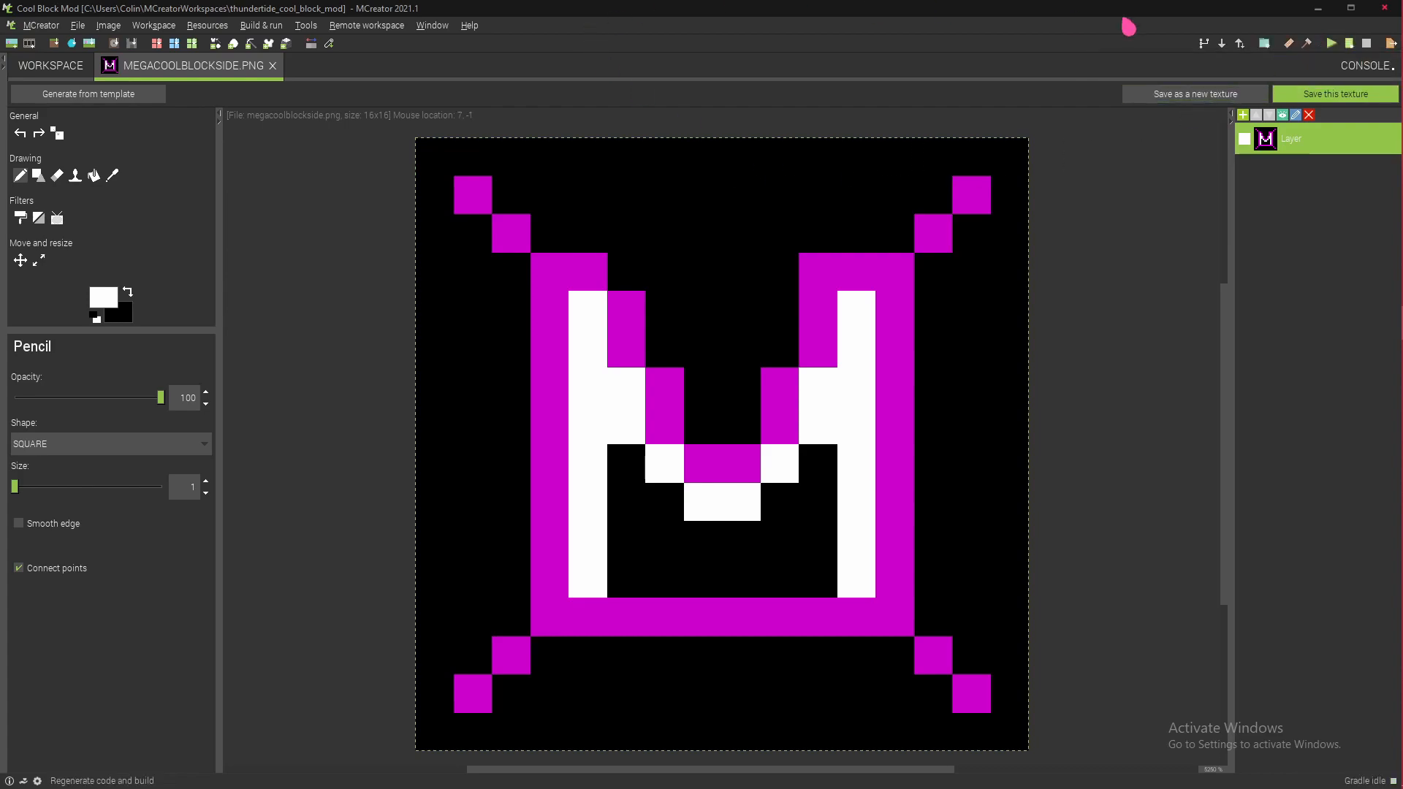
{"action": "left_click", "coordinate": [1331, 44]}
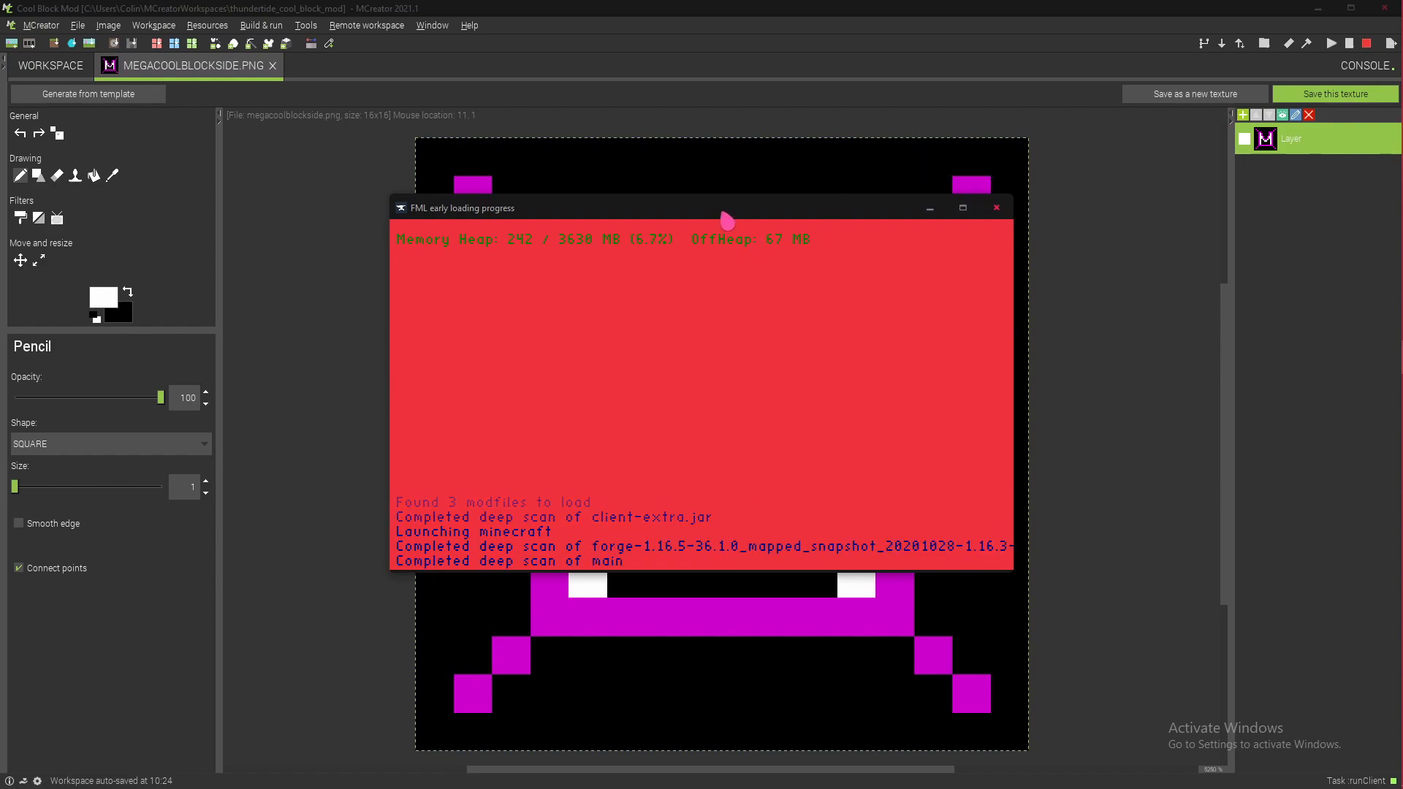
{"action": "left_click_drag", "start_coordinate": [725, 219], "coordinate": [719, 167]}
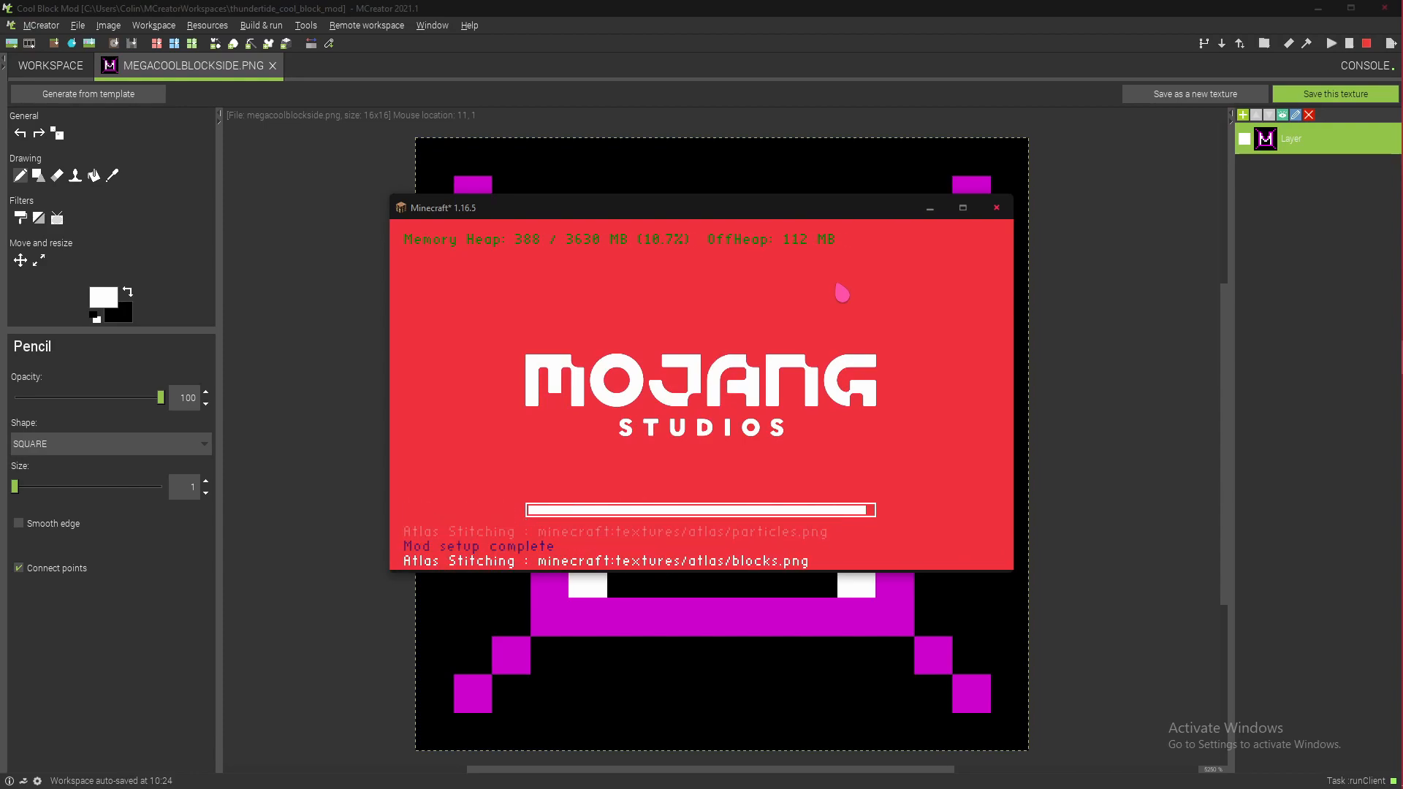
Step: Create a new singleplayer world in Creative mode, keeping the name New World
{"action": "left_click", "coordinate": [713, 388]}
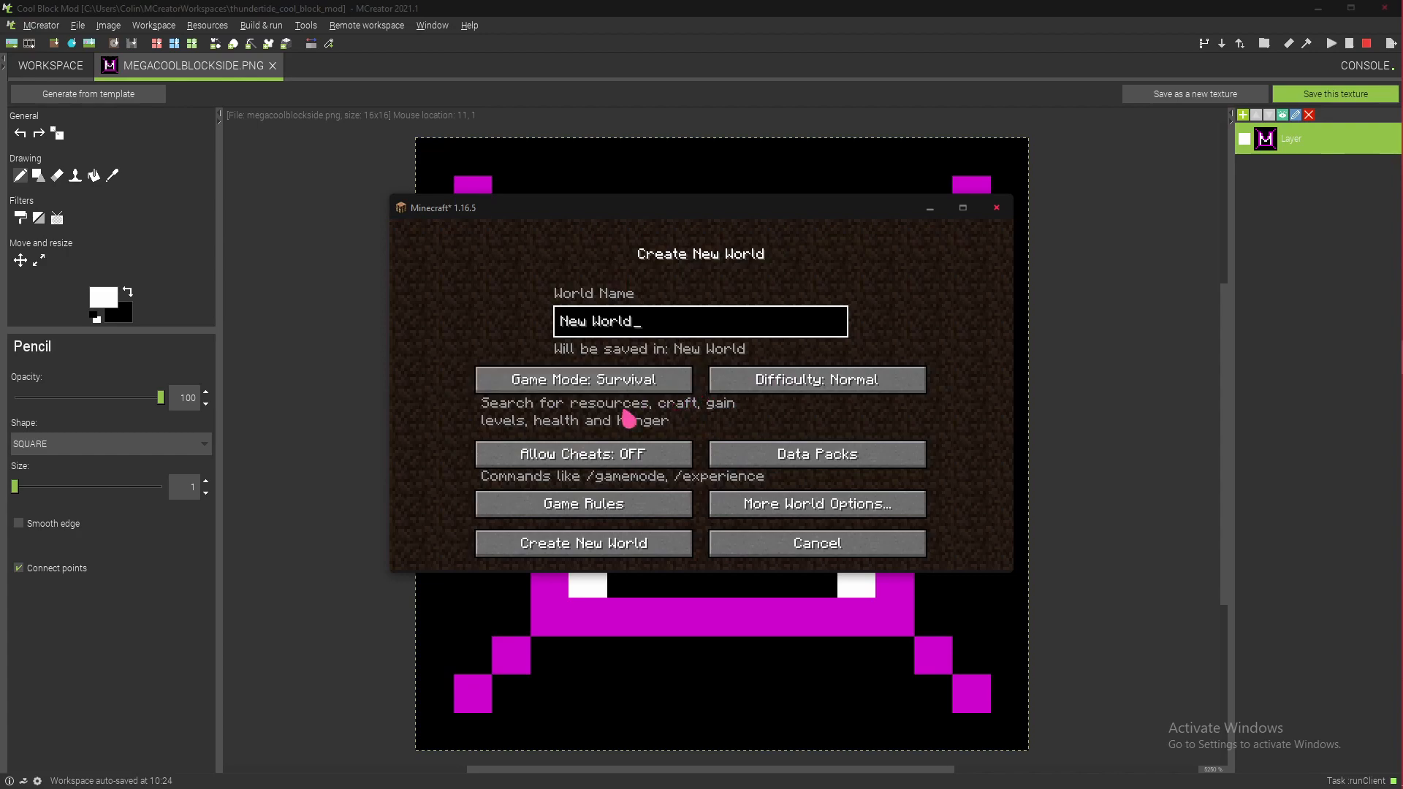
{"action": "left_click", "coordinate": [629, 380]}
{"action": "left_click", "coordinate": [637, 379]}
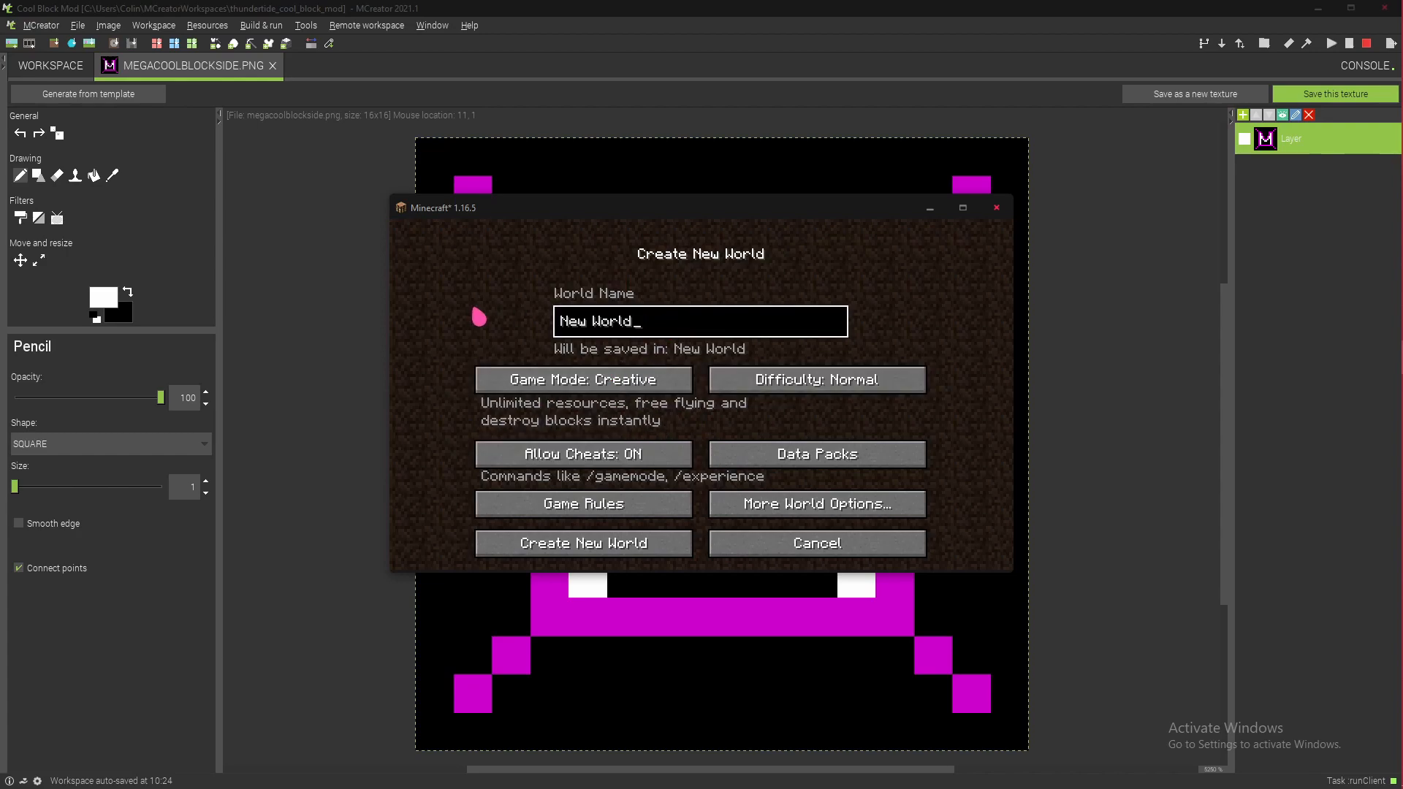
{"action": "left_click", "coordinate": [666, 545]}
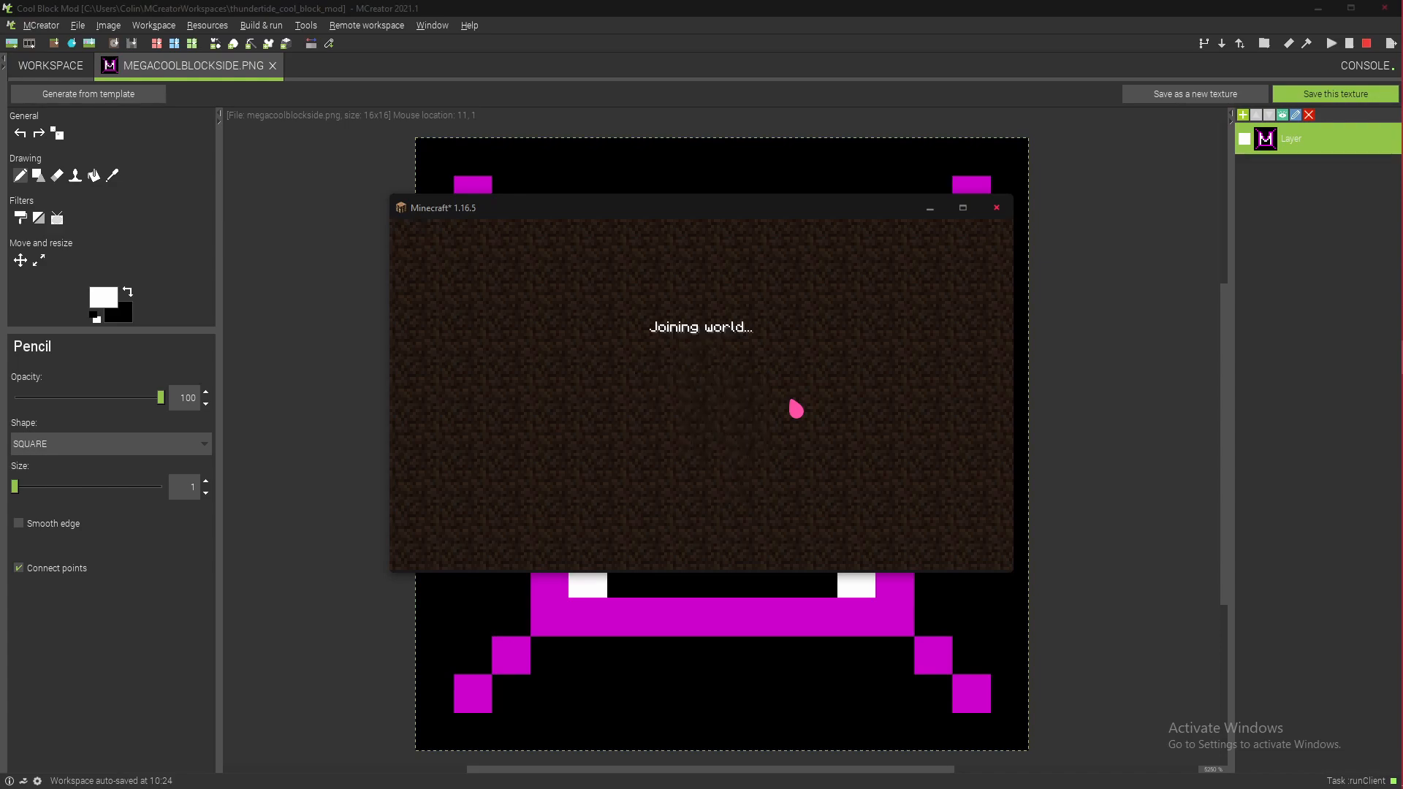
Step: Find the Mega Cool Block among the Decoration Blocks and put it in the first hotbar slot
{"action": "key", "text": "e"}
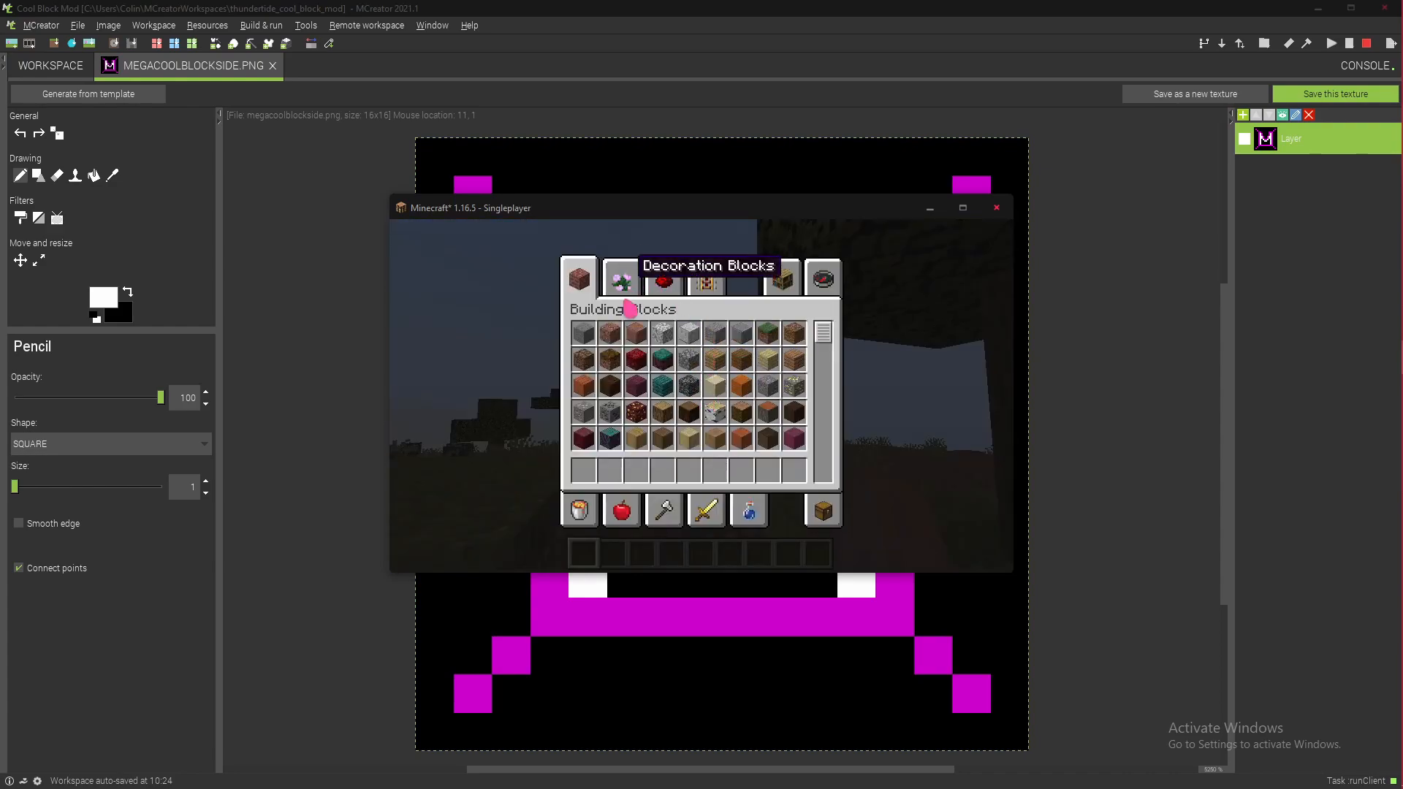
{"action": "left_click", "coordinate": [620, 280]}
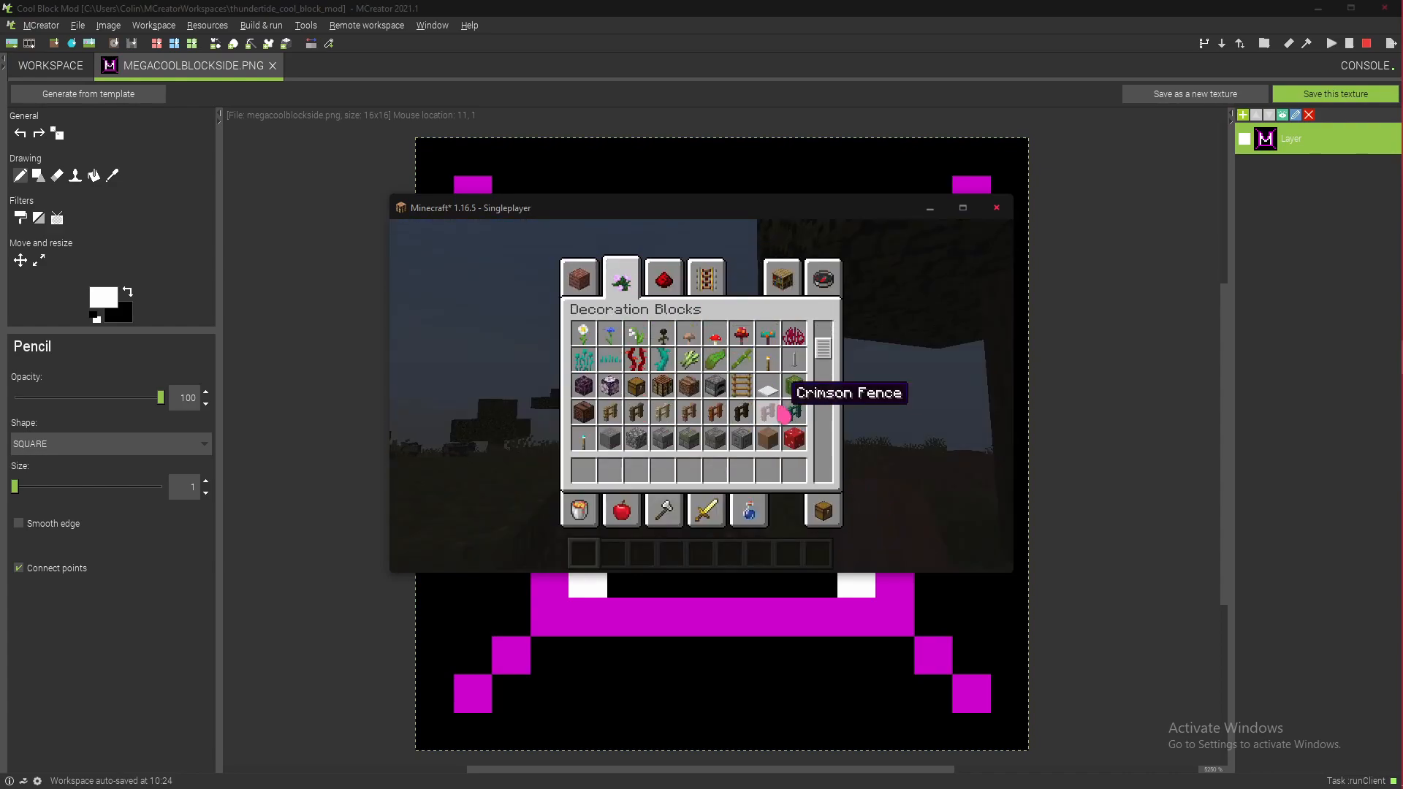
{"action": "scroll", "coordinate": [599, 380], "scroll_direction": "down", "scroll_amount": 4}
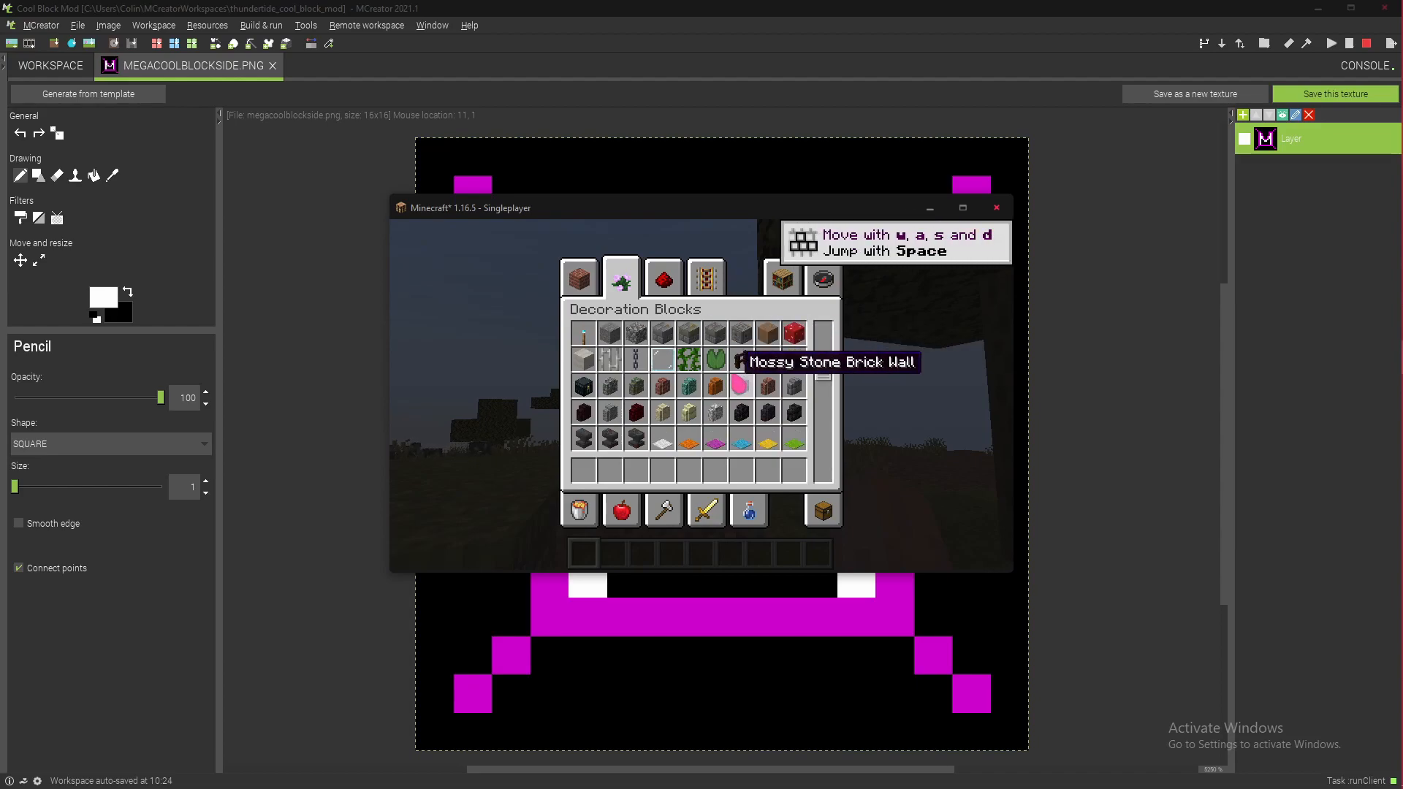
{"action": "scroll", "coordinate": [721, 376], "scroll_direction": "down", "scroll_amount": 1}
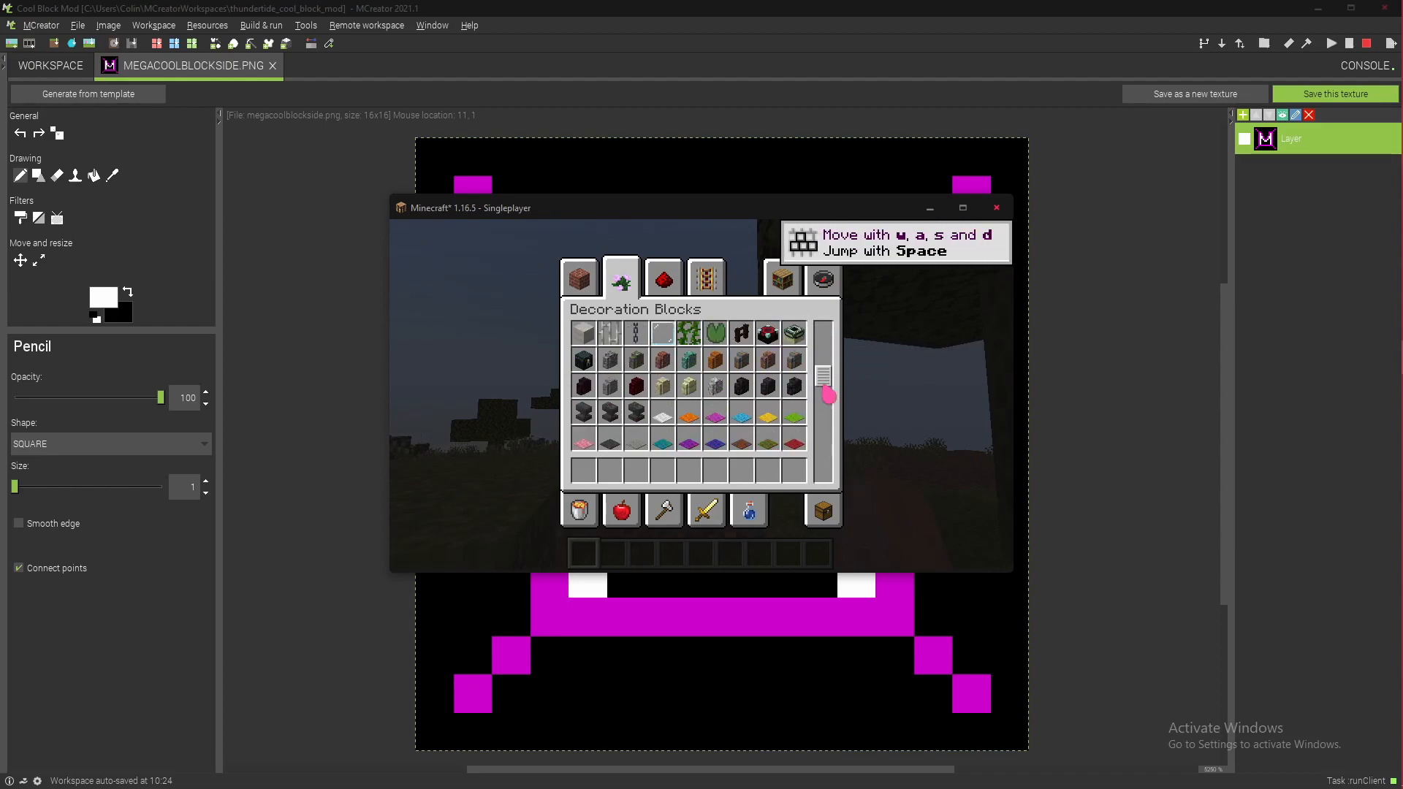
{"action": "scroll", "coordinate": [759, 387], "scroll_direction": "down", "scroll_amount": 4}
{"action": "scroll", "coordinate": [771, 388], "scroll_direction": "down", "scroll_amount": 7}
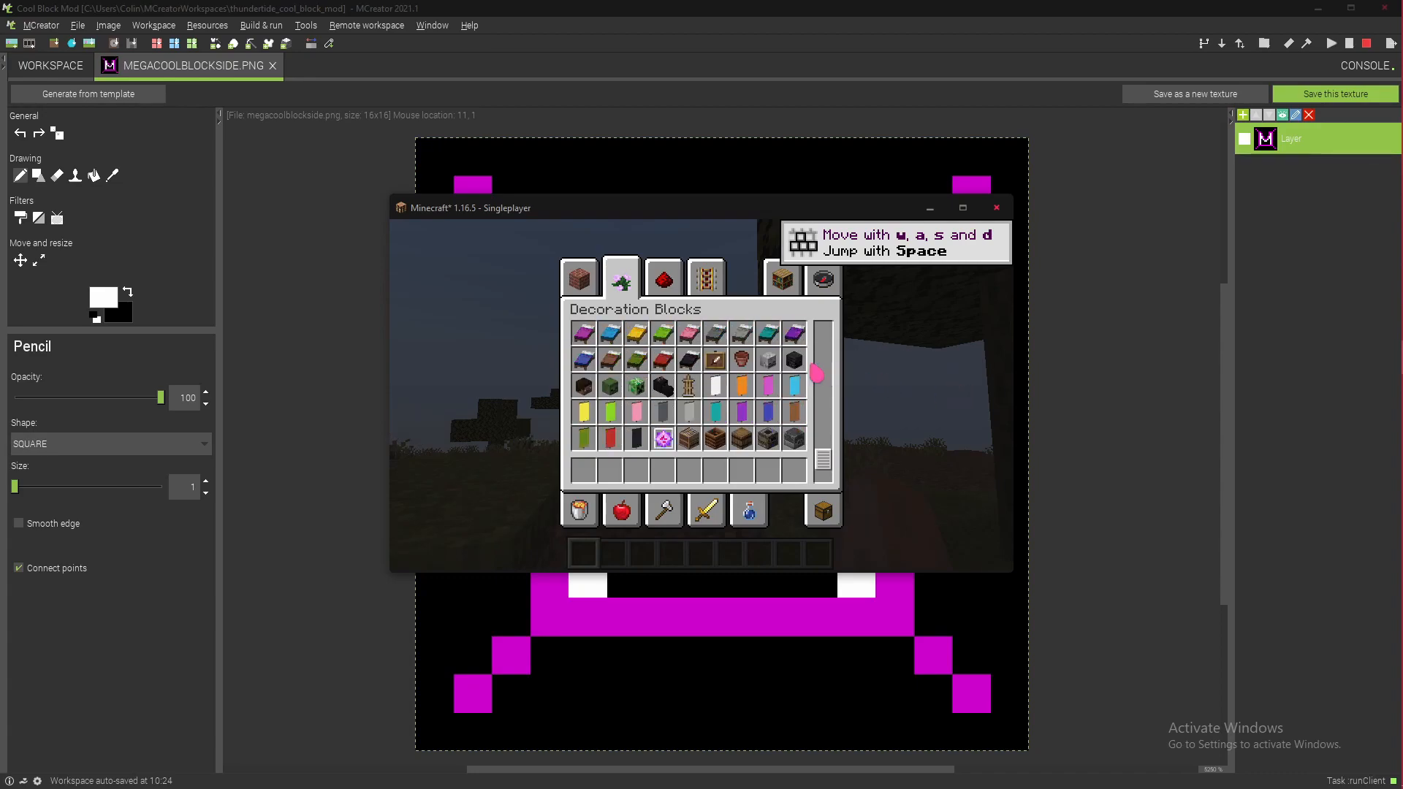
{"action": "left_click", "coordinate": [804, 441]}
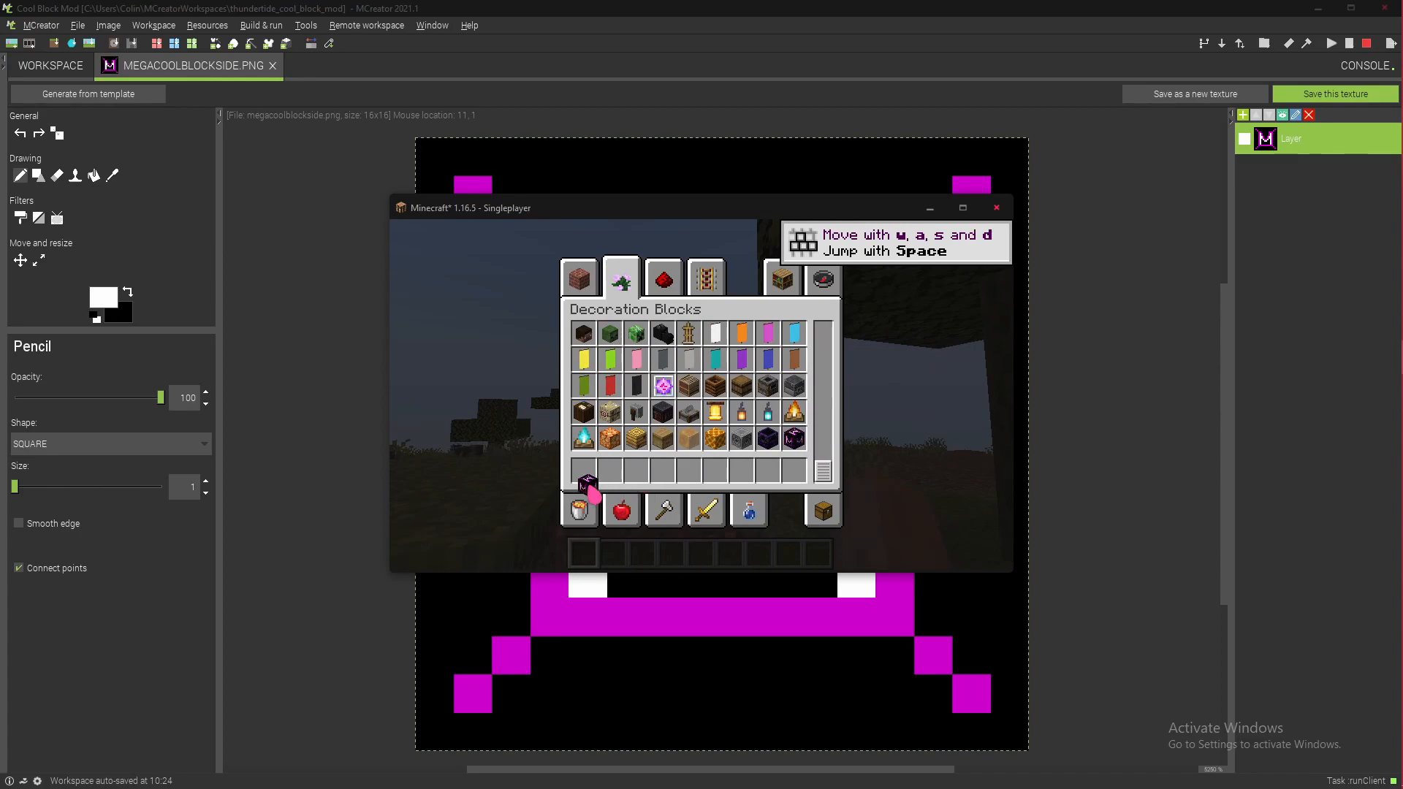
{"action": "key", "text": "e"}
Step: Place two Mega Cool Blocks on the grass and walk around them to inspect the texture and water drop particles
{"action": "right_click", "coordinate": [701, 394]}
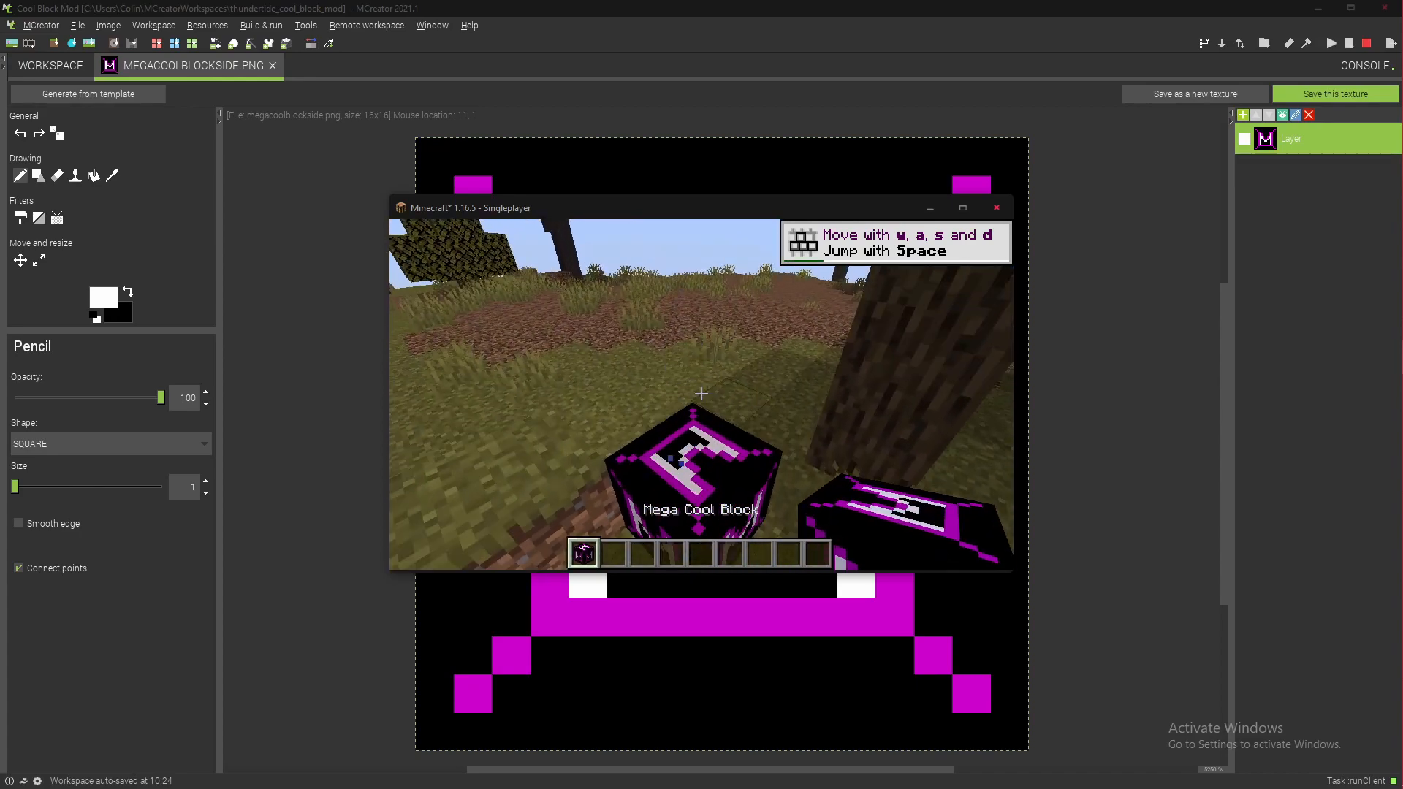
{"action": "key", "text": "w"}
{"action": "key", "text": "w"}
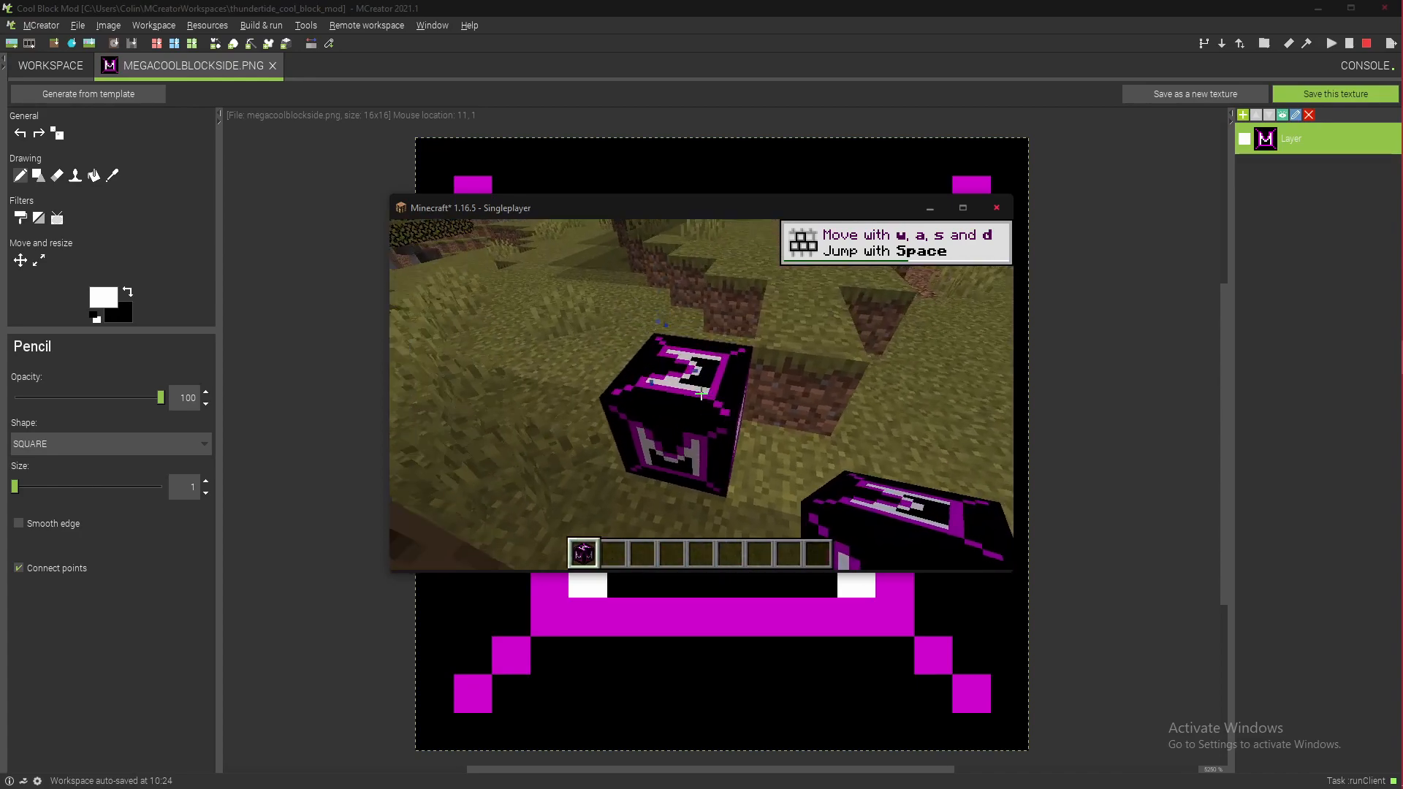
{"action": "key", "text": "w"}
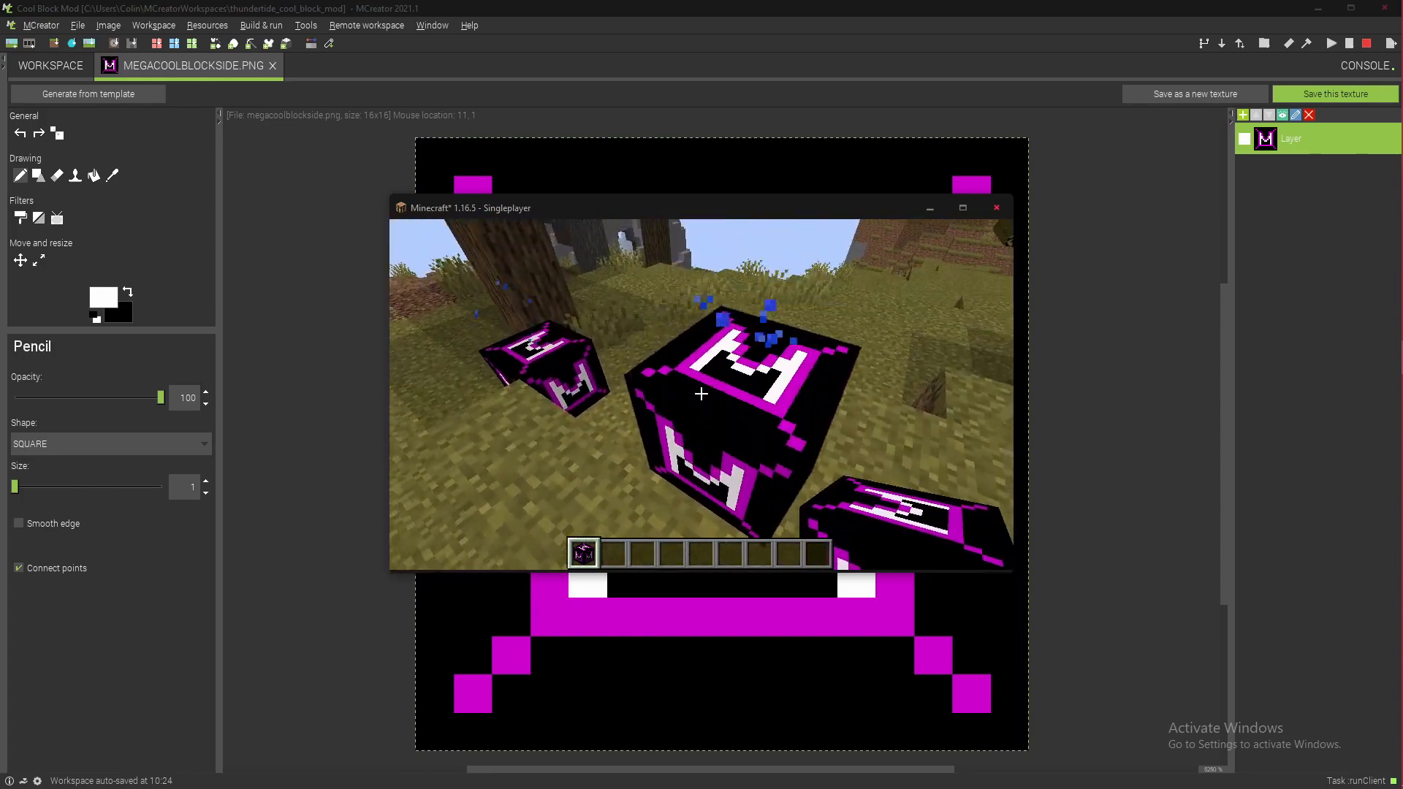
{"action": "key", "text": "space"}
{"action": "key", "text": "w"}
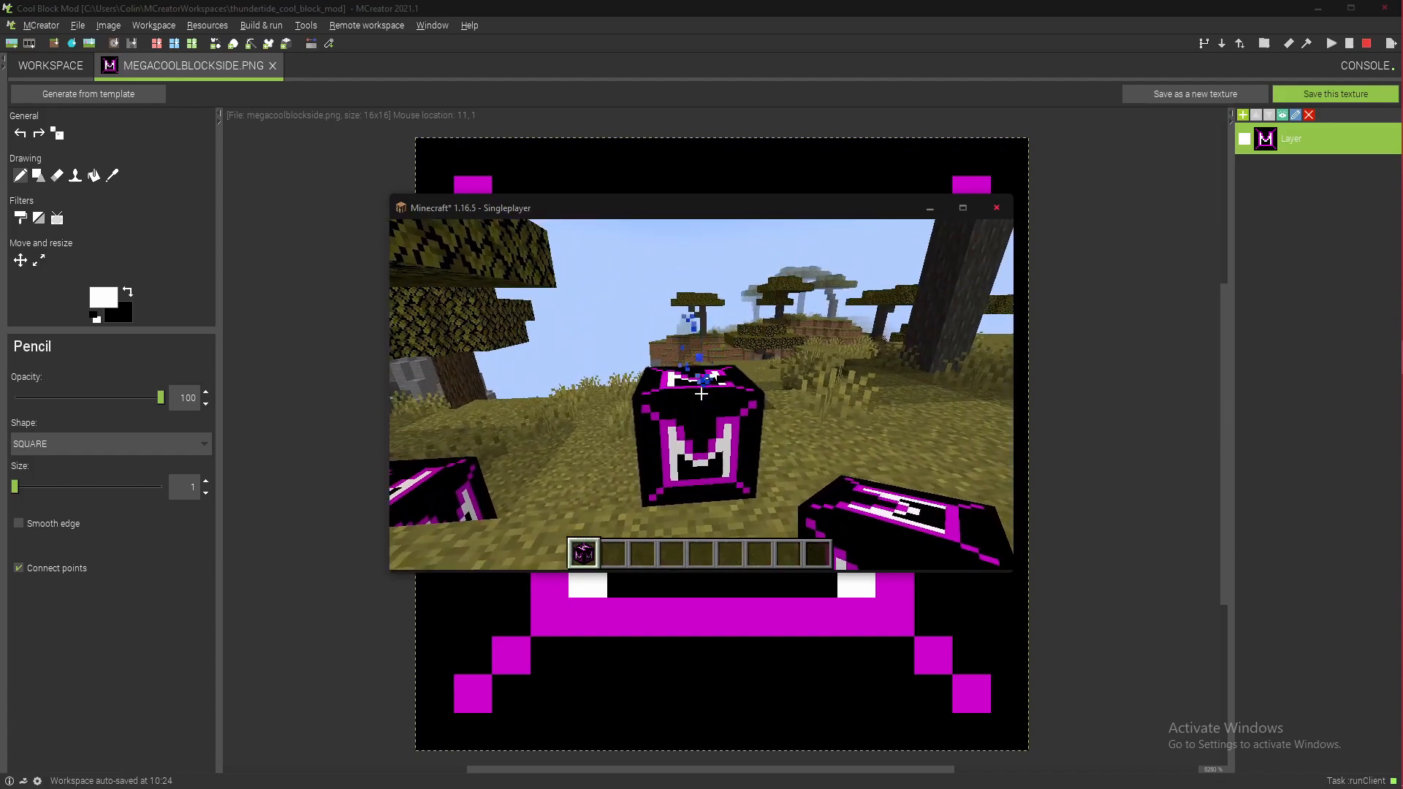
{"action": "key", "text": "a"}
{"action": "key", "text": "space"}
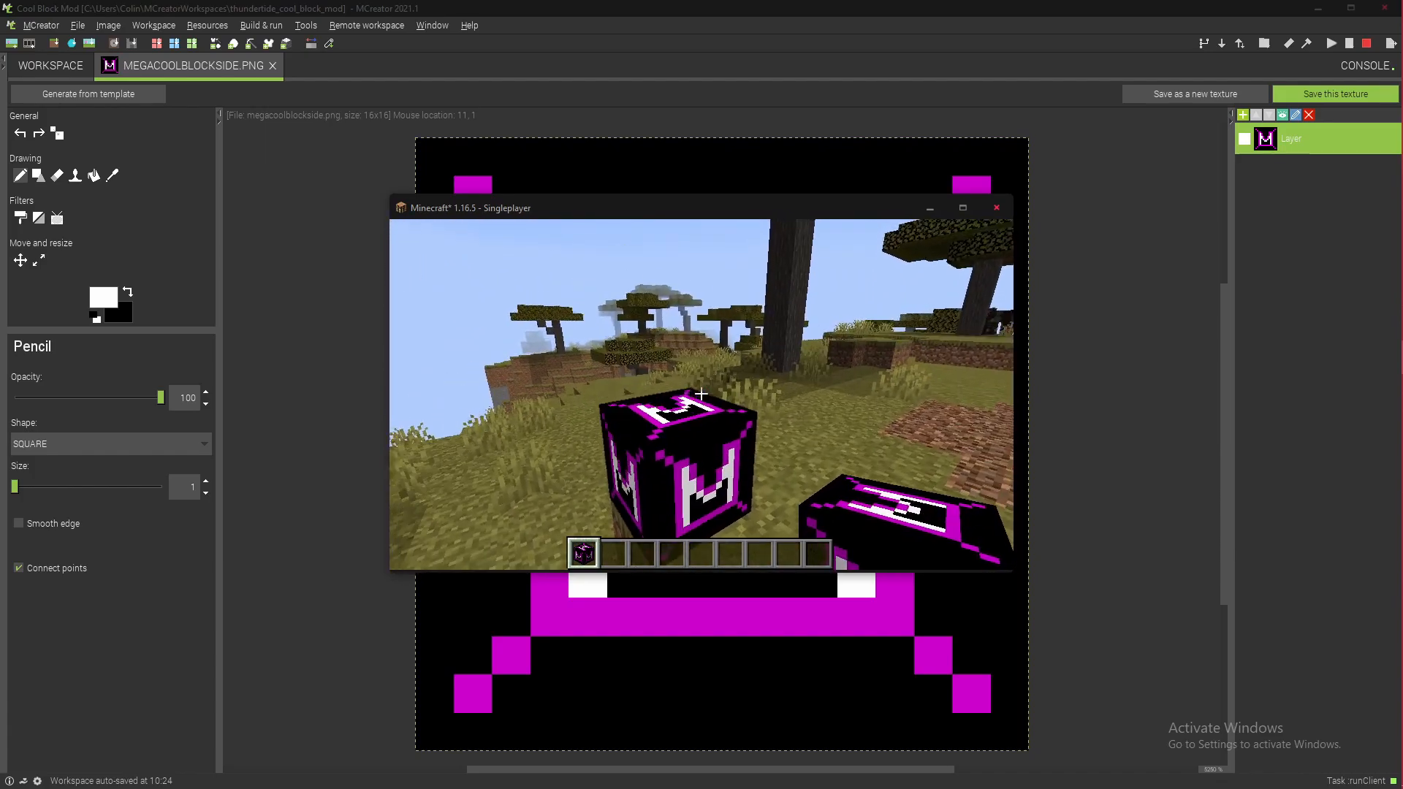
{"action": "key", "text": "d"}
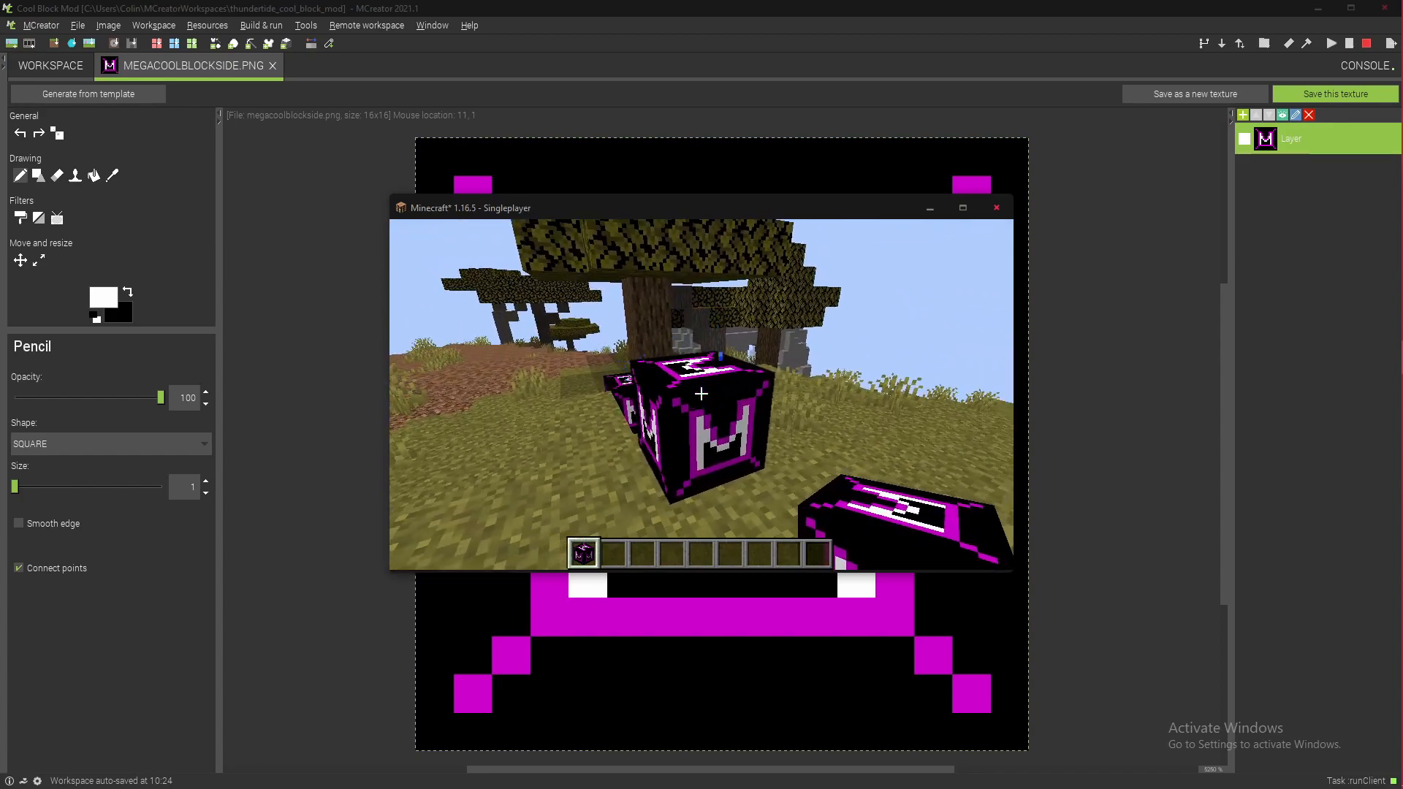
Step: Search the creative items for "axe" and put a netherite axe in the second hotbar slot
{"action": "key", "text": "e"}
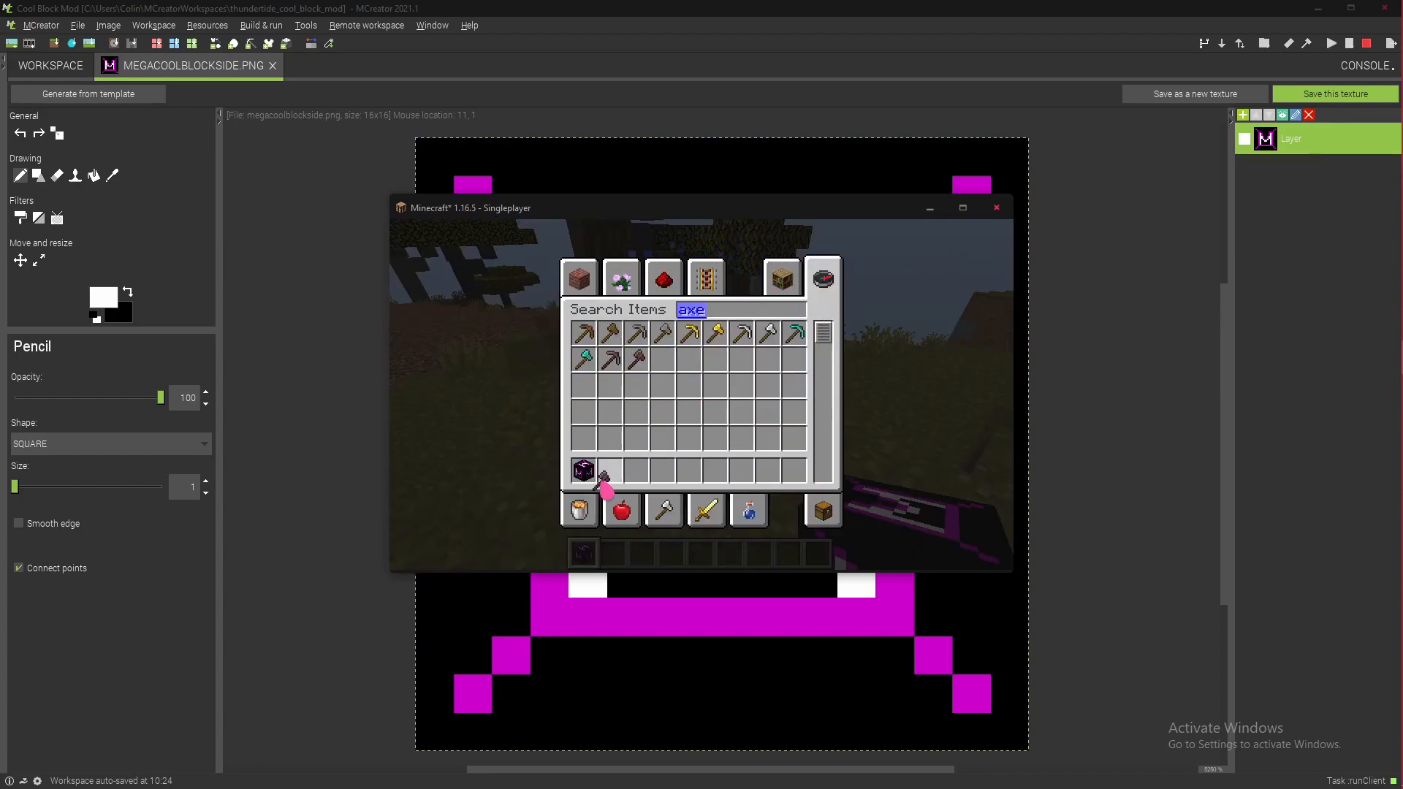
{"action": "key", "text": "Escape"}
{"action": "key", "text": "Escape"}
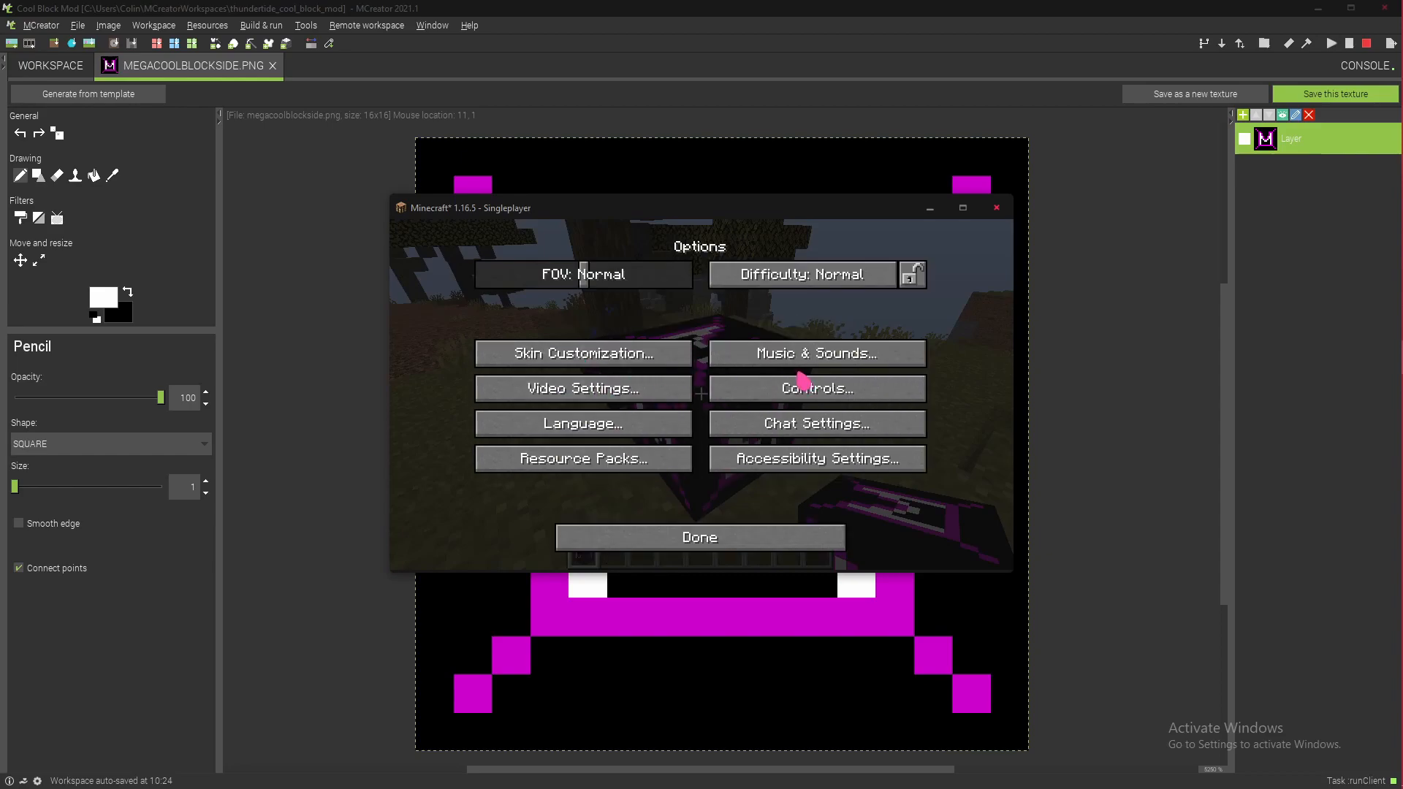
{"action": "key", "text": "Escape"}
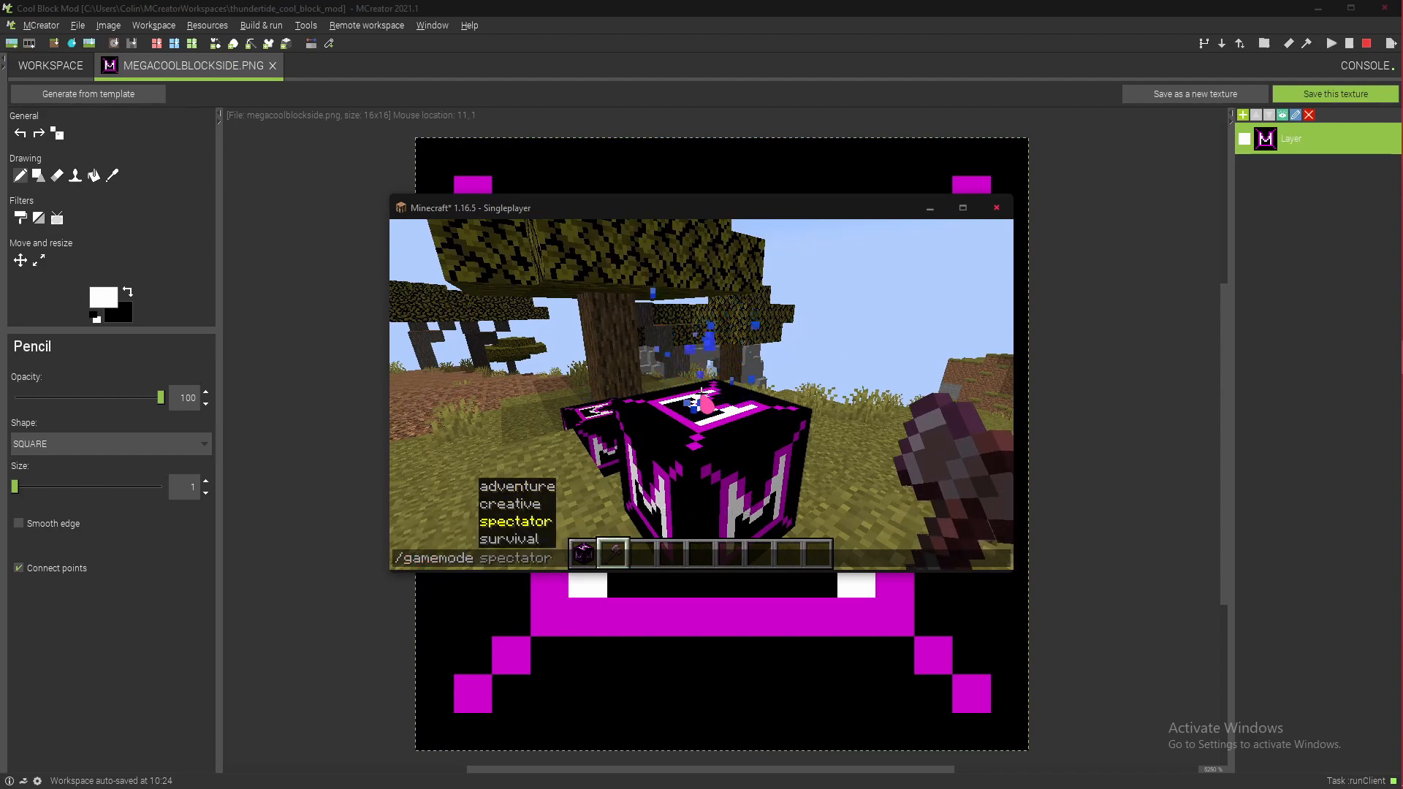
Step: Switch the game mode to survival and break the two placed Mega Cool Blocks with the axe to test their custom drop
{"action": "left_click", "coordinate": [702, 394]}
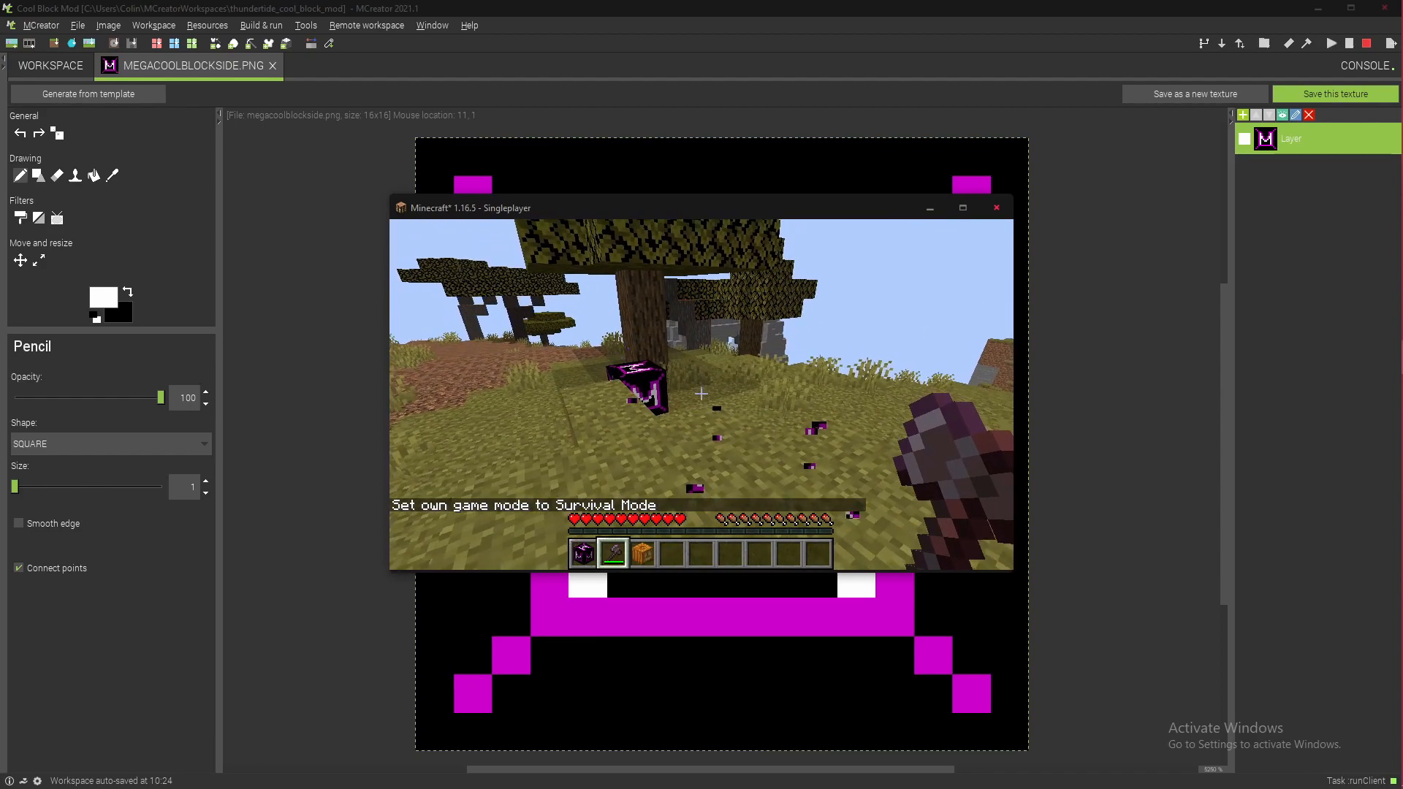
{"action": "key", "text": "w"}
{"action": "scroll", "coordinate": [701, 394], "scroll_direction": "up", "scroll_amount": 2}
{"action": "scroll", "coordinate": [701, 393], "scroll_direction": "down", "scroll_amount": 1}
{"action": "left_click", "coordinate": [701, 394]}
Step: Place the last Mega Cool Block, try breaking it by hand, and break it with the netherite axe to test its drop
{"action": "scroll", "coordinate": [701, 394], "scroll_direction": "up", "scroll_amount": 1}
{"action": "right_click", "coordinate": [702, 394]}
{"action": "left_click", "coordinate": [701, 394]}
{"action": "key", "text": "a"}
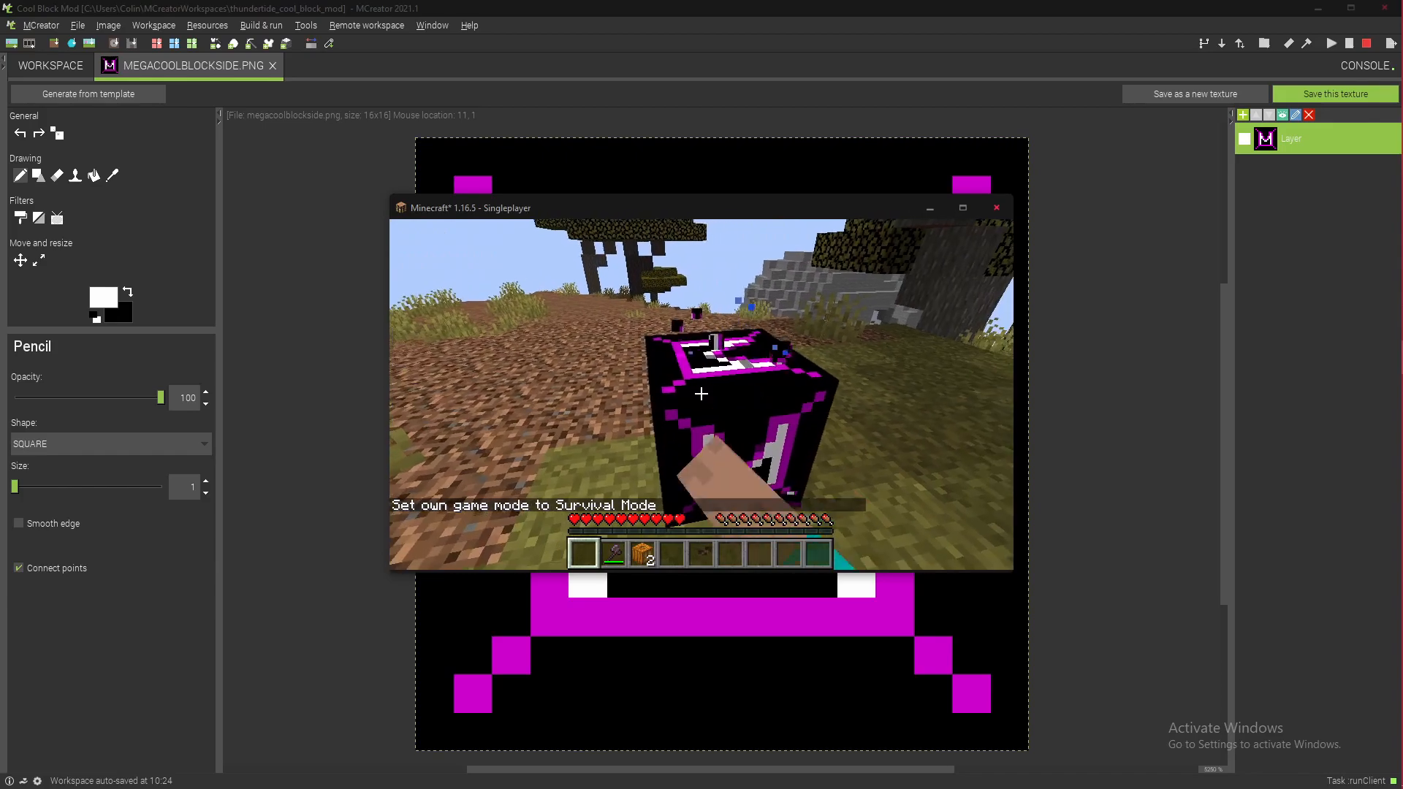
{"action": "left_click", "coordinate": [701, 394]}
{"action": "key", "text": "a"}
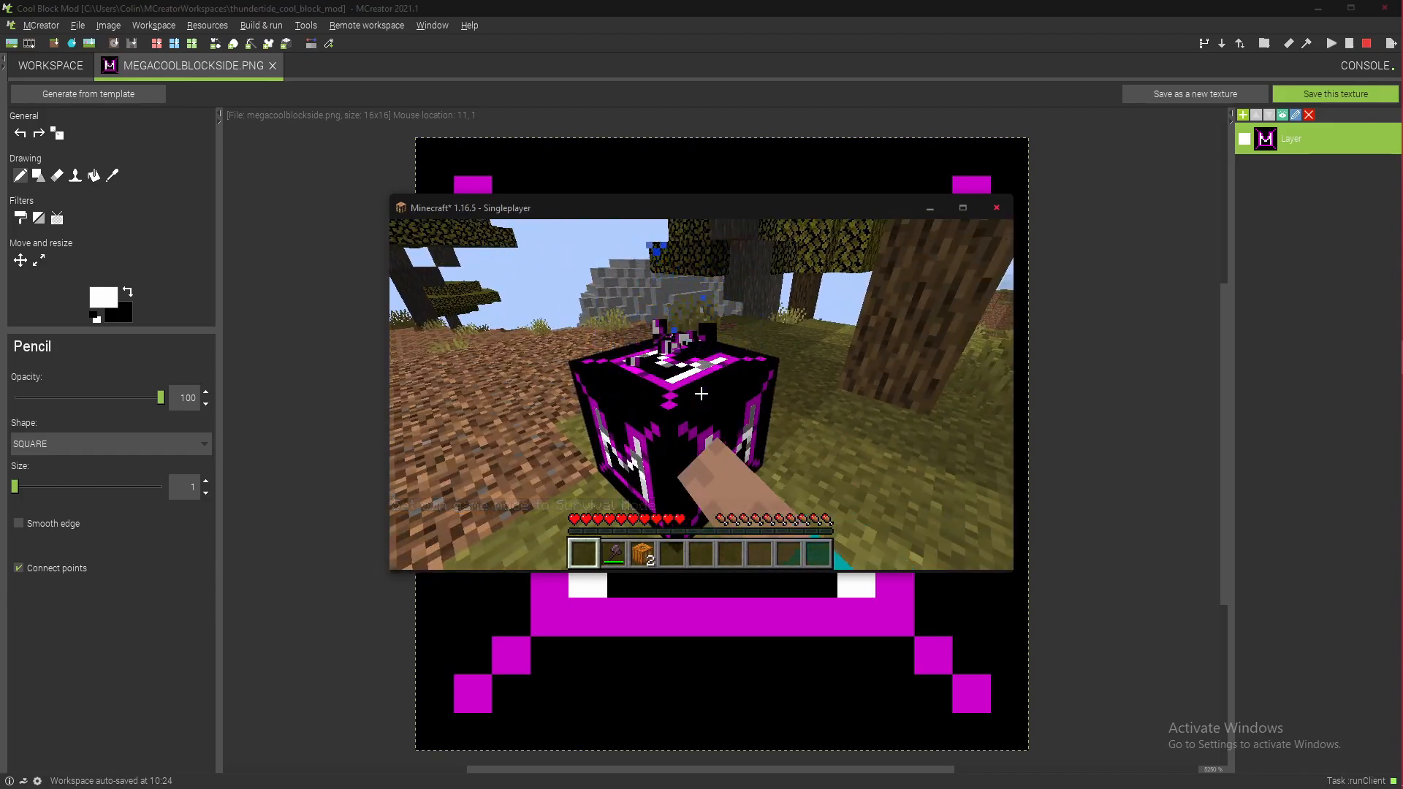
{"action": "scroll", "coordinate": [701, 394], "scroll_direction": "down", "scroll_amount": 1}
{"action": "left_click", "coordinate": [701, 393]}
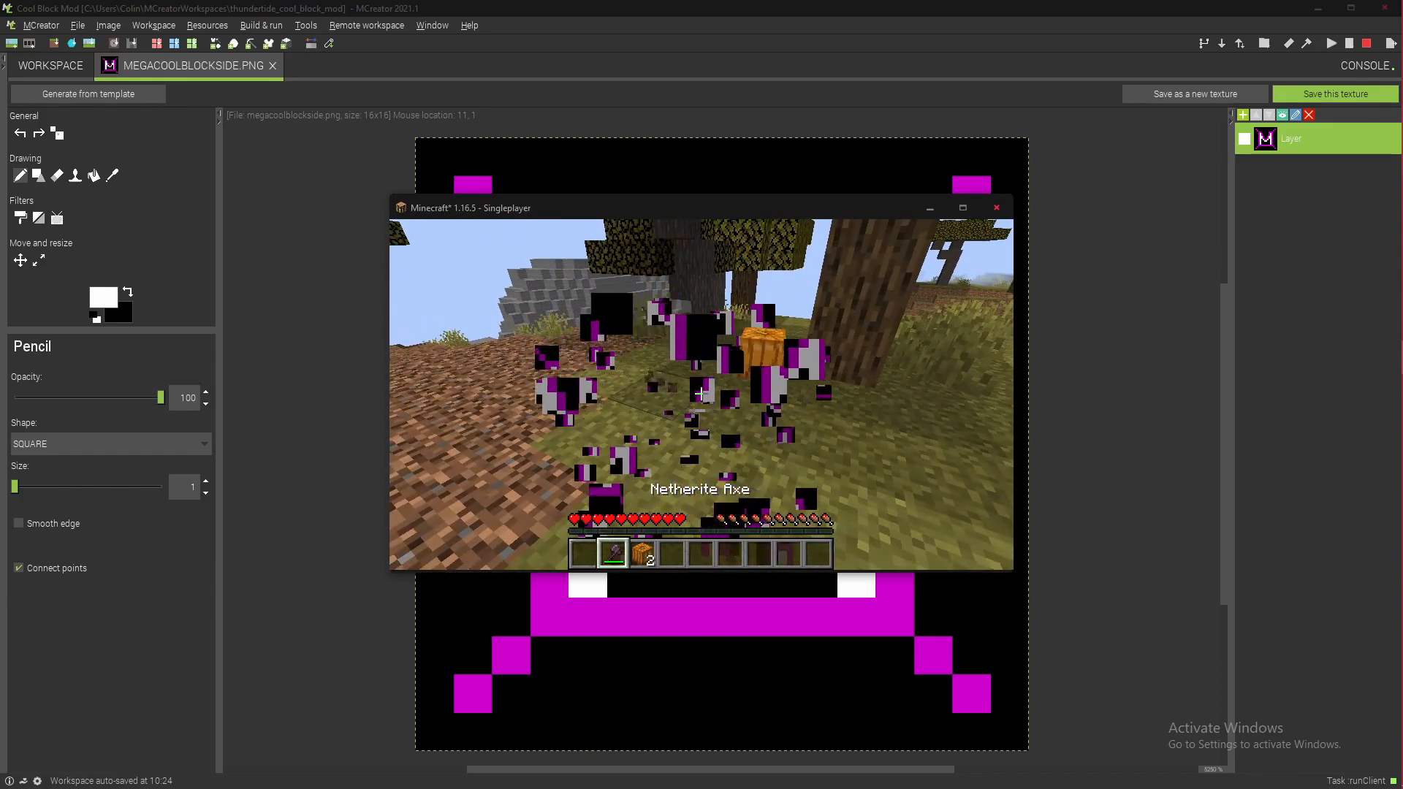
Step: Switch the game mode to creative and teleport to the nearest stronghold found with the /locate stronghold command
{"action": "type", "text": "/gamemode"}
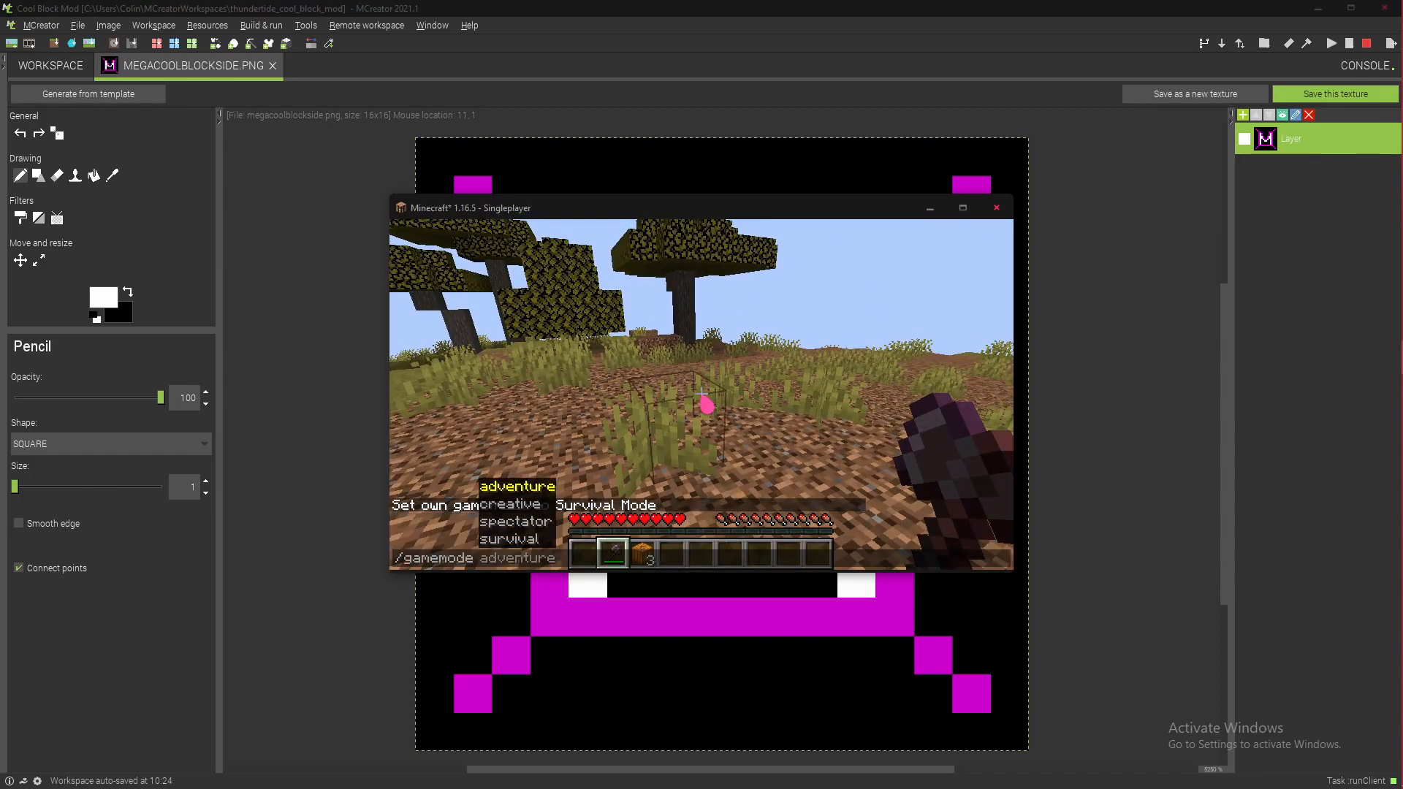
{"action": "type", "text": "/locate stronghold"}
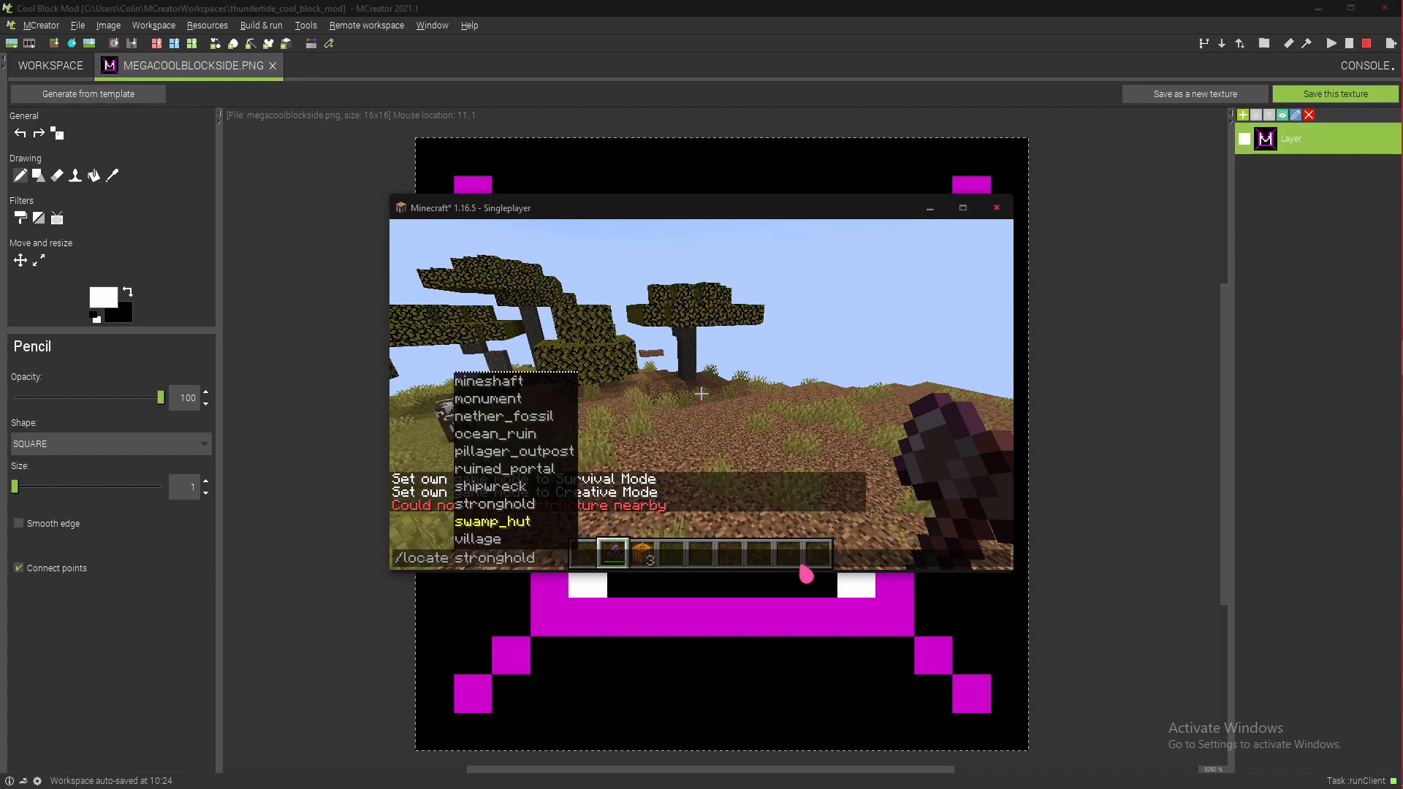
{"action": "key", "text": "Return"}
{"action": "key", "text": "t"}
{"action": "left_click", "coordinate": [643, 488]}
{"action": "key", "text": "Return"}
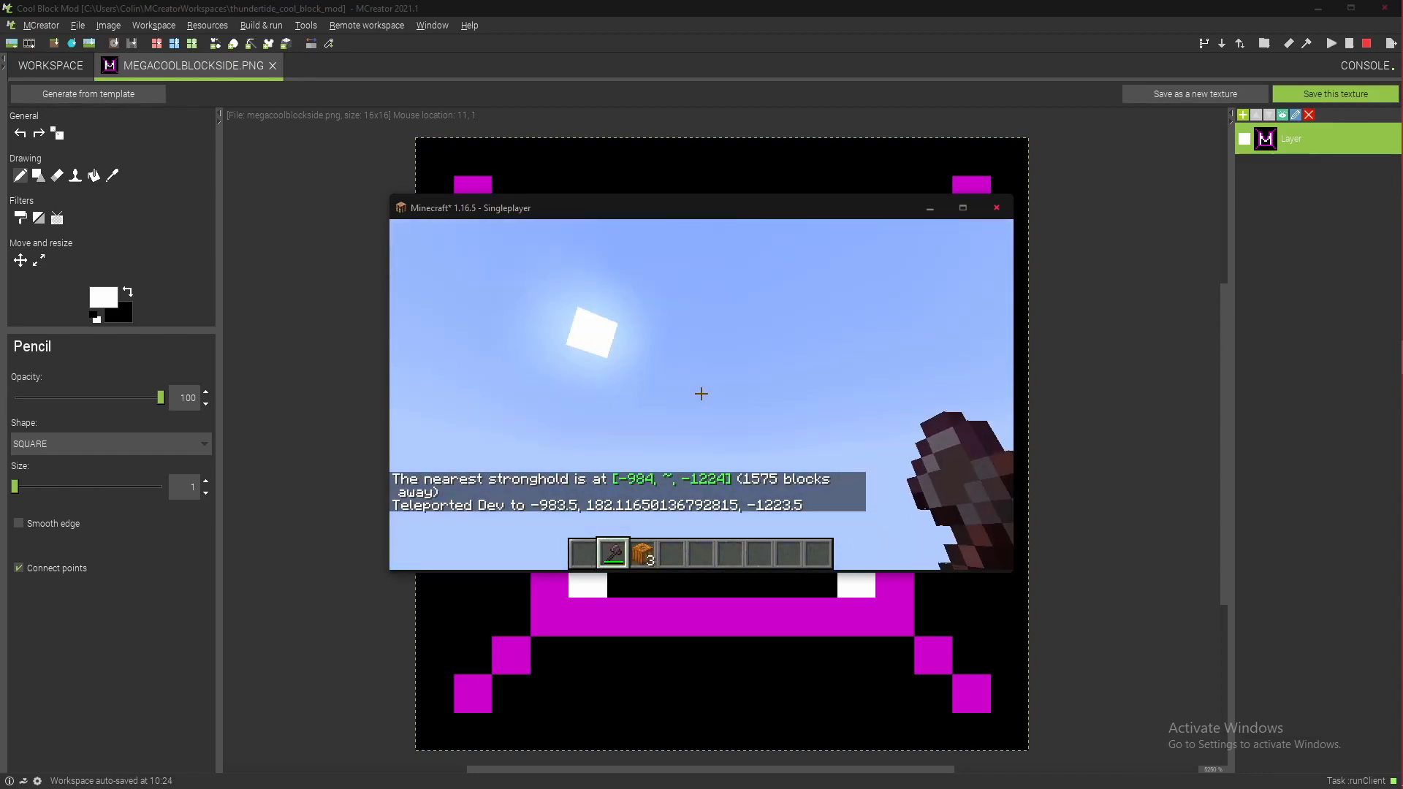
Step: Pause the game, maximize the Minecraft window and return to the game
{"action": "left_click", "coordinate": [701, 394]}
{"action": "left_click", "coordinate": [702, 394]}
{"action": "key", "text": "Escape"}
{"action": "key", "text": "Escape"}
{"action": "key", "text": "Escape"}
{"action": "left_click", "coordinate": [962, 207]}
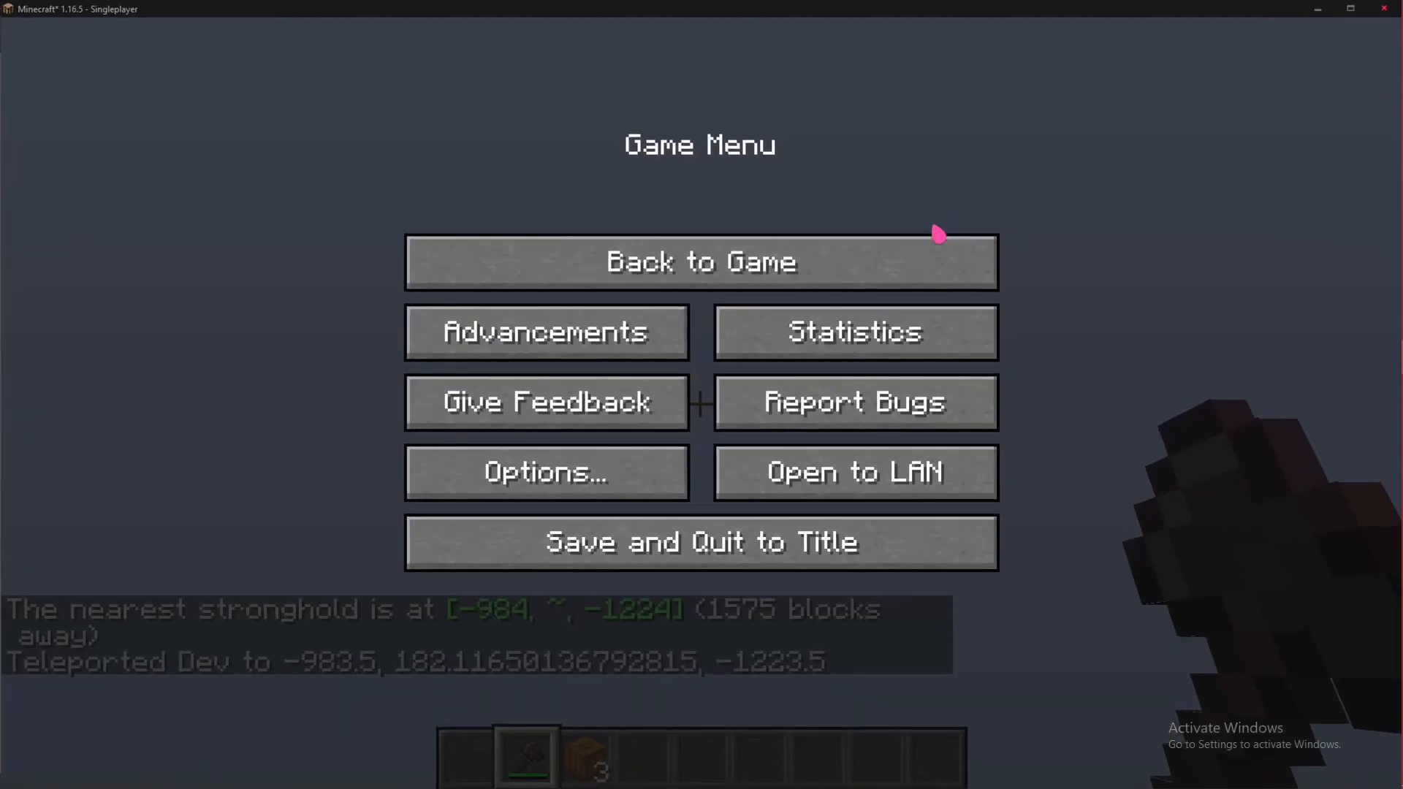
{"action": "key", "text": "Escape"}
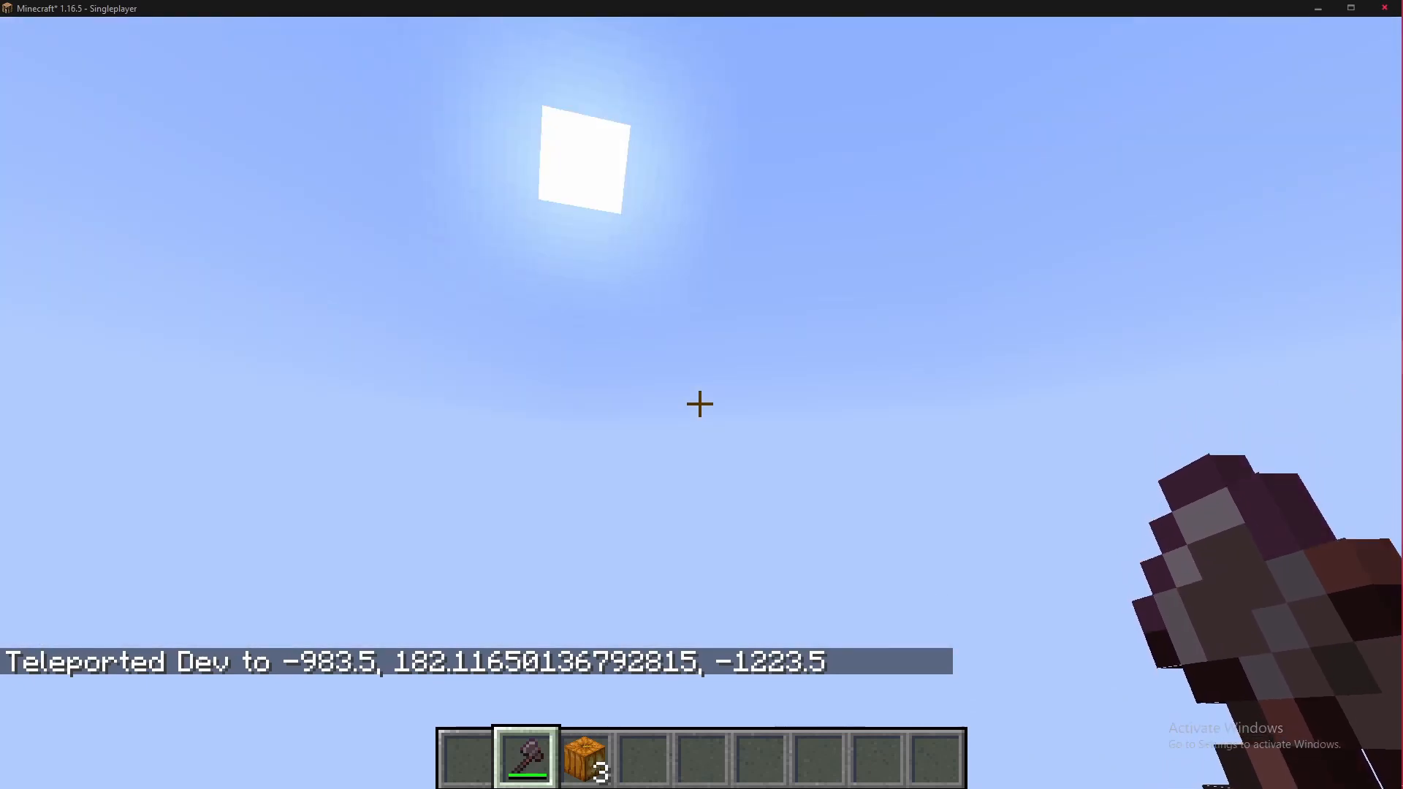
Step: Dig straight down with an empty hand from the surface into the stronghold
{"action": "key", "text": "1"}
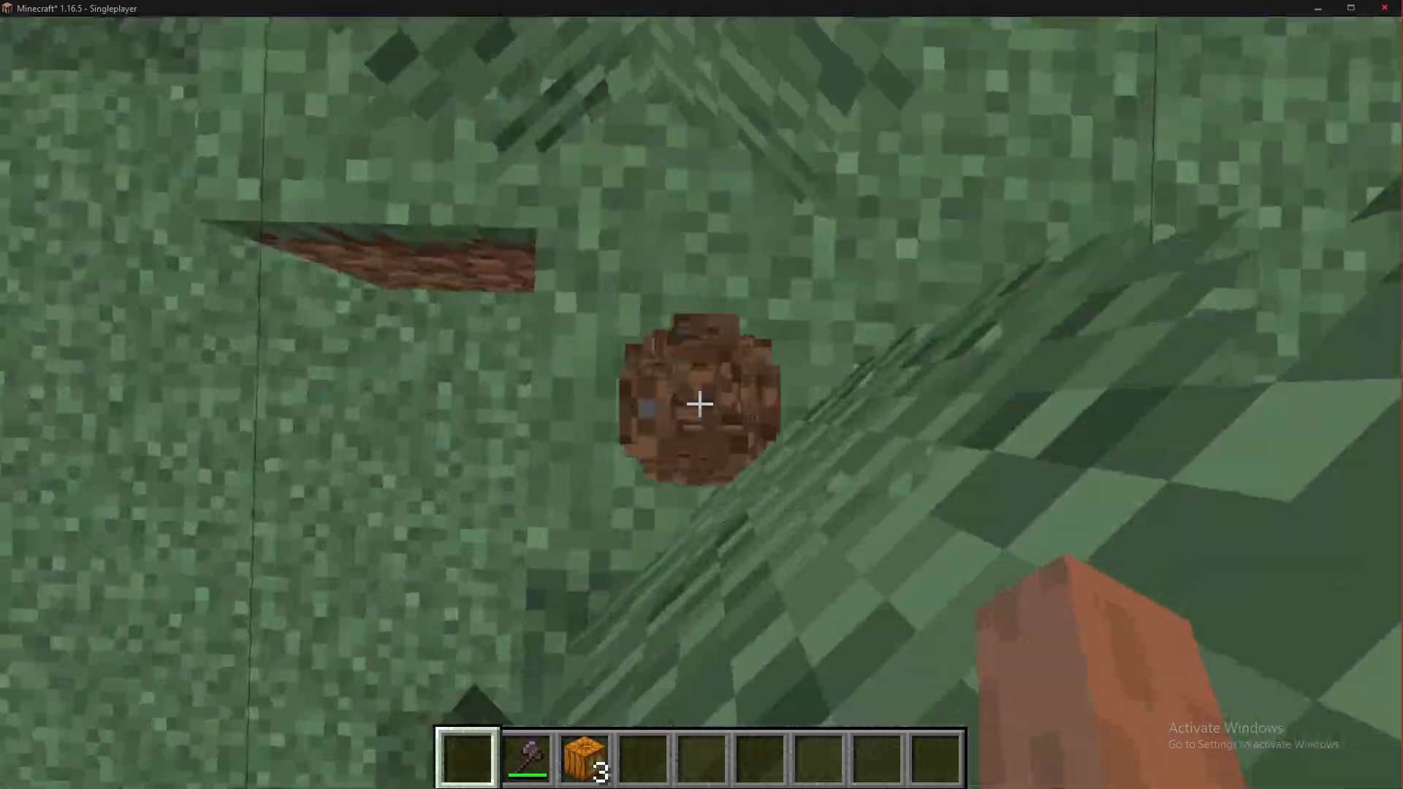
{"action": "left_click", "coordinate": [700, 404]}
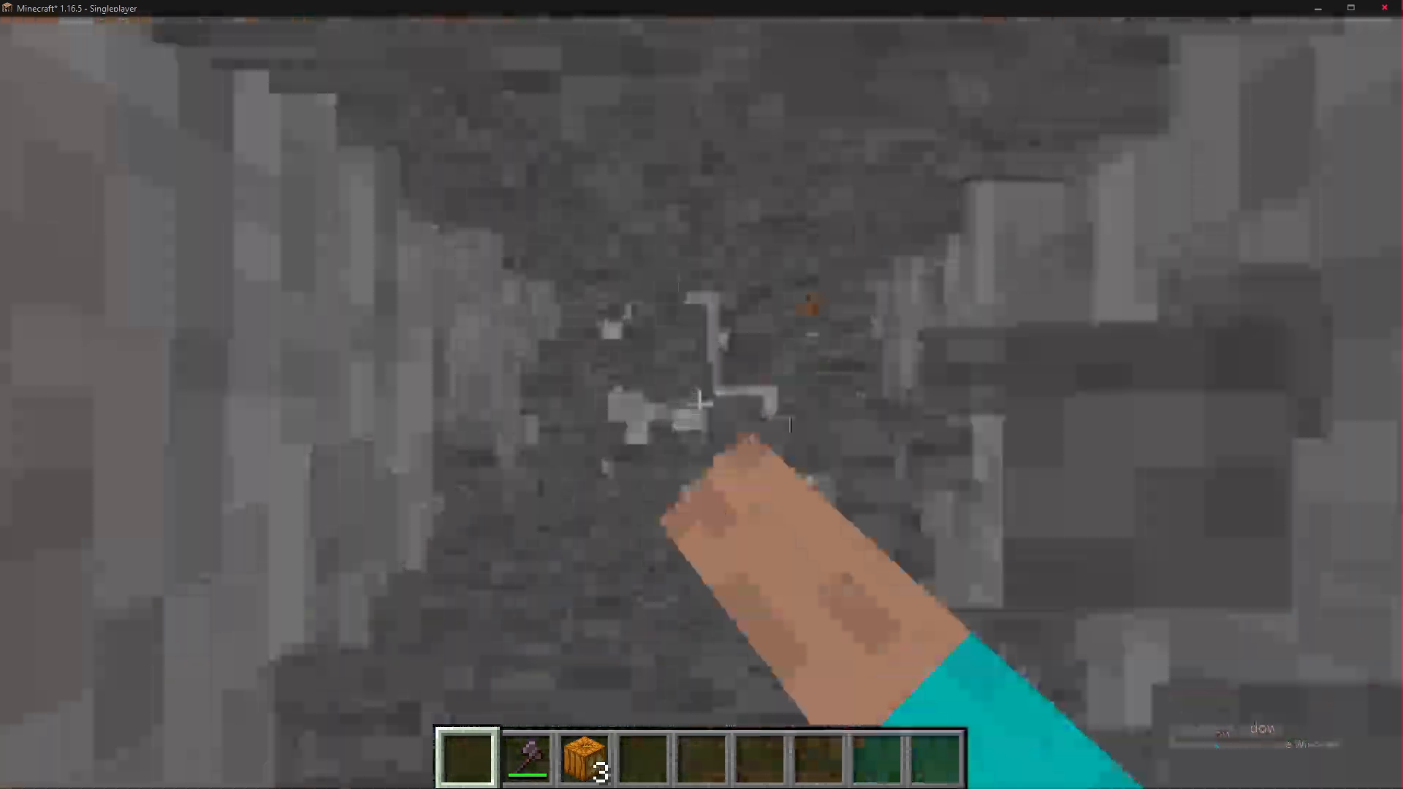
{"action": "left_click", "coordinate": [699, 404]}
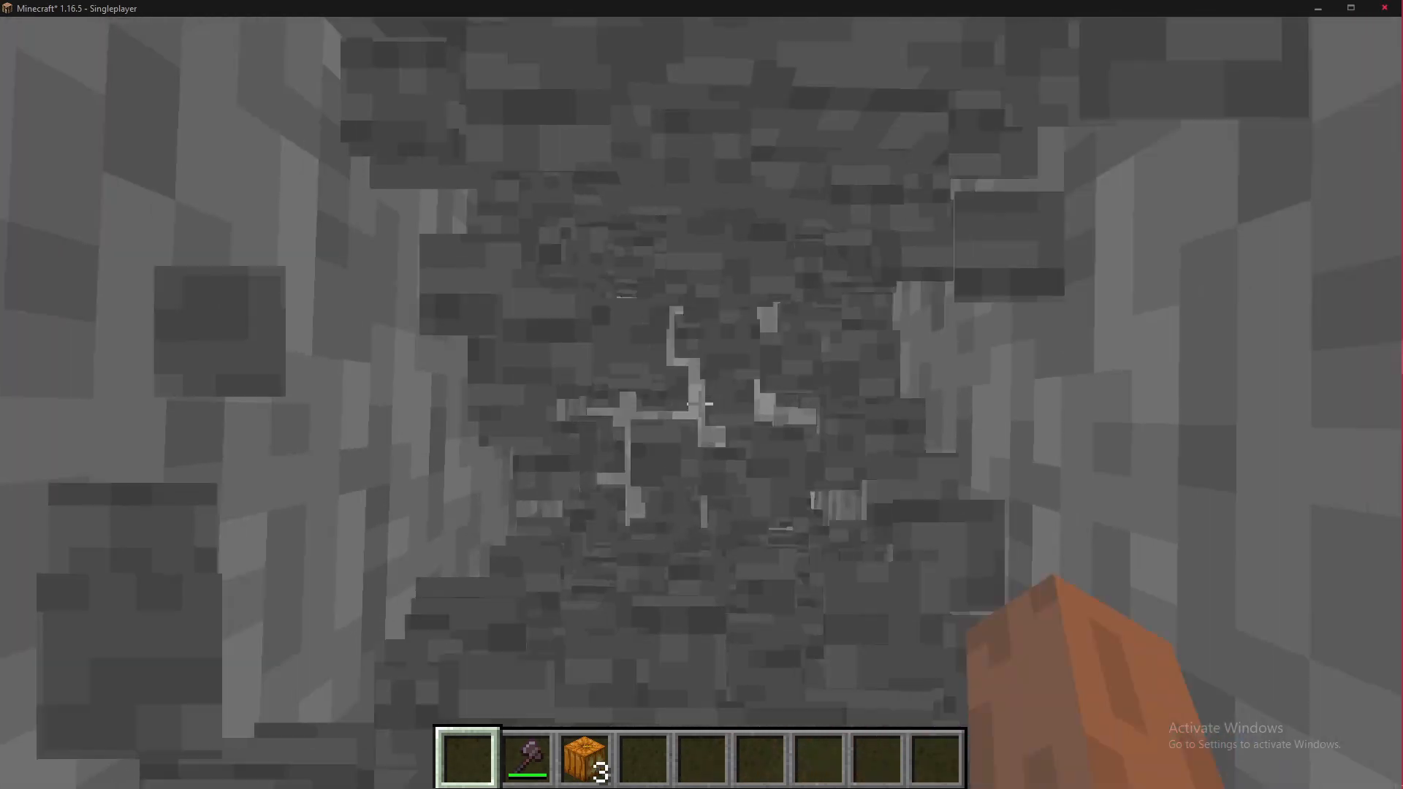
{"action": "left_click", "coordinate": [699, 404]}
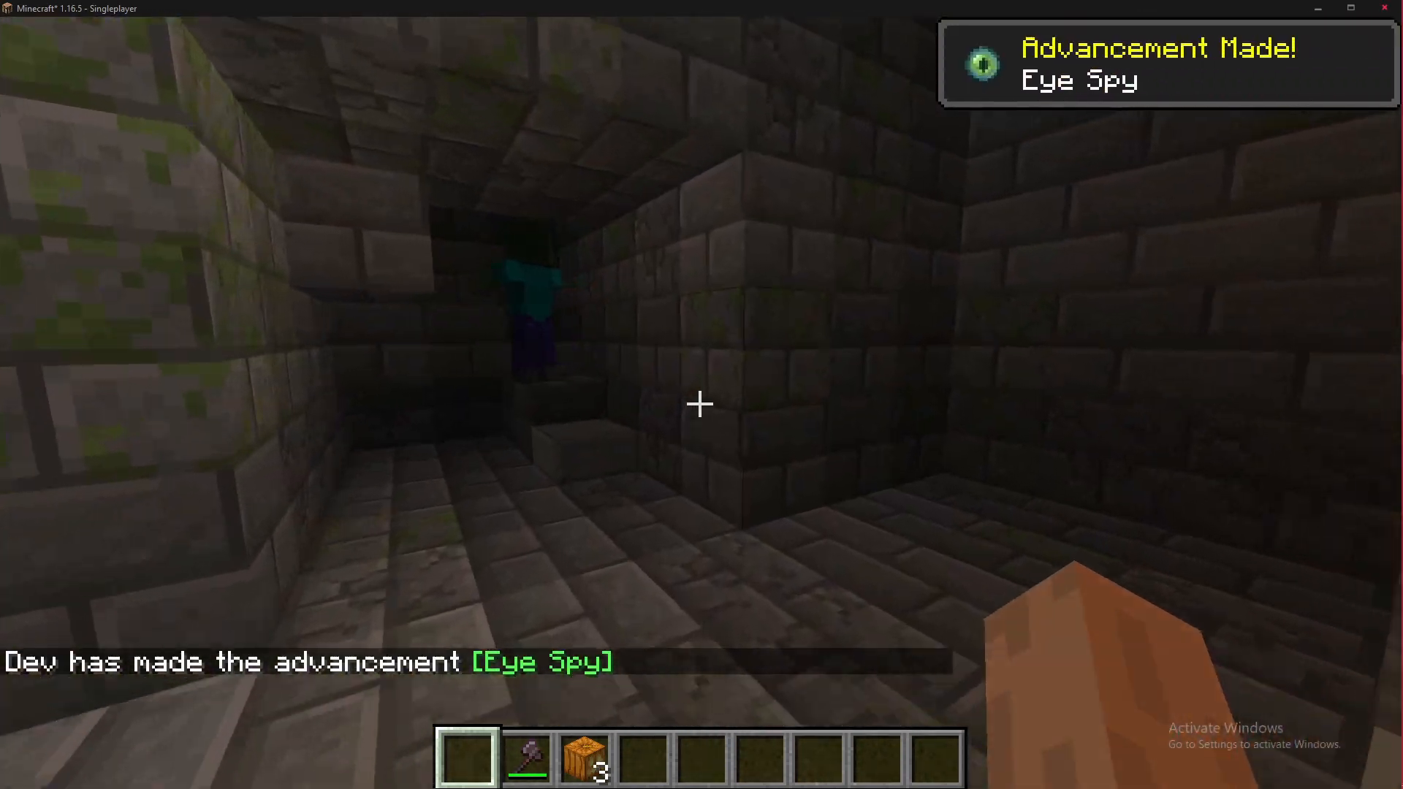
Step: Switch the game mode to spectator inside the stronghold
{"action": "type", "text": "/gamemo"}
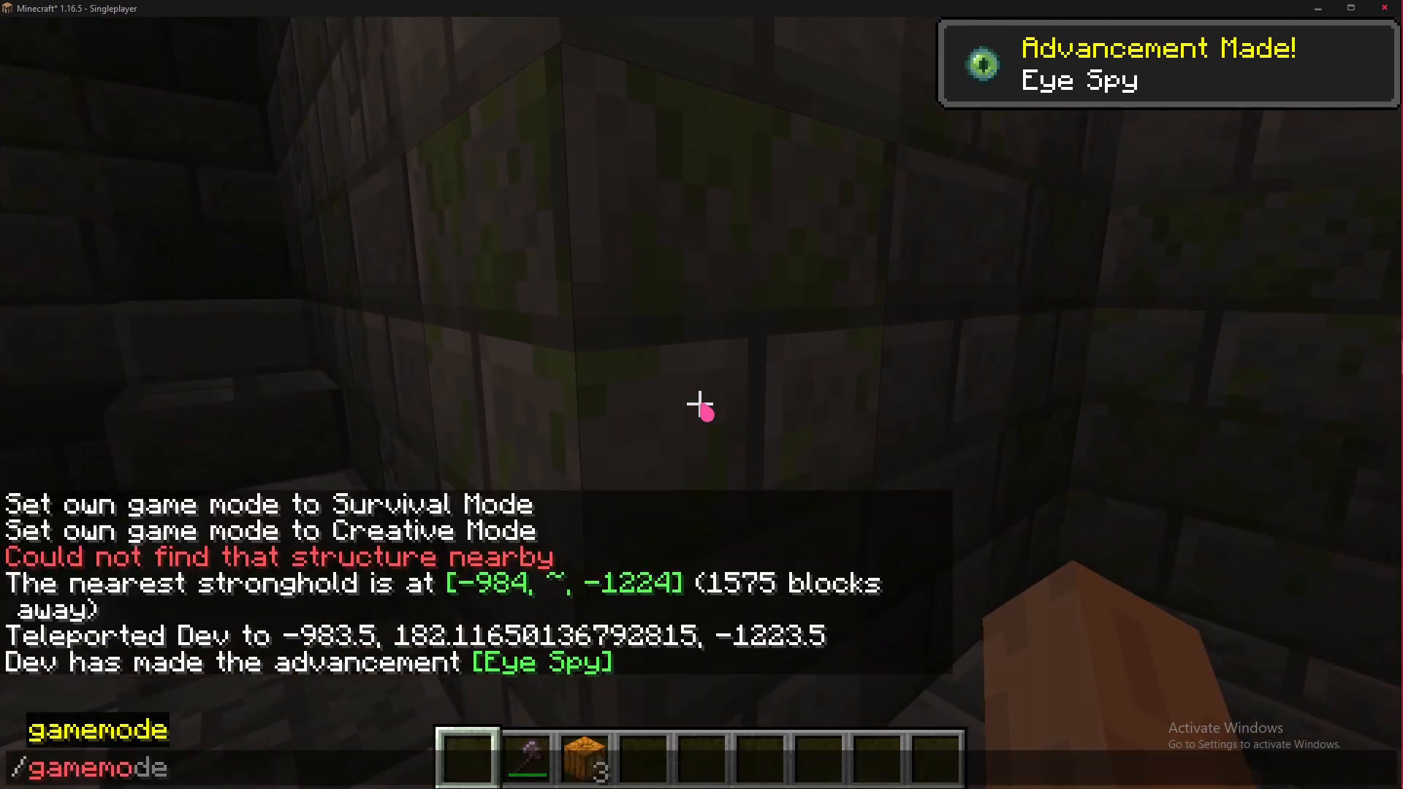
{"action": "type", "text": "de sp"}
{"action": "key", "text": "Tab"}
{"action": "key", "text": "Return"}
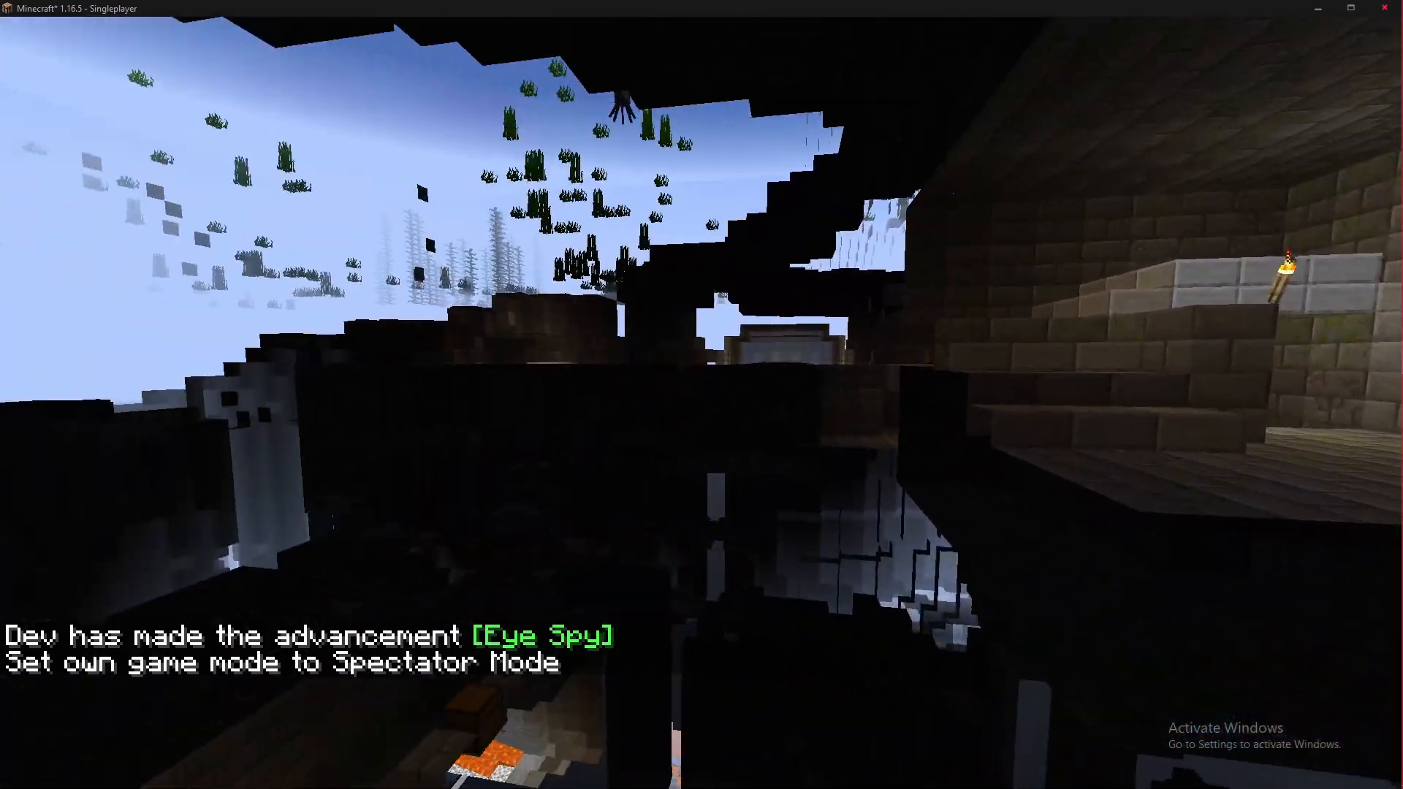
Step: Fly through the stronghold walls to the End portal room and switch the game mode back to creative
{"action": "key", "text": "w"}
{"action": "key", "text": "w"}
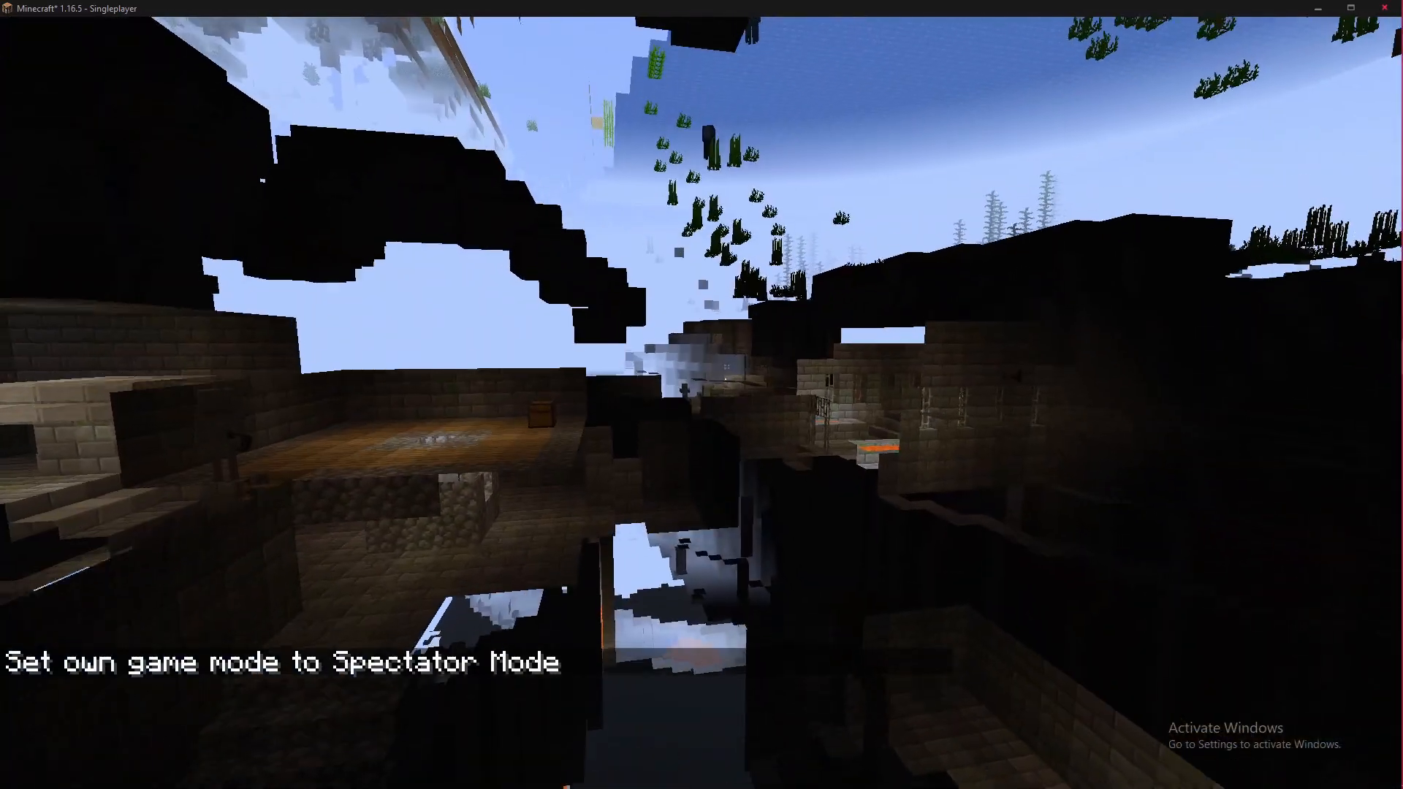
{"action": "key", "text": "w"}
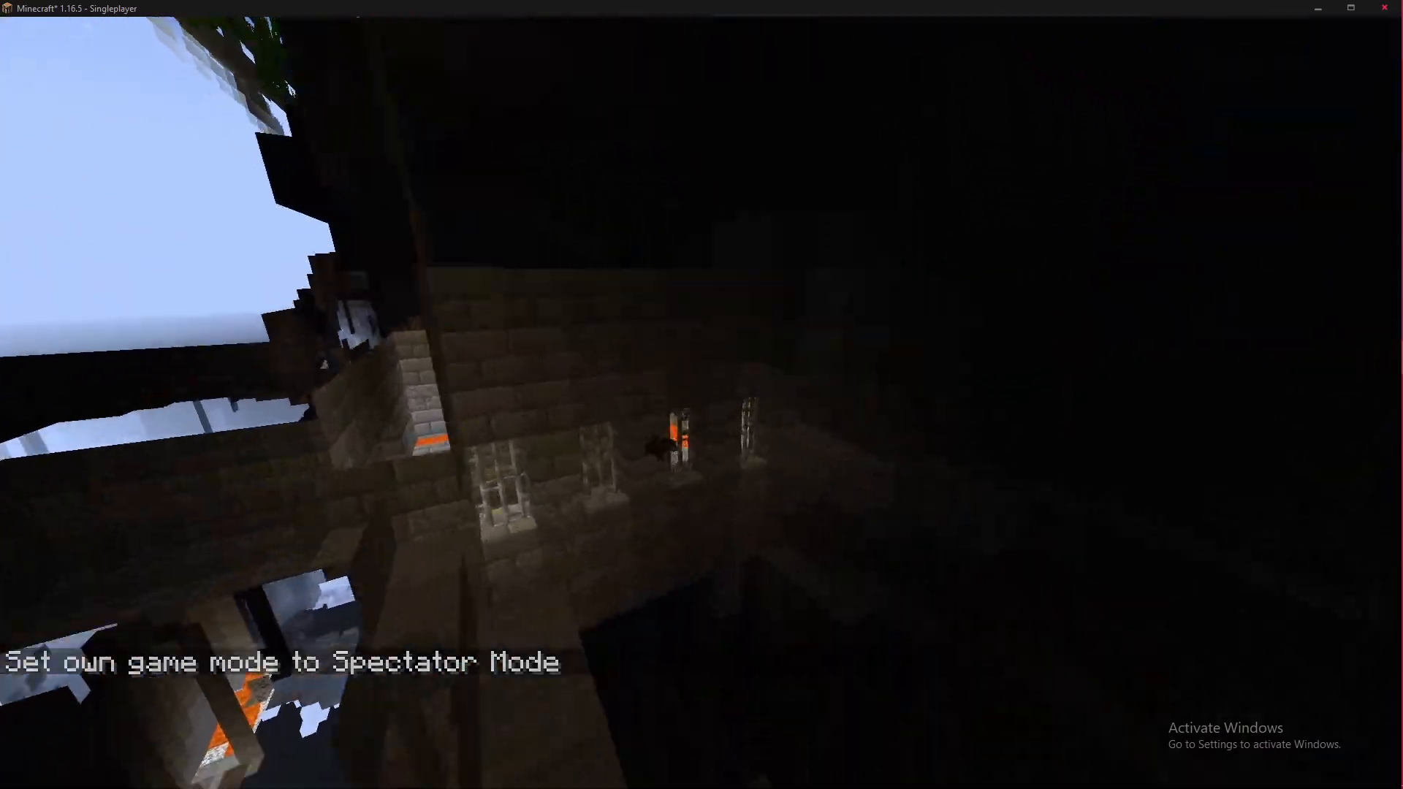
{"action": "key", "text": "w"}
{"action": "key", "text": "s"}
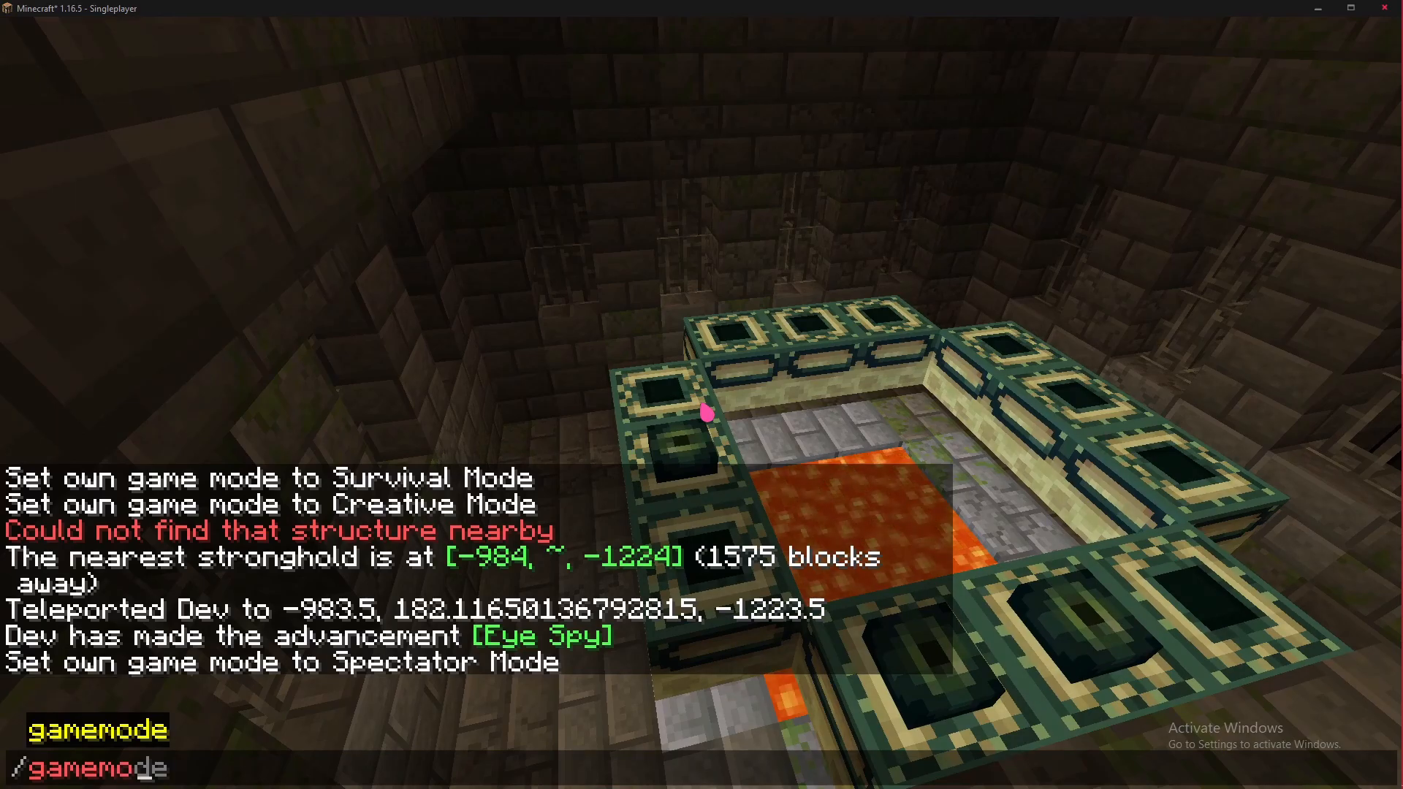
{"action": "key", "text": "s"}
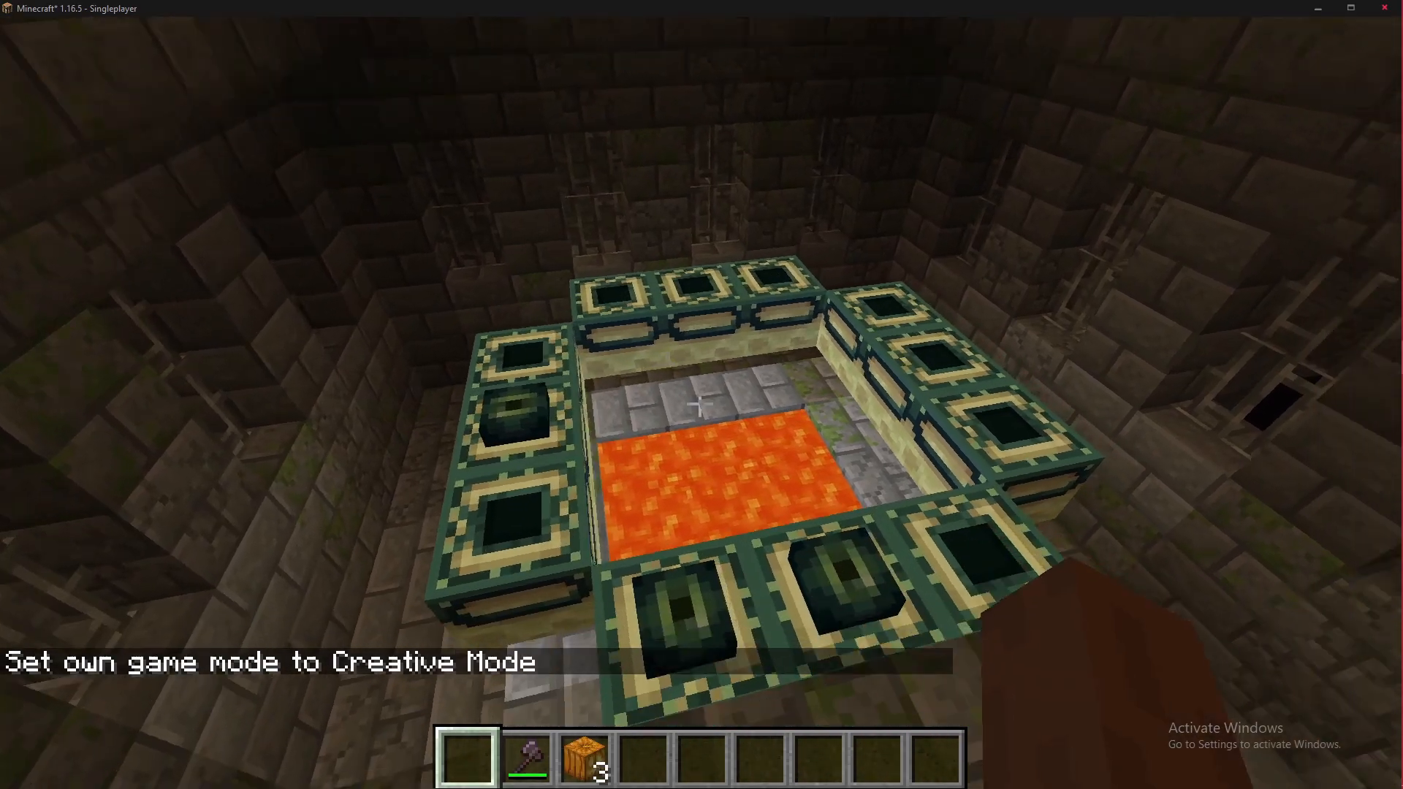
Step: Pick an End portal frame, search the creative items for "end" and put an Eye of Ender in the fourth hotbar slot
{"action": "middle_click", "coordinate": [699, 404]}
{"action": "key", "text": "e"}
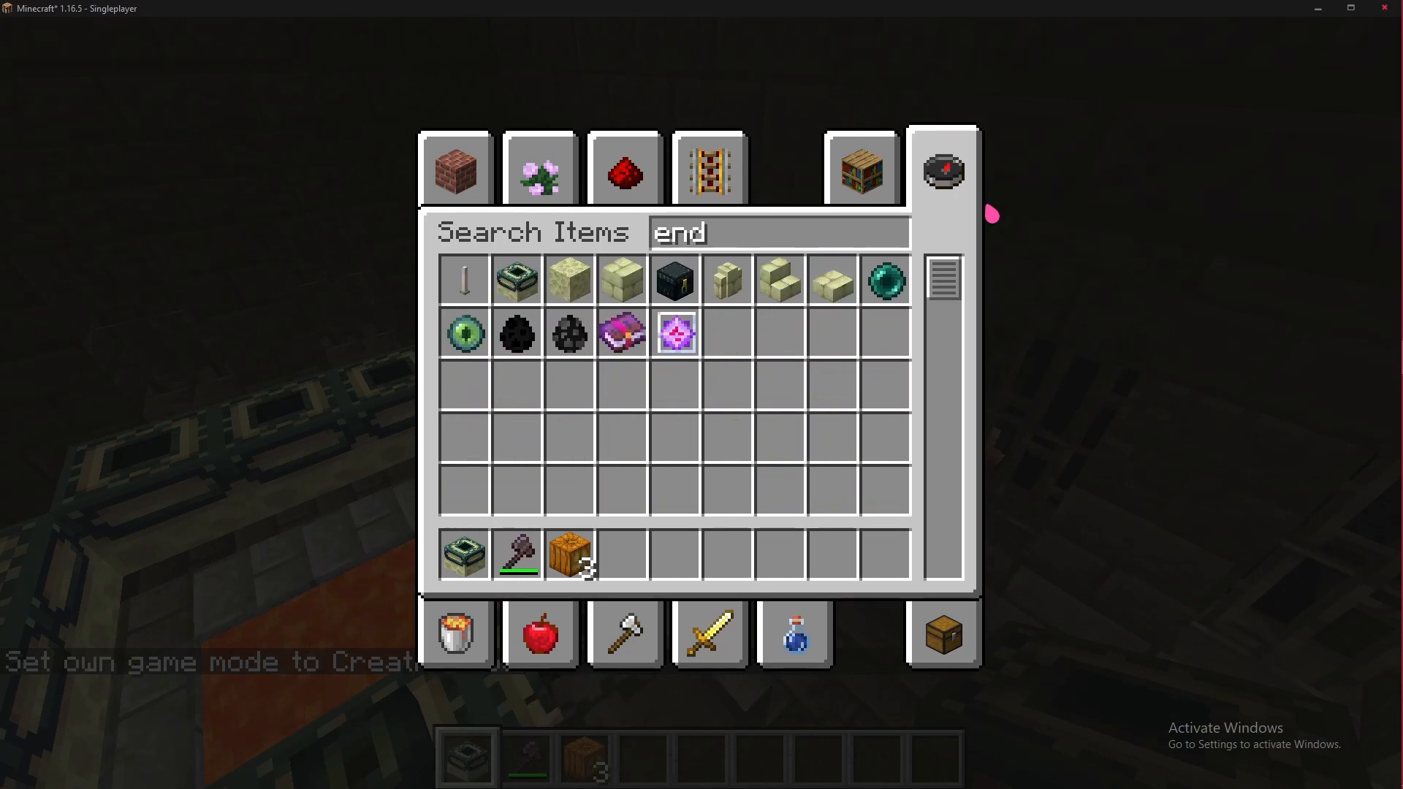
{"action": "left_click", "coordinate": [621, 553]}
{"action": "key", "text": "e"}
{"action": "key", "text": "4"}
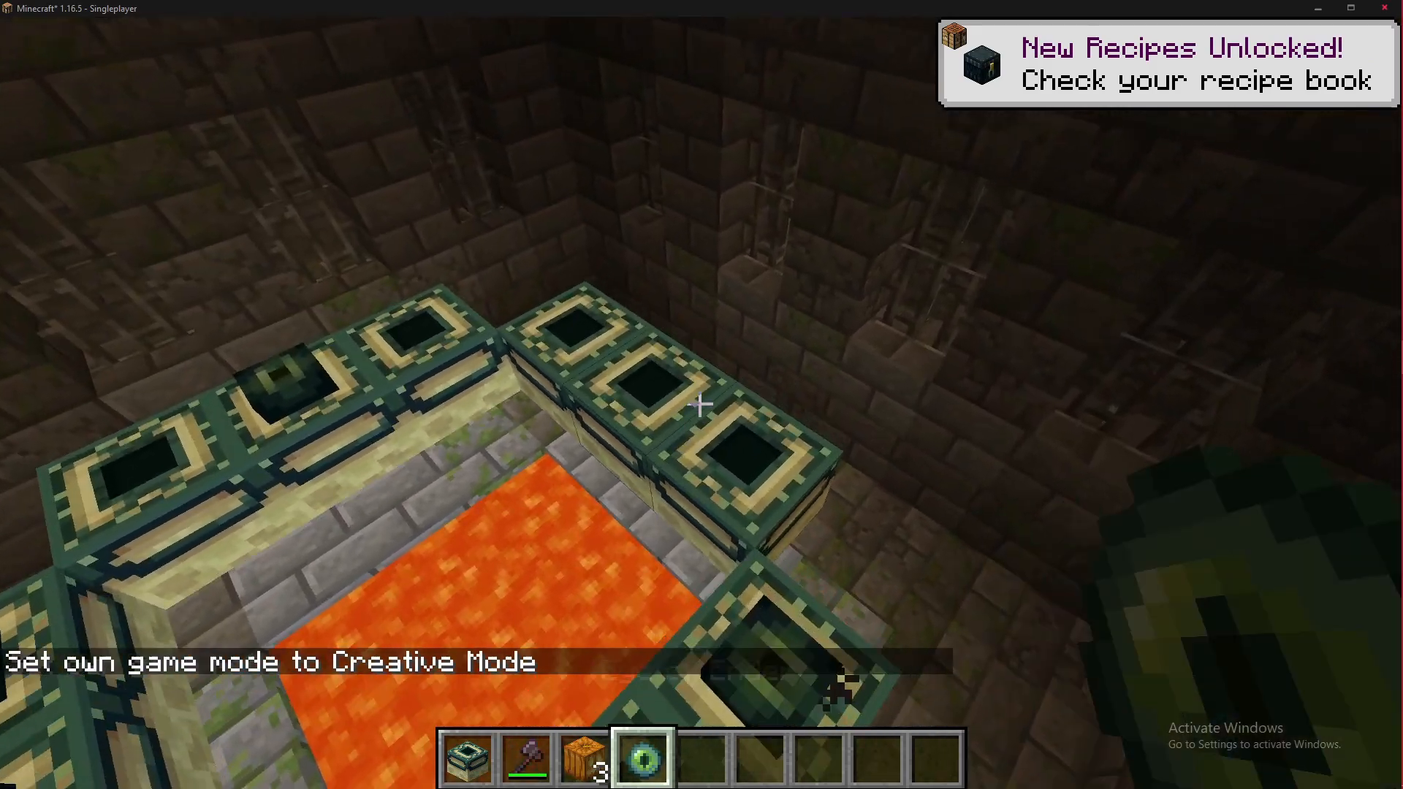
Step: Fill the empty End portal frames with Eyes of Ender and enter the activated portal to the End
{"action": "right_click", "coordinate": [699, 404]}
{"action": "right_click", "coordinate": [700, 403]}
{"action": "right_click", "coordinate": [700, 403]}
{"action": "right_click", "coordinate": [699, 403]}
{"action": "right_click", "coordinate": [699, 403]}
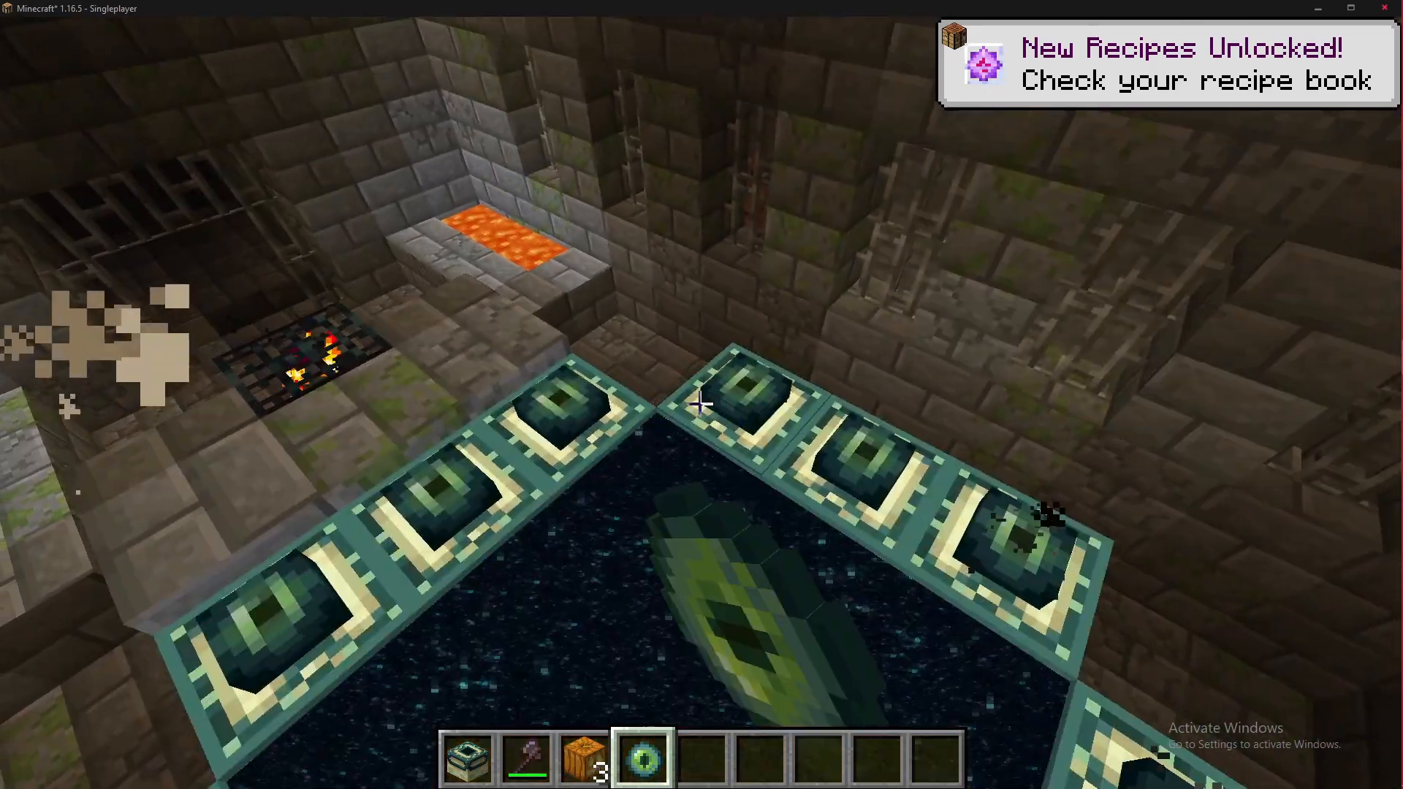
{"action": "key", "text": "w"}
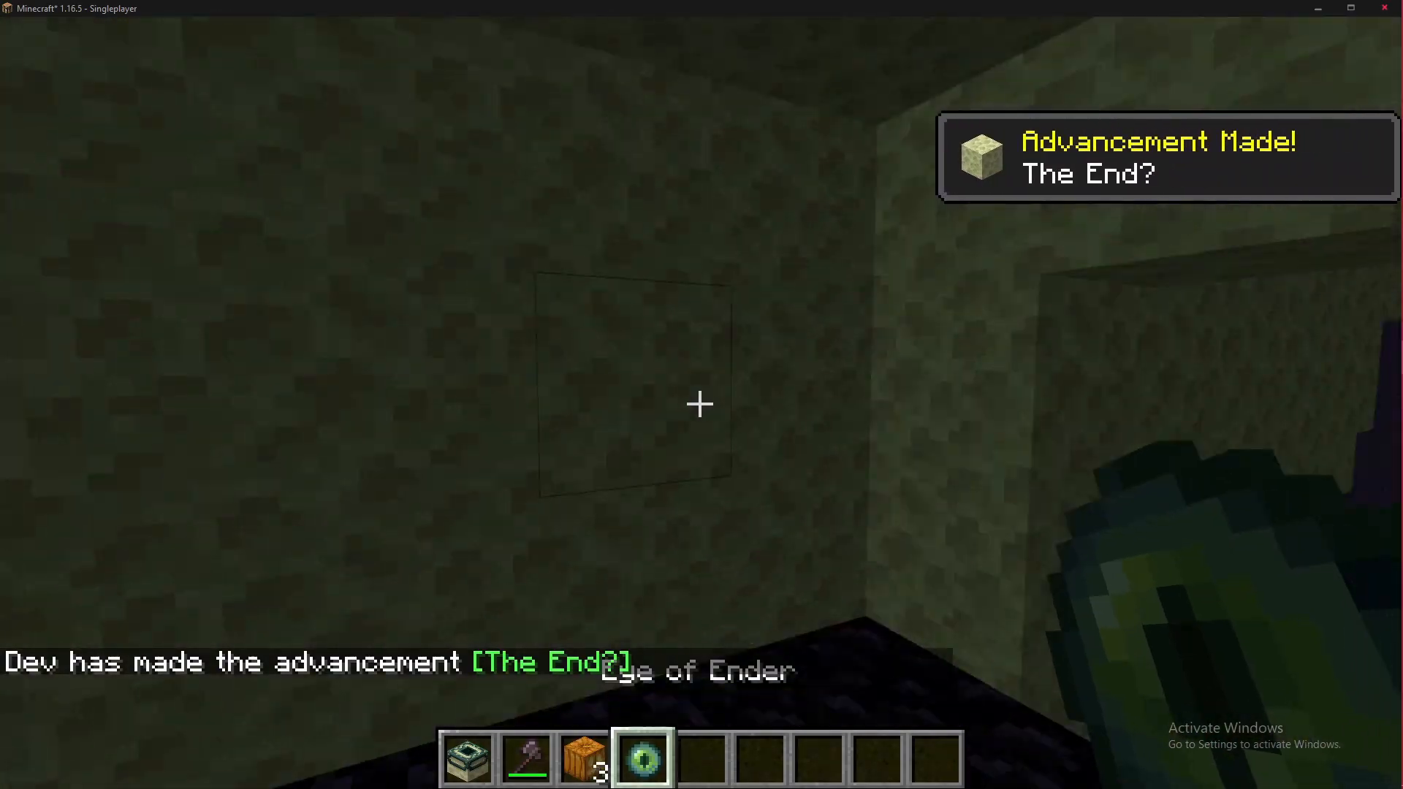
{"action": "key", "text": "Escape"}
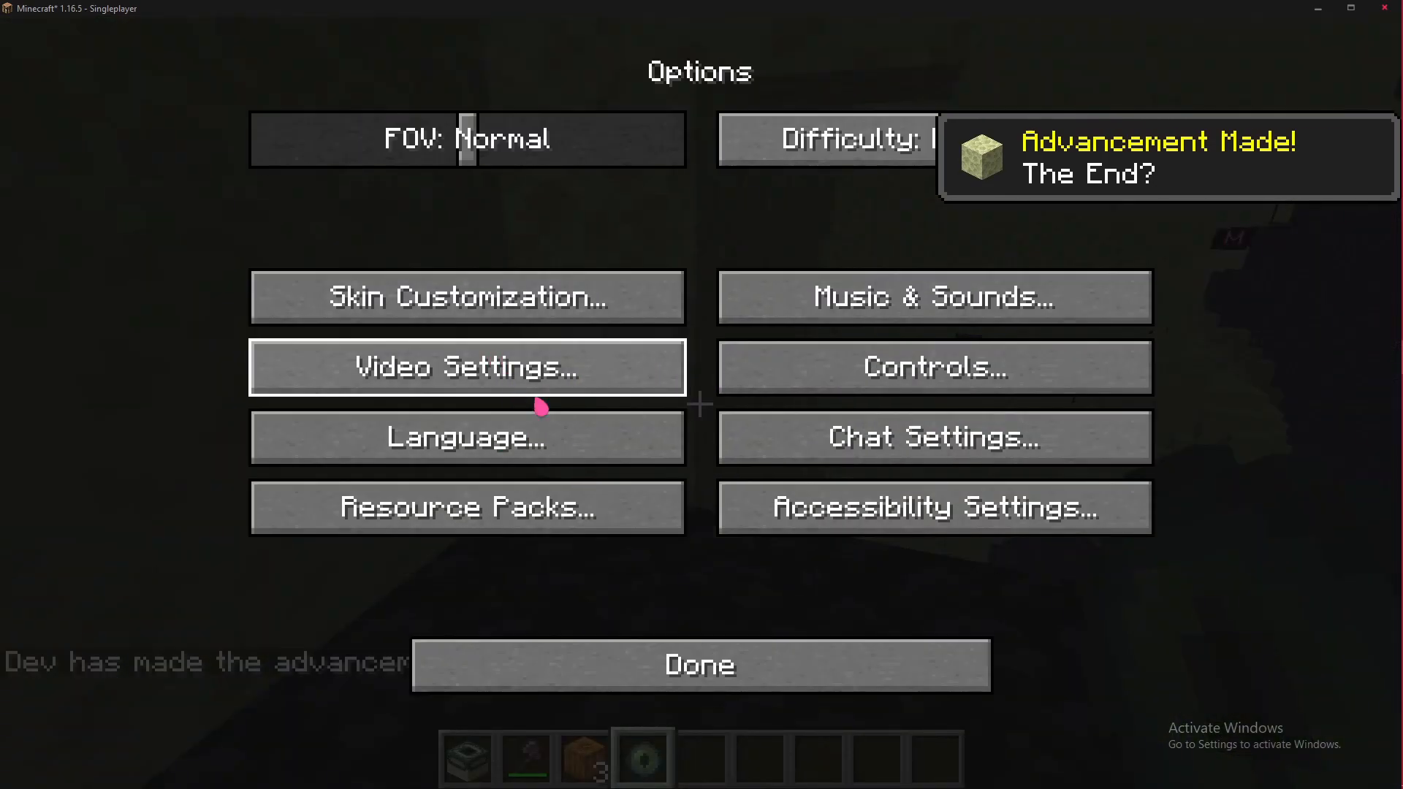
{"action": "key", "text": "Escape"}
{"action": "key", "text": "Escape"}
{"action": "key", "text": "Escape"}
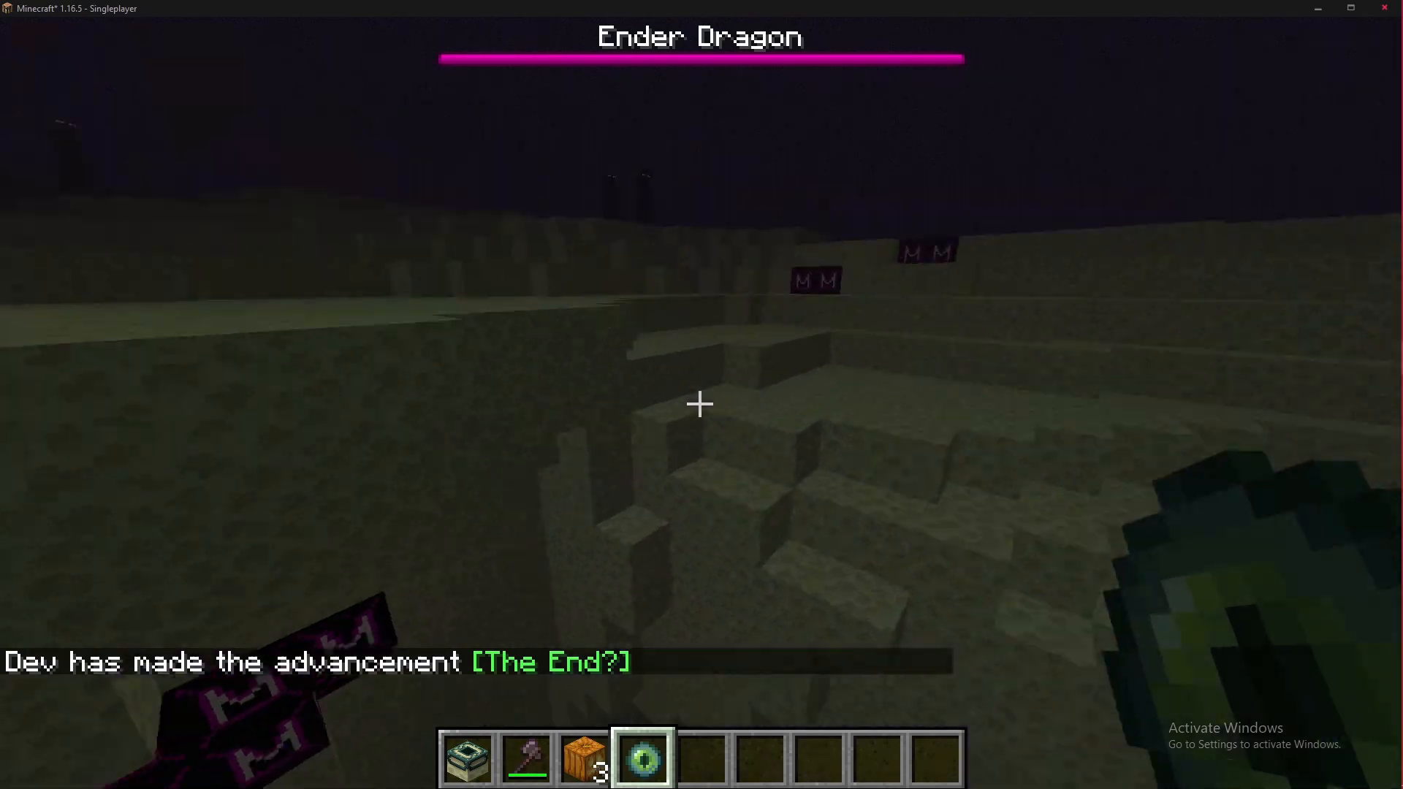
Step: Explore the main End island and examine how the Mega Cool Block patches generate in the terrain
{"action": "key", "text": "w"}
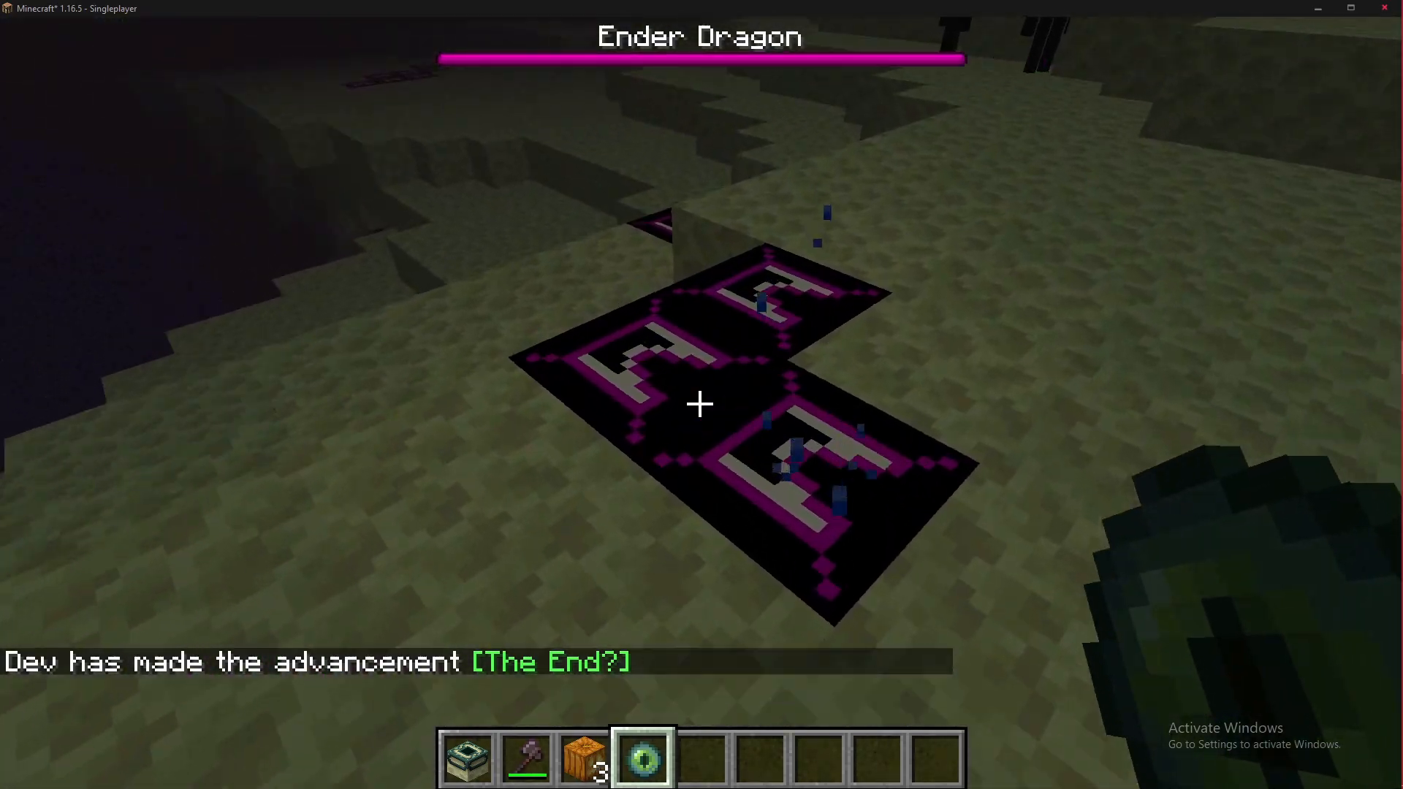
{"action": "key", "text": "w"}
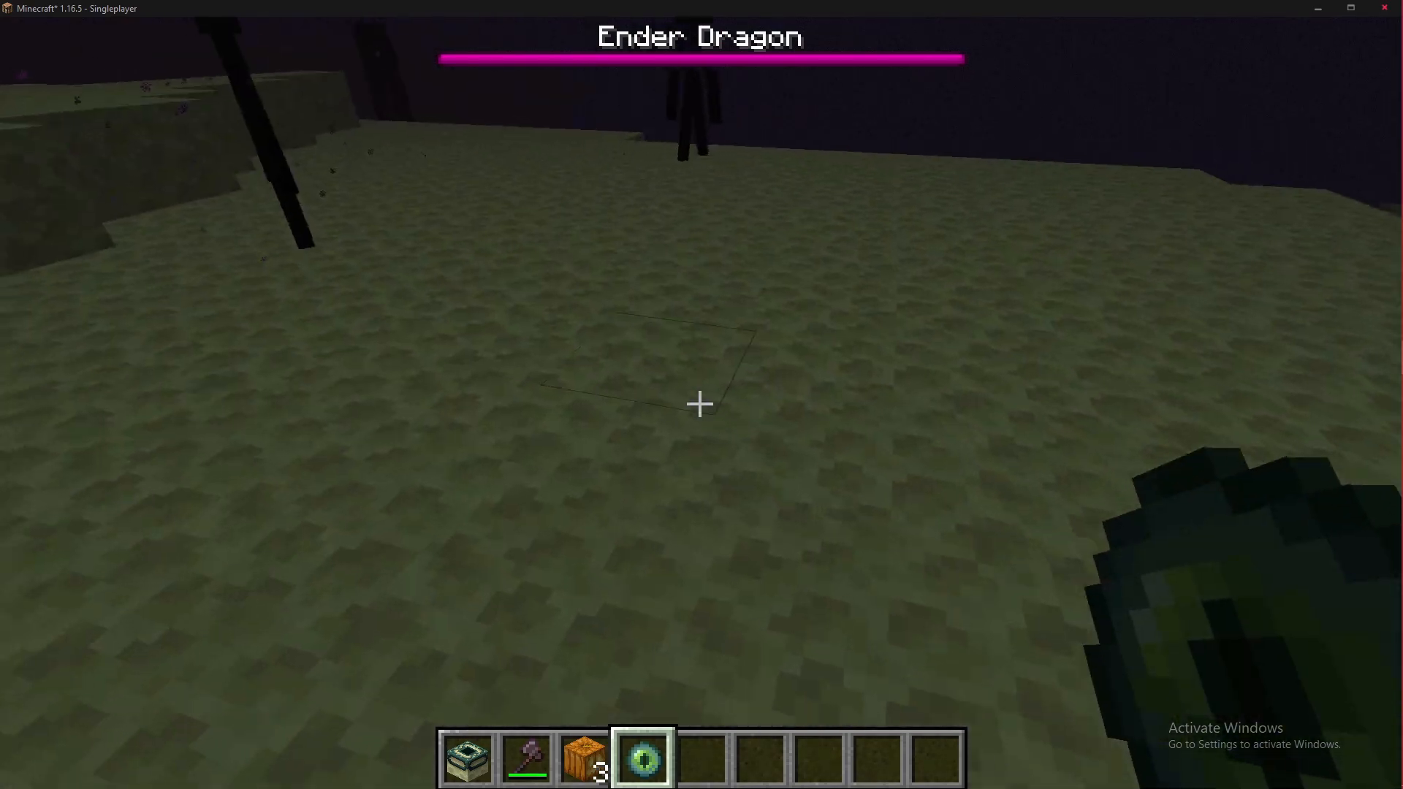
{"action": "key", "text": "w"}
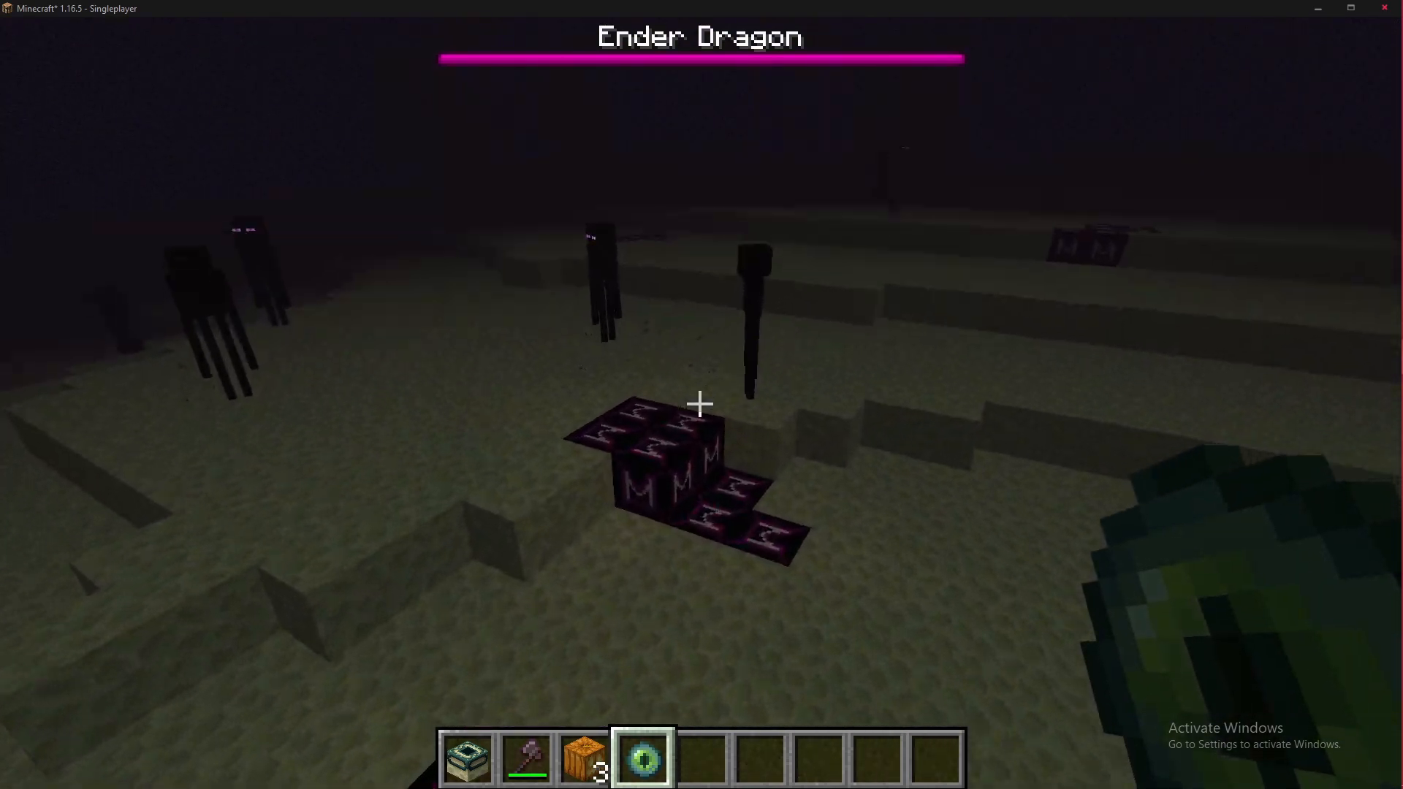
{"action": "key", "text": "w"}
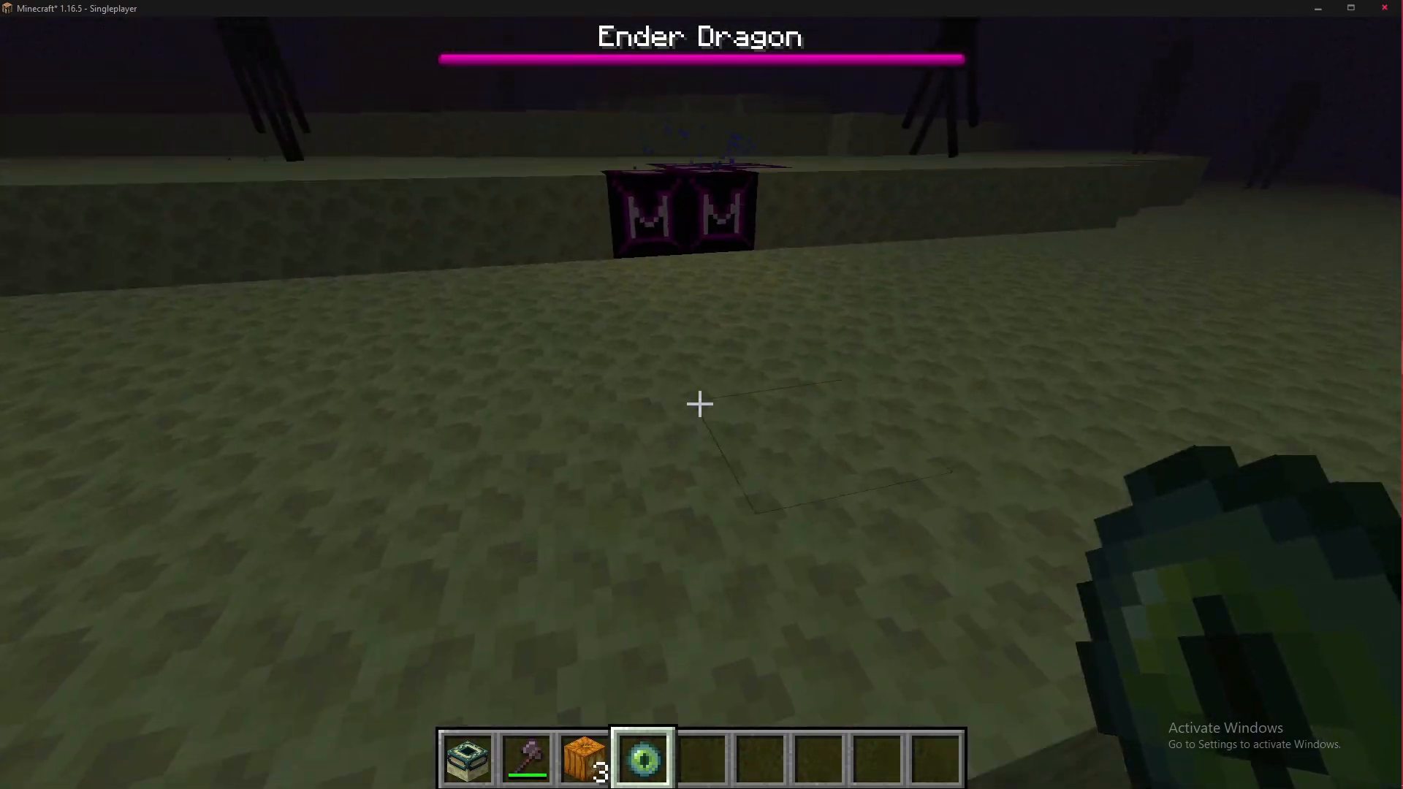
{"action": "scroll", "coordinate": [700, 403], "scroll_direction": "down", "scroll_amount": 1}
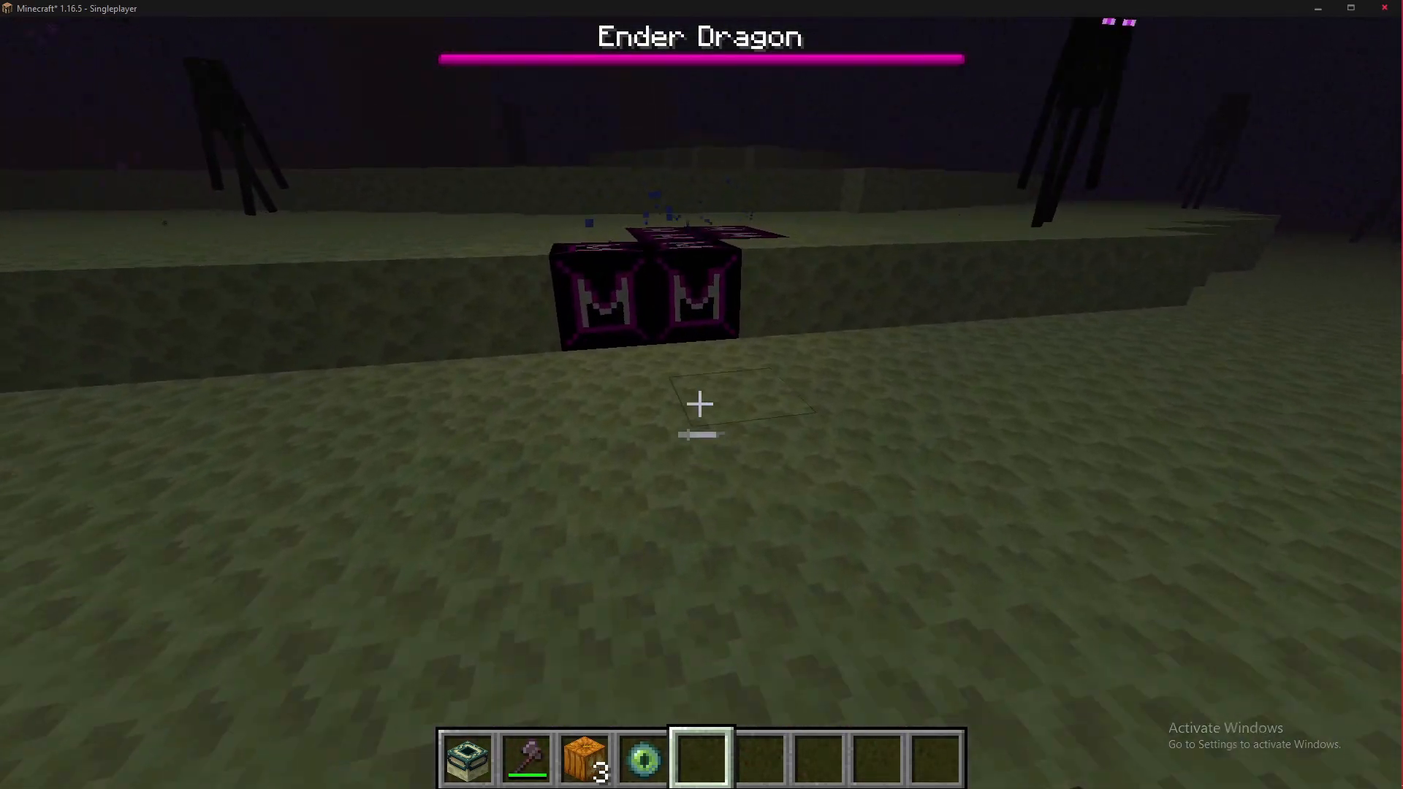
{"action": "key", "text": "w"}
{"action": "key", "text": "w"}
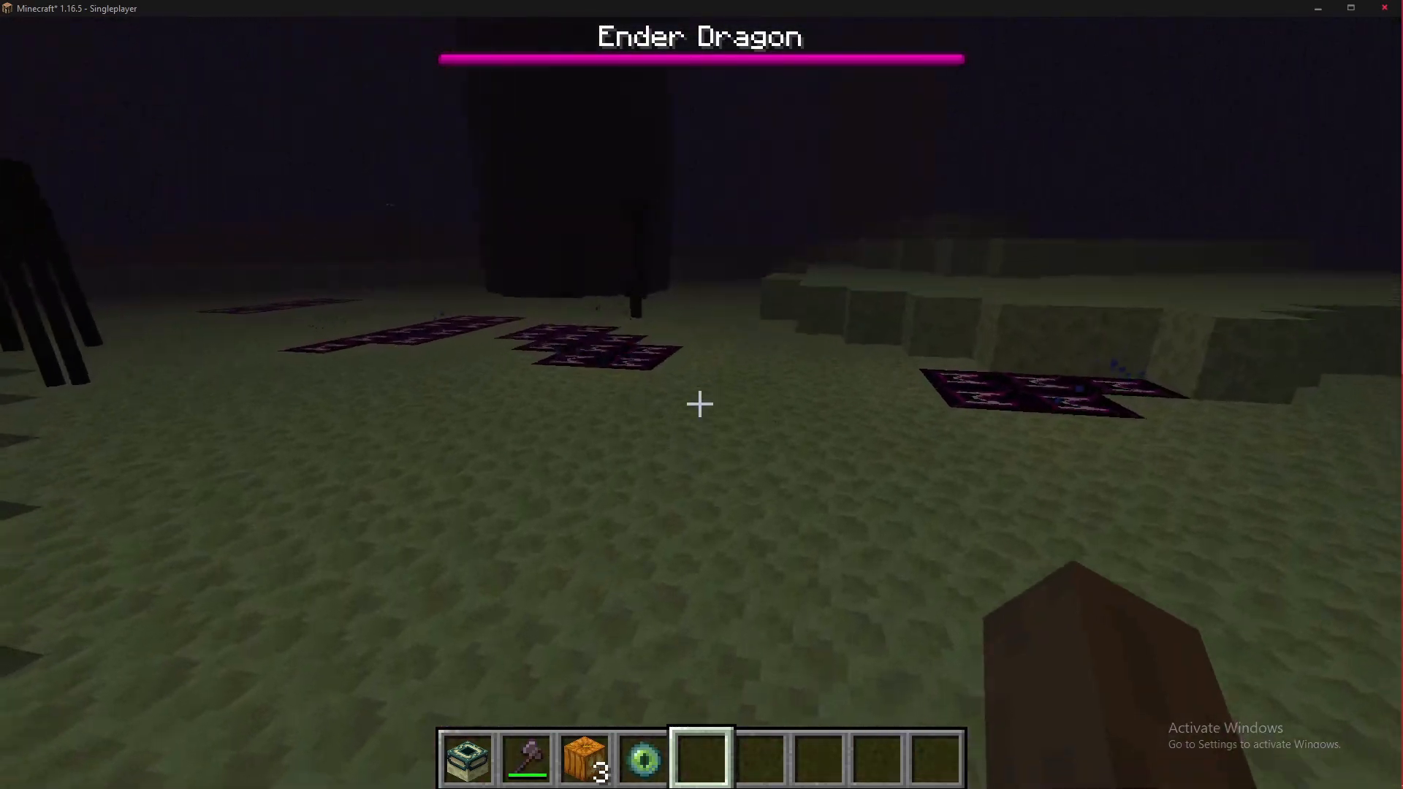
{"action": "key", "text": "w"}
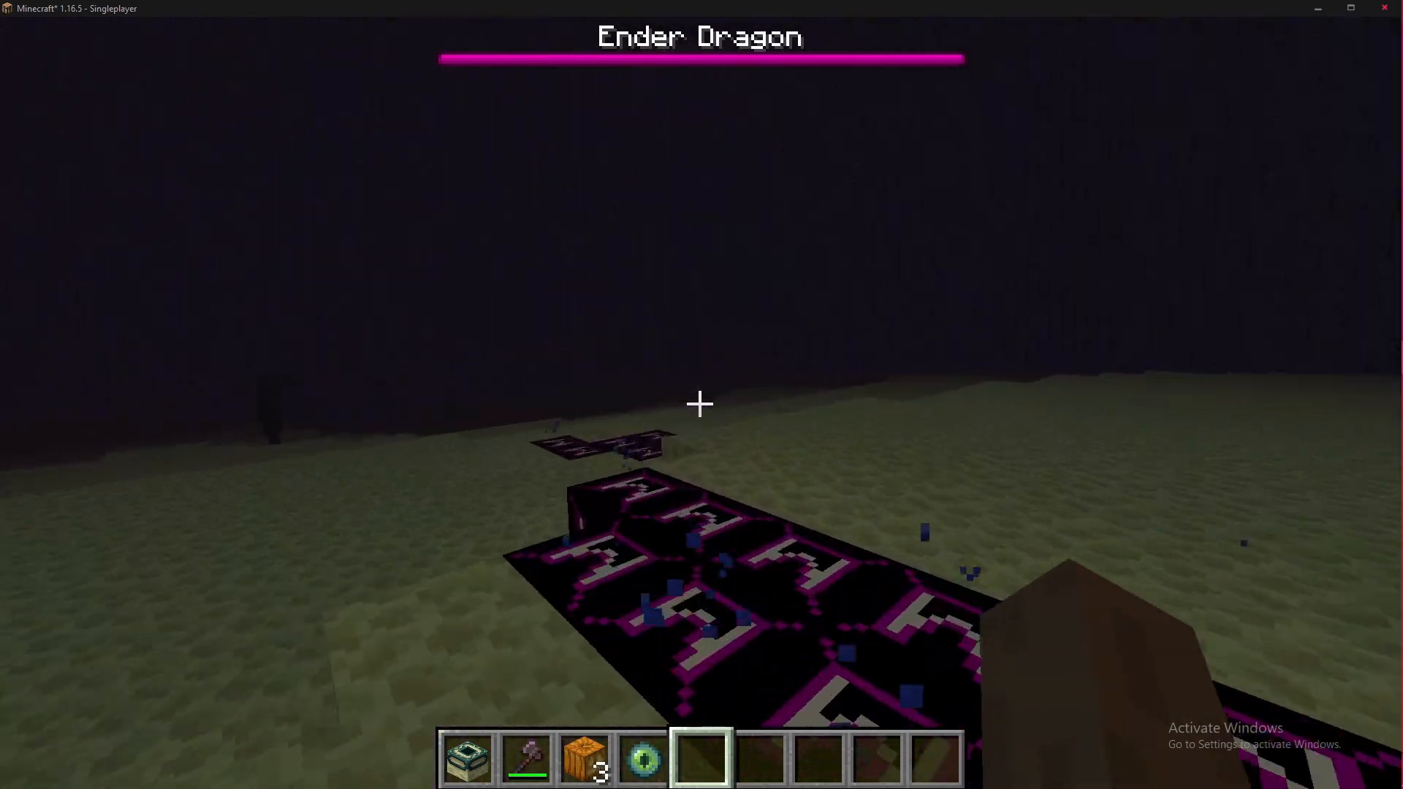
{"action": "key", "text": "w"}
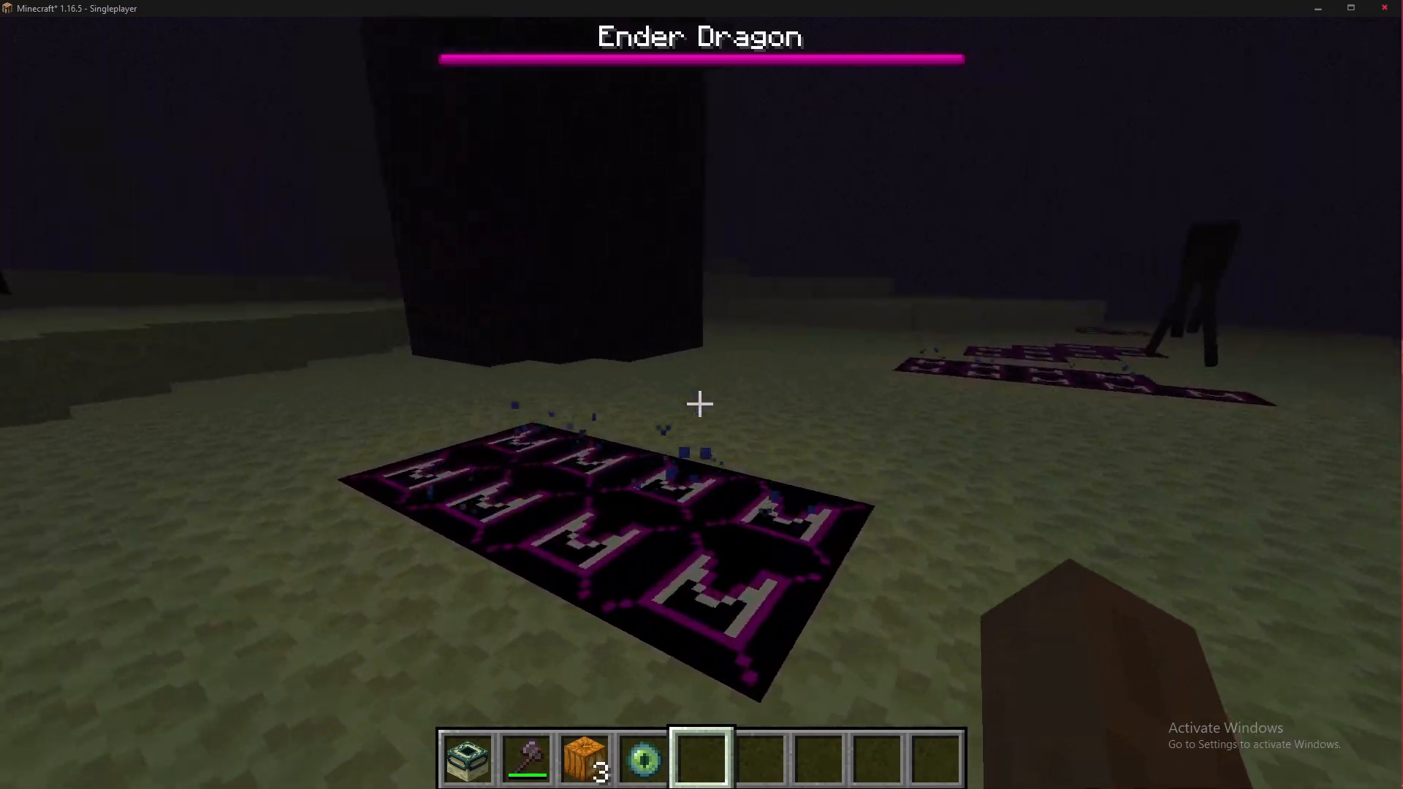
{"action": "key", "text": "w"}
{"action": "key", "text": "w"}
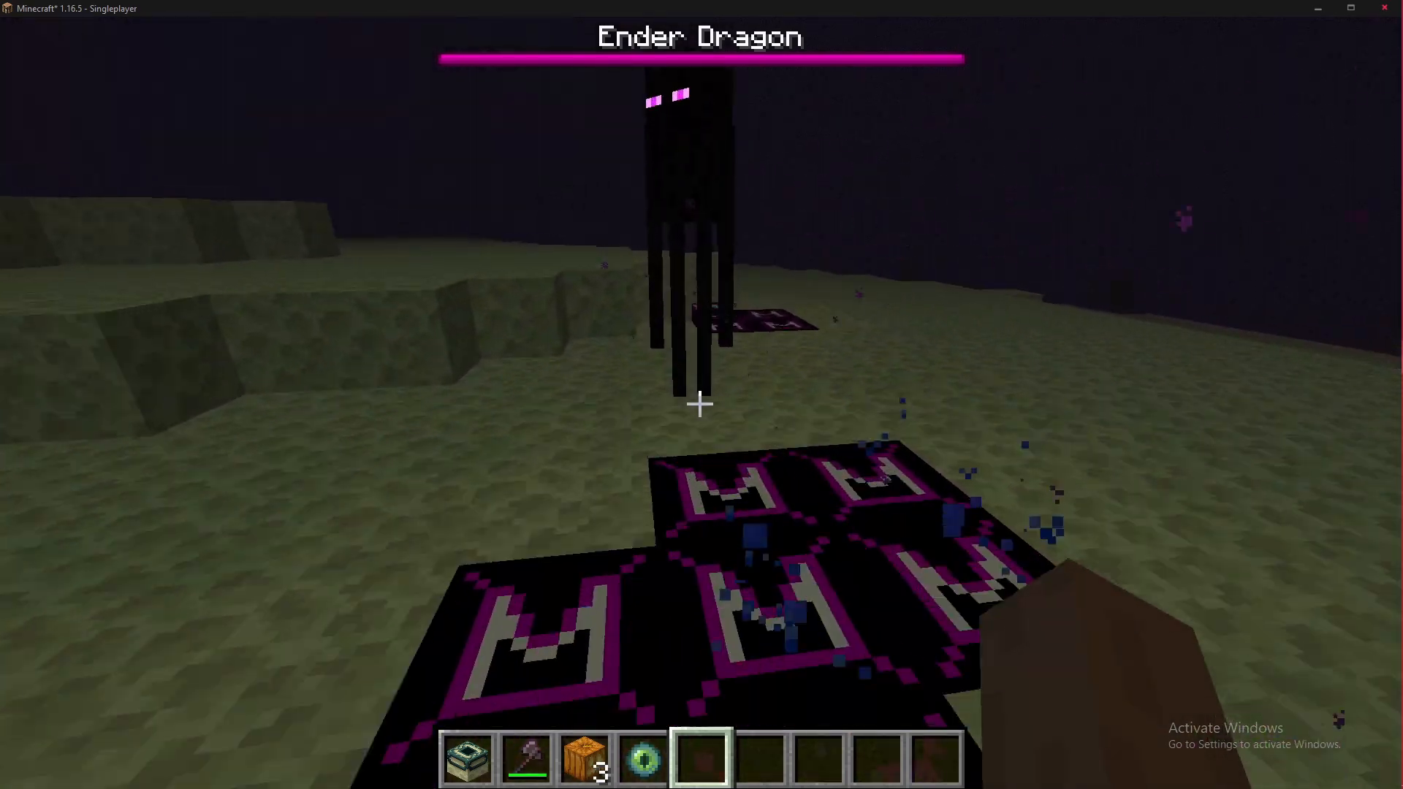
{"action": "key", "text": "w"}
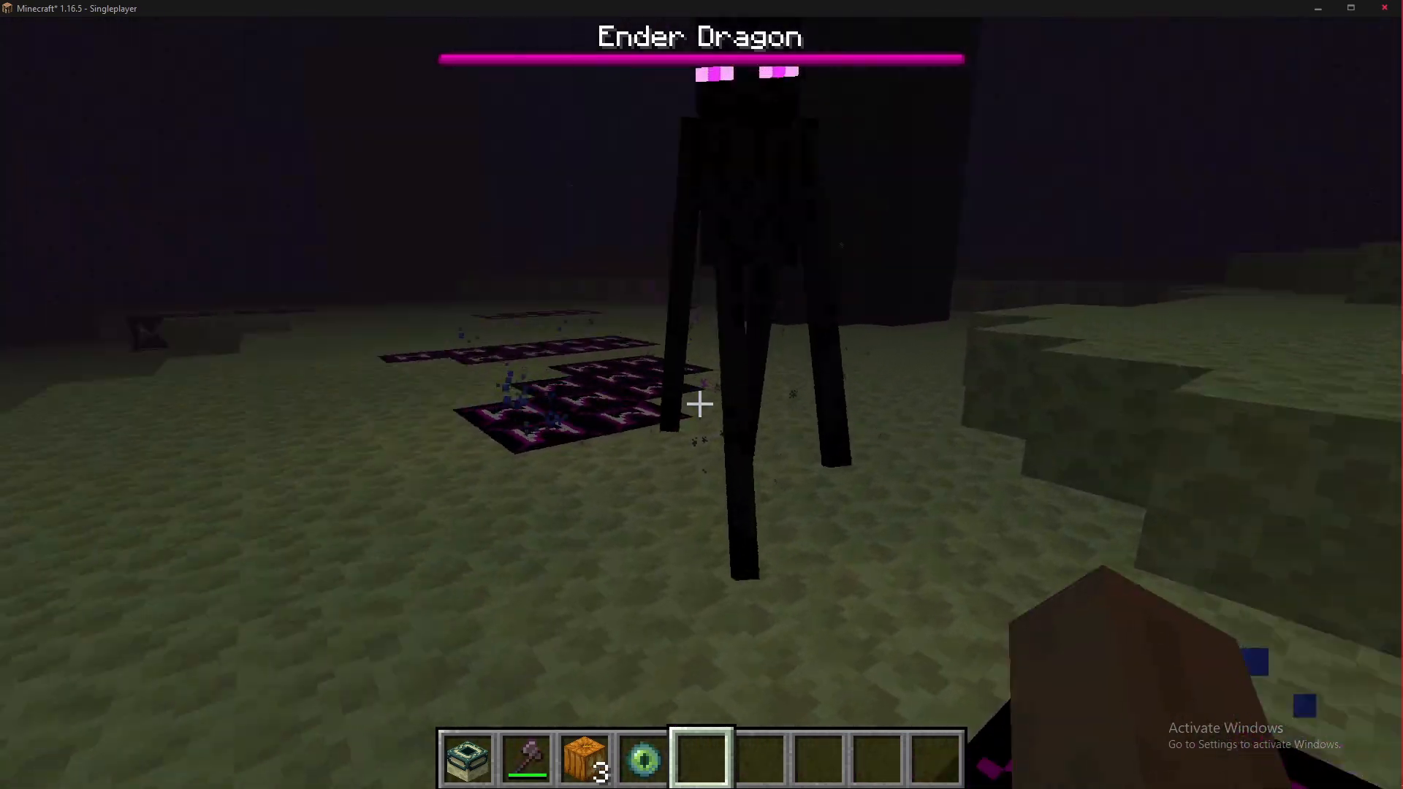
{"action": "key", "text": "w"}
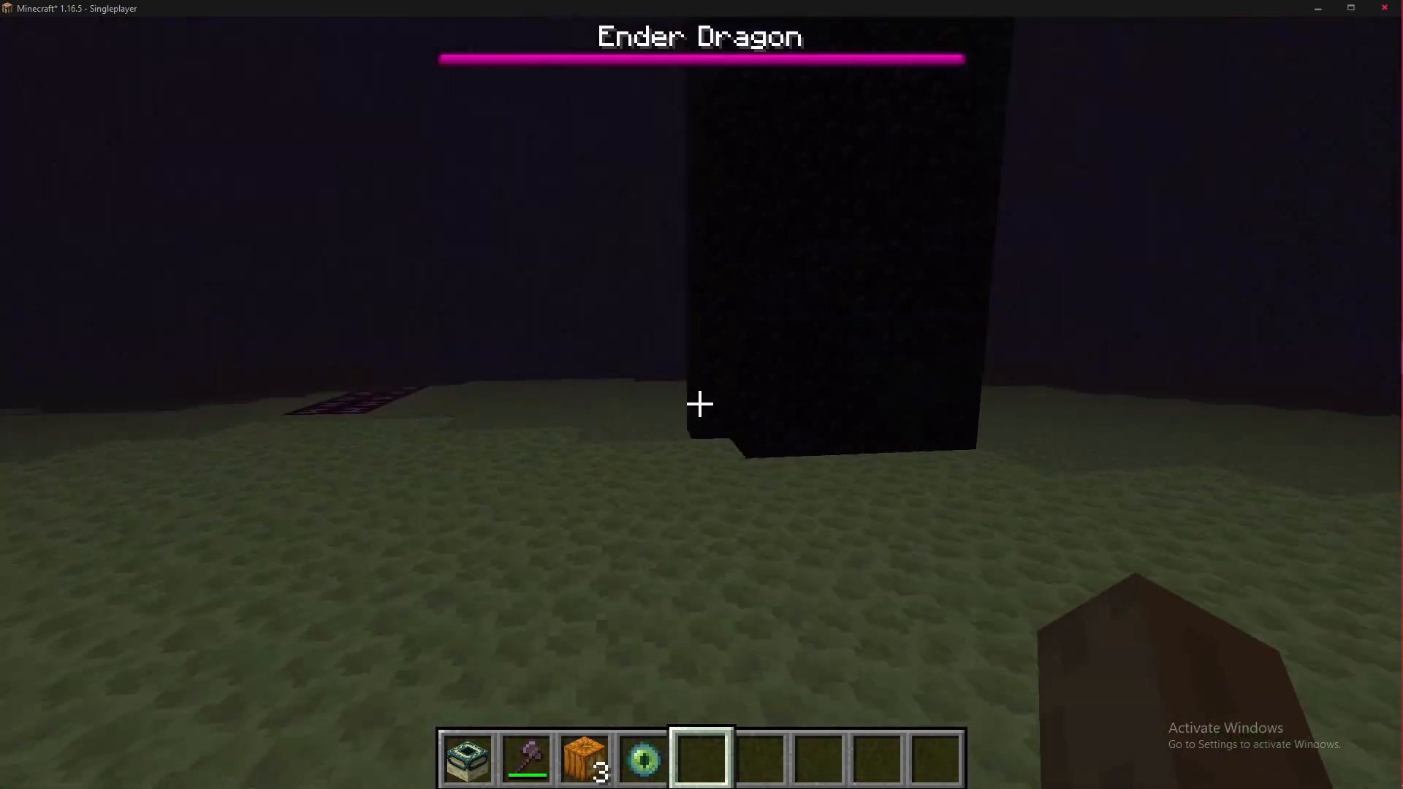
{"action": "key", "text": "w"}
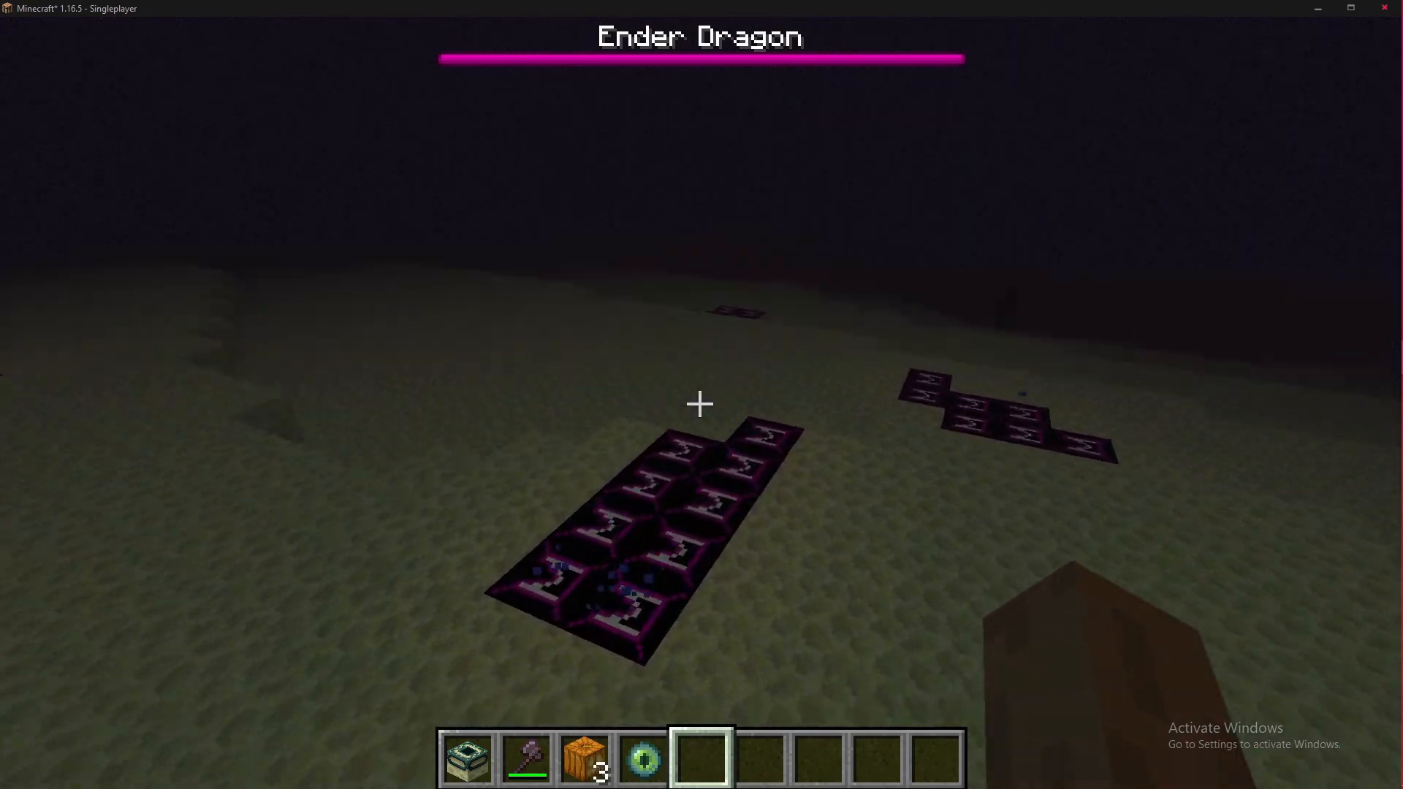
{"action": "key", "text": "w"}
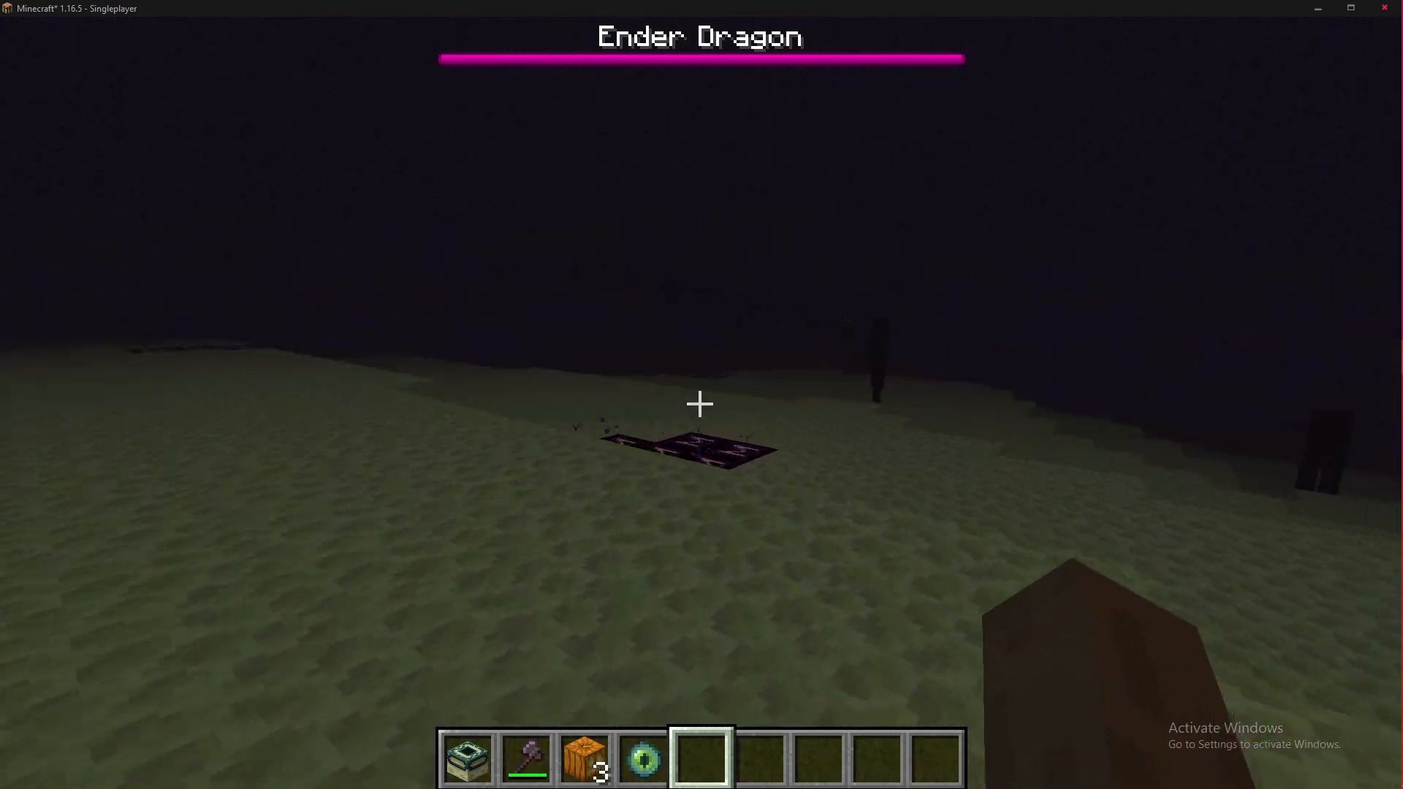